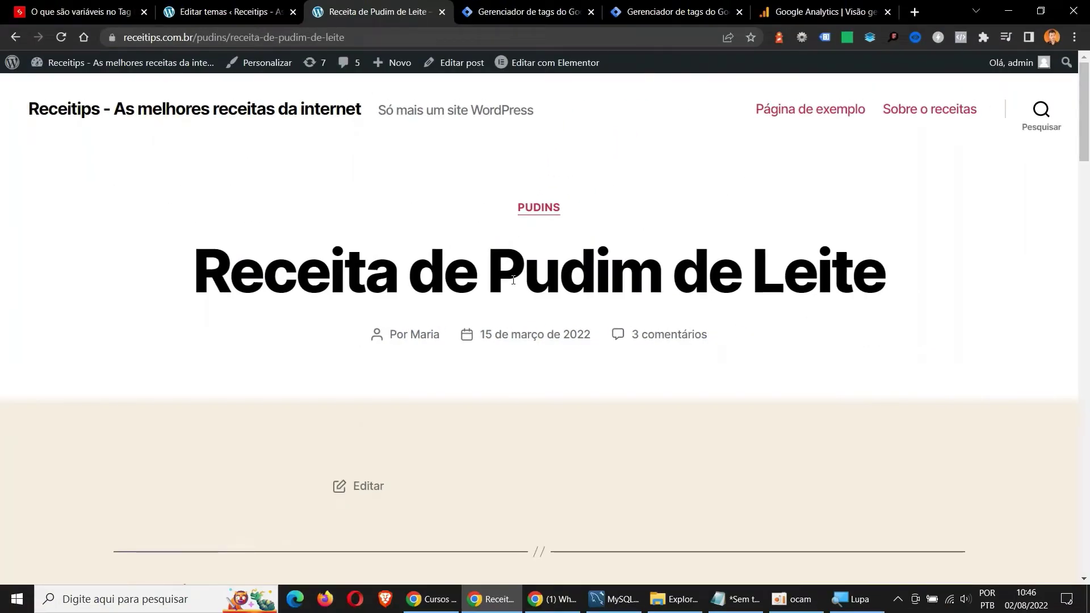
Review the GA4 tag's configuration and firing trigger in Tag Manager's Receitips Simple container, then close it and check the Pudim de Leite recipe page
left_click(673, 12)
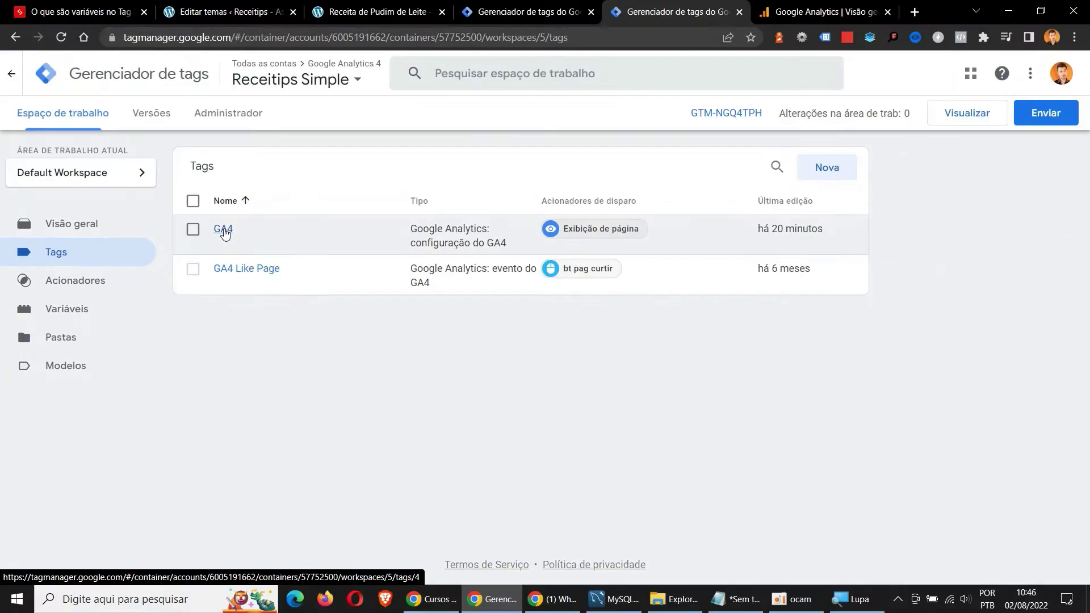
left_click(223, 229)
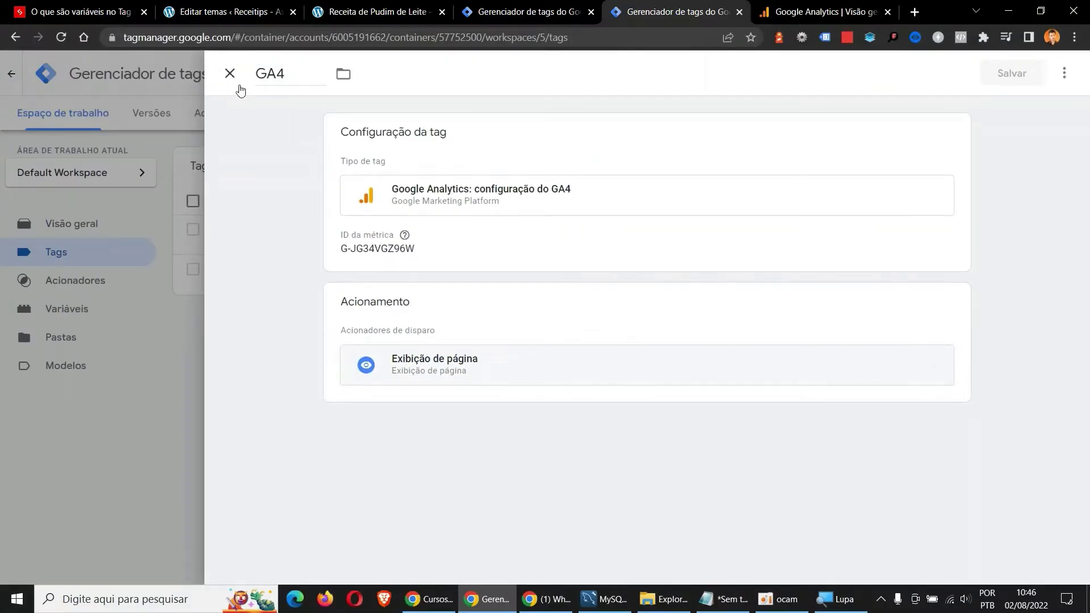
left_click(102, 12)
key("ctrl+3")
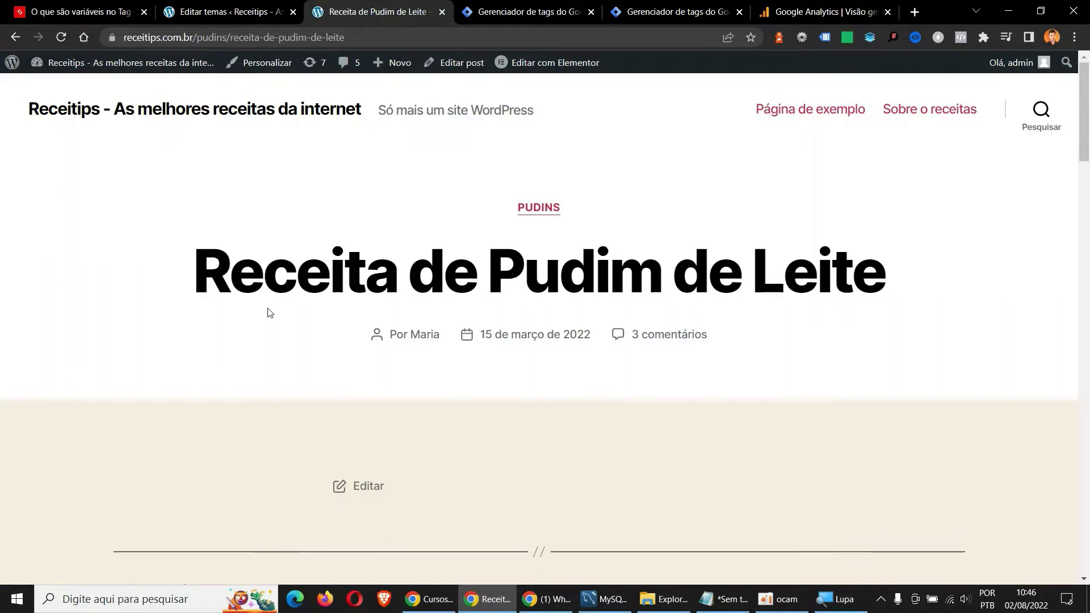
key("ctrl+5")
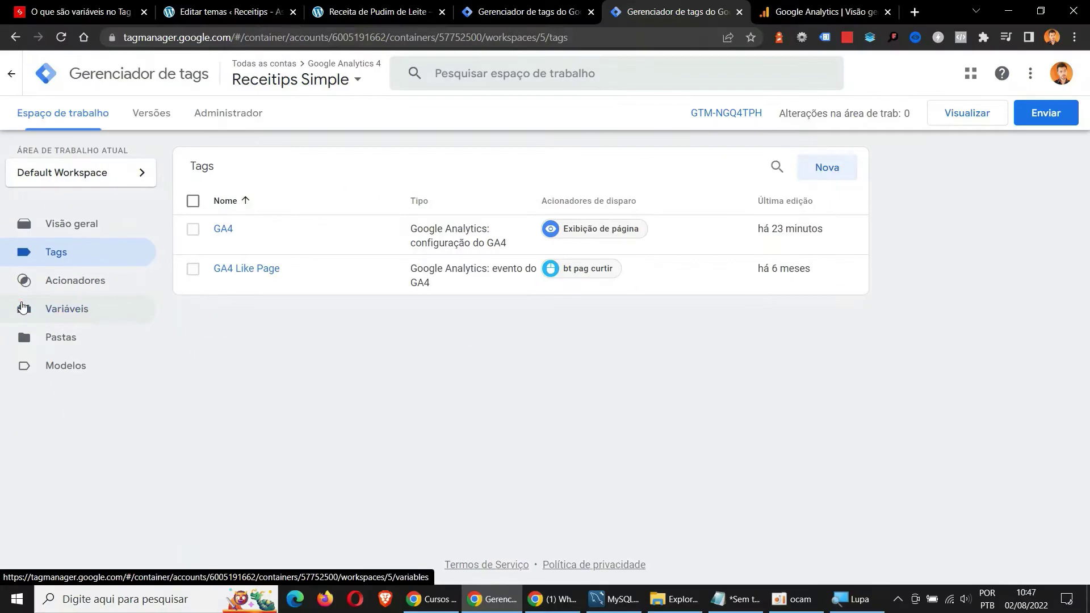
Review the container's variables and the list of built-in variables that can be enabled, leaving the selection as it is
left_click(24, 313)
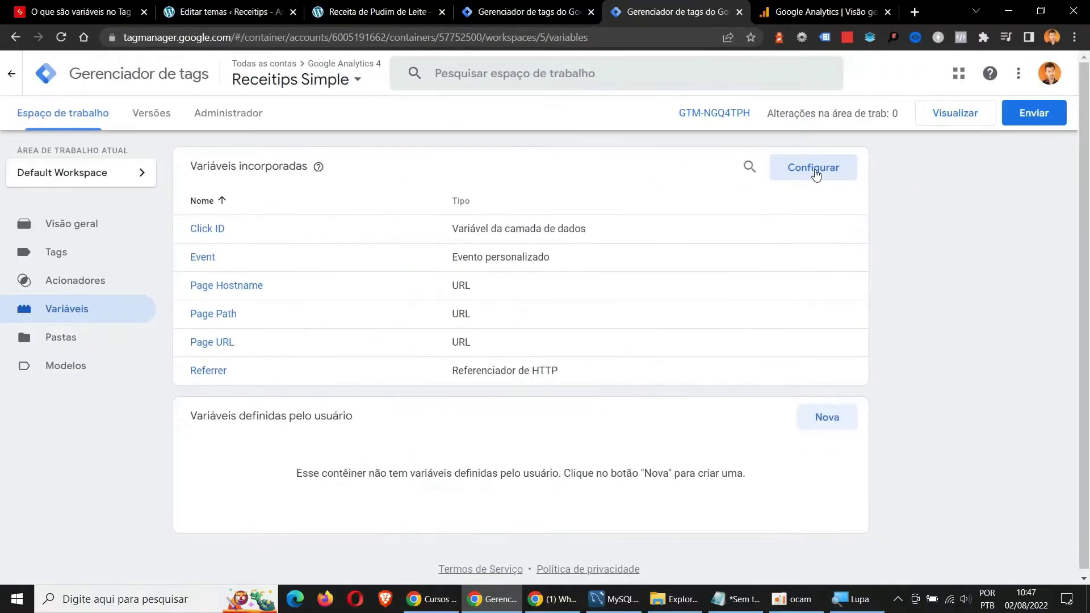
left_click(818, 180)
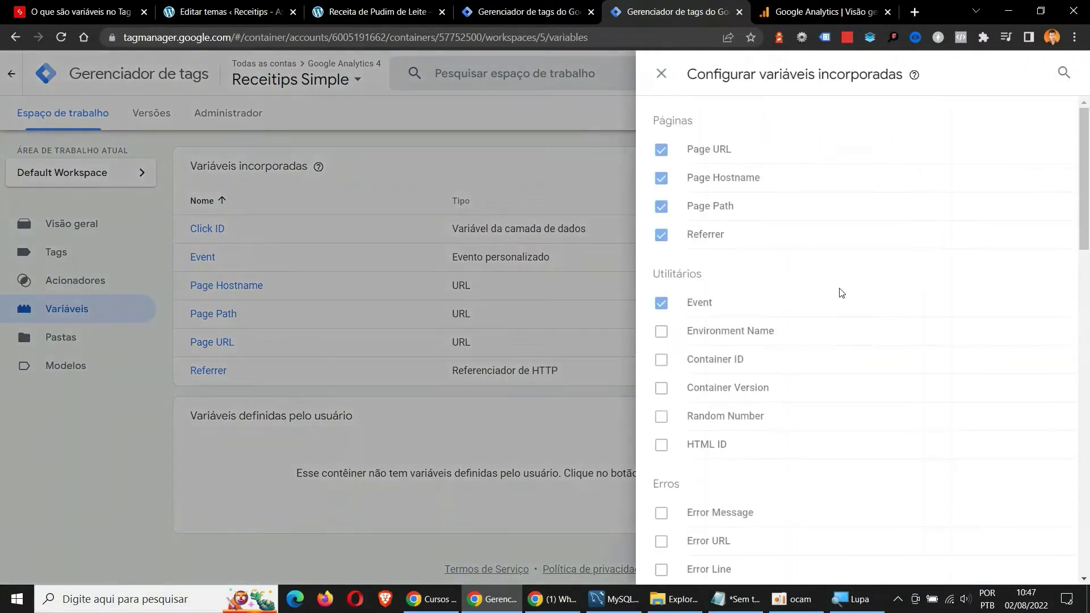
mouse_move(1088, 198)
left_mouse_down()
mouse_move(1088, 328)
mouse_move(1088, 201)
left_mouse_up()
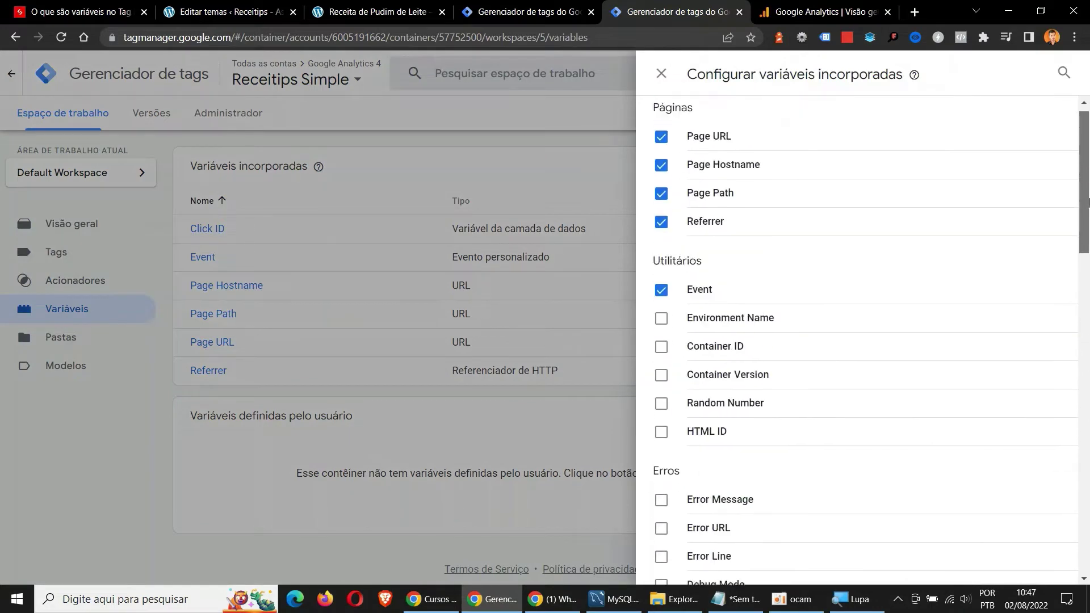
left_click(661, 75)
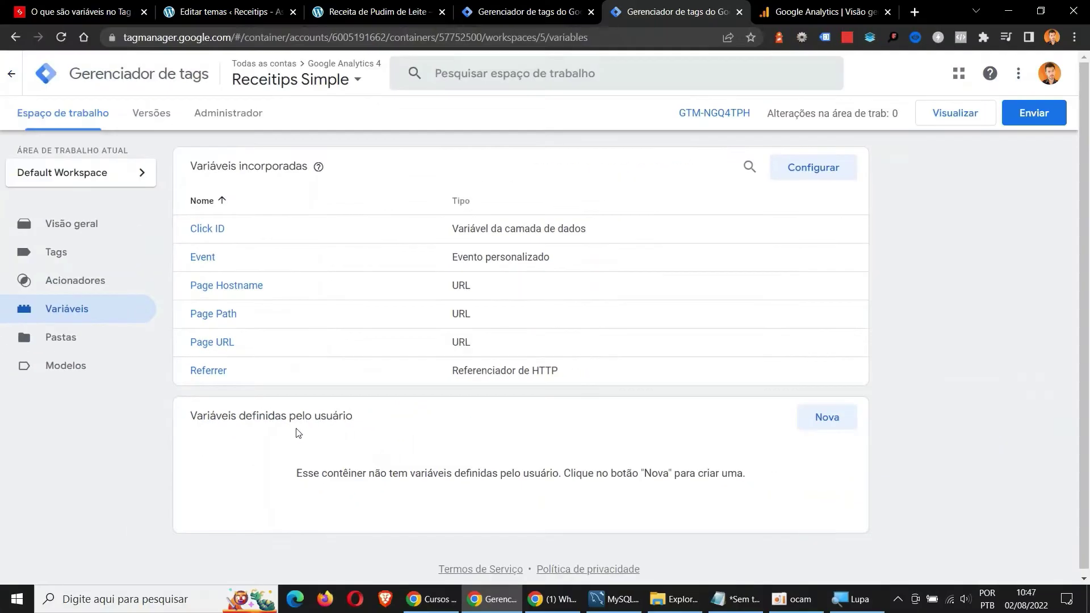
Look through the variable types offered for a new user-defined variable, and close it without creating one
left_click(829, 417)
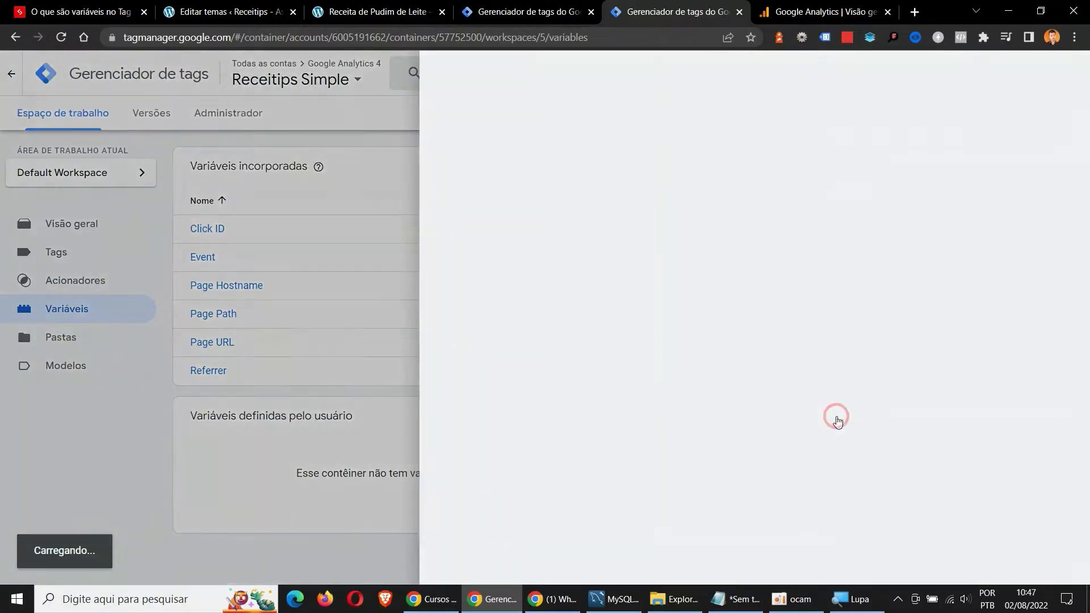
left_click(563, 205)
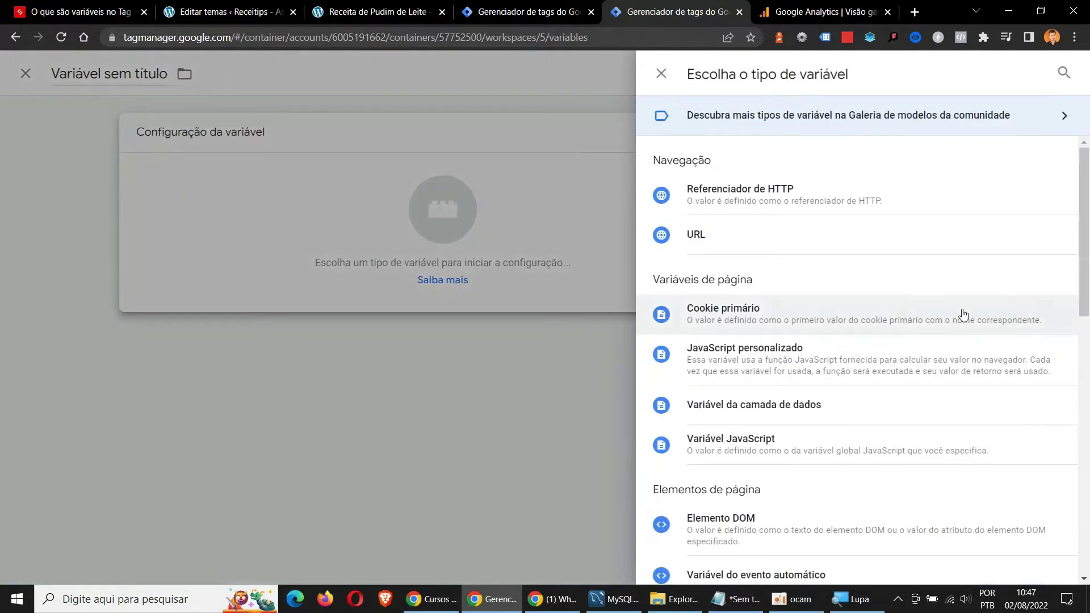
scroll(944, 341, "down", 10)
scroll(895, 374, "up", 10)
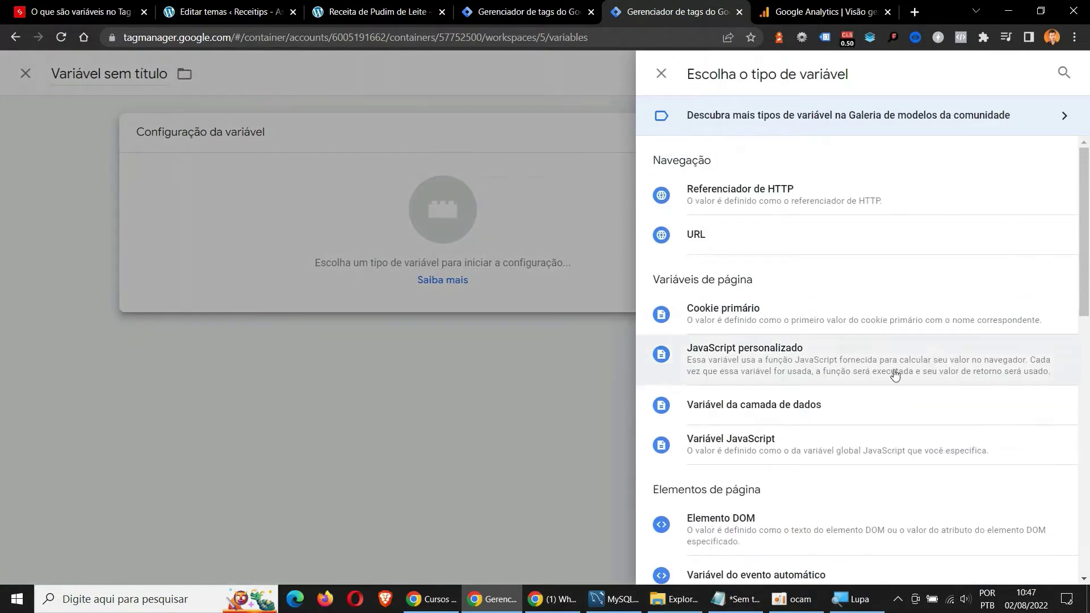
left_click(661, 74)
left_click(230, 73)
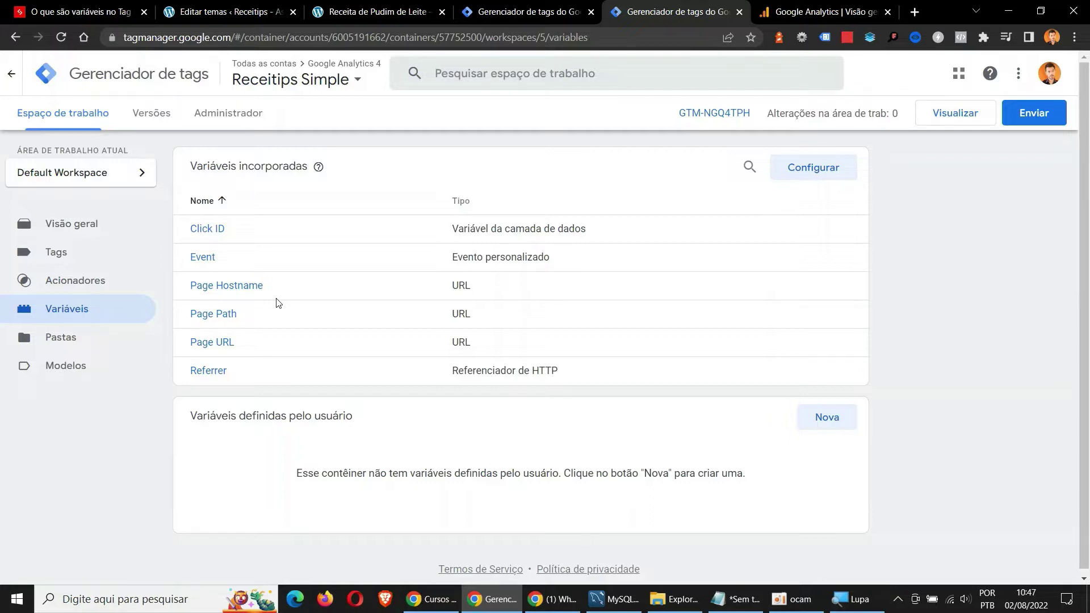
Read the mission notes in Notepad and run an internal search for "Biscoito" on the Receitips site
left_click(734, 600)
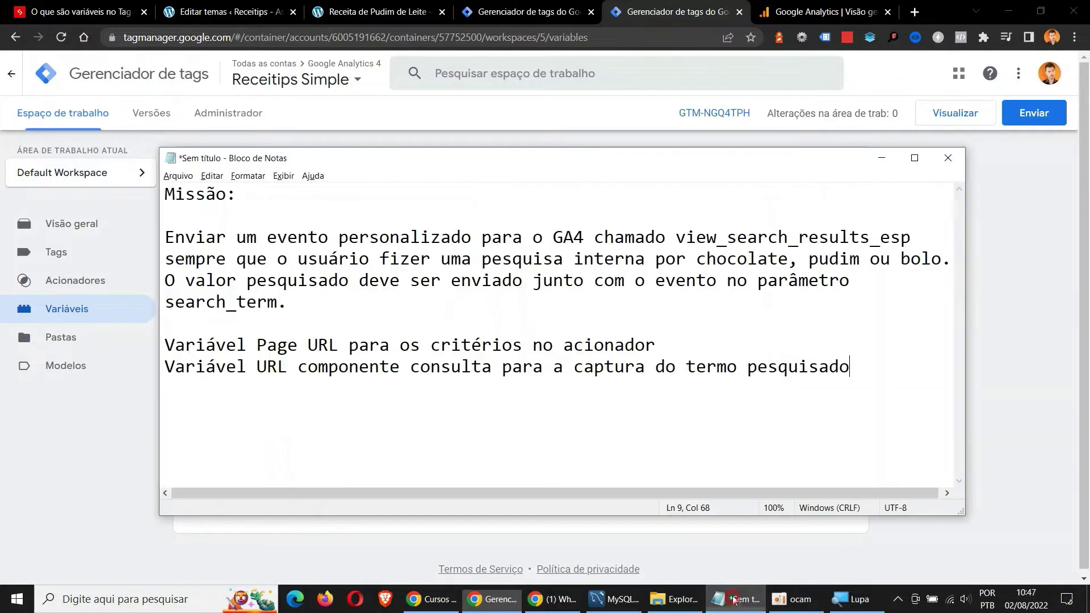
left_click(385, 4)
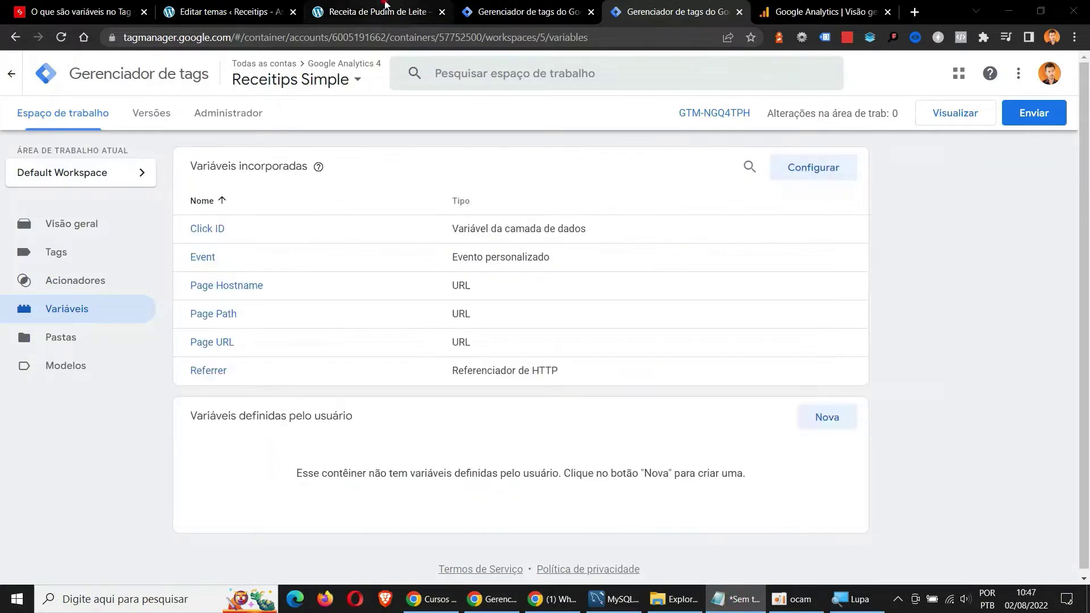
left_click(385, 5)
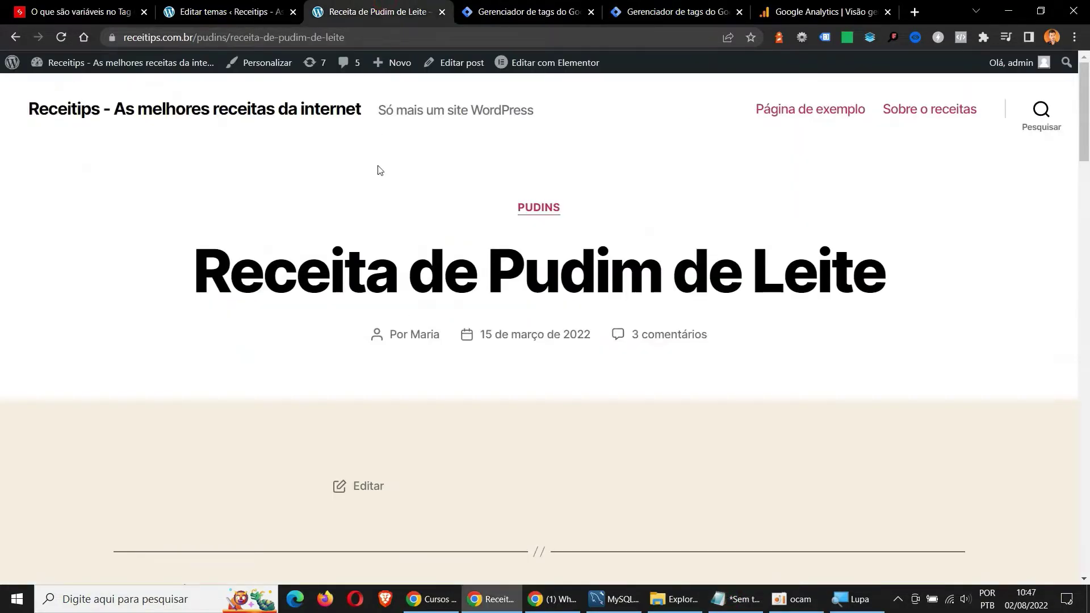
key("super+plus")
left_click(1047, 134)
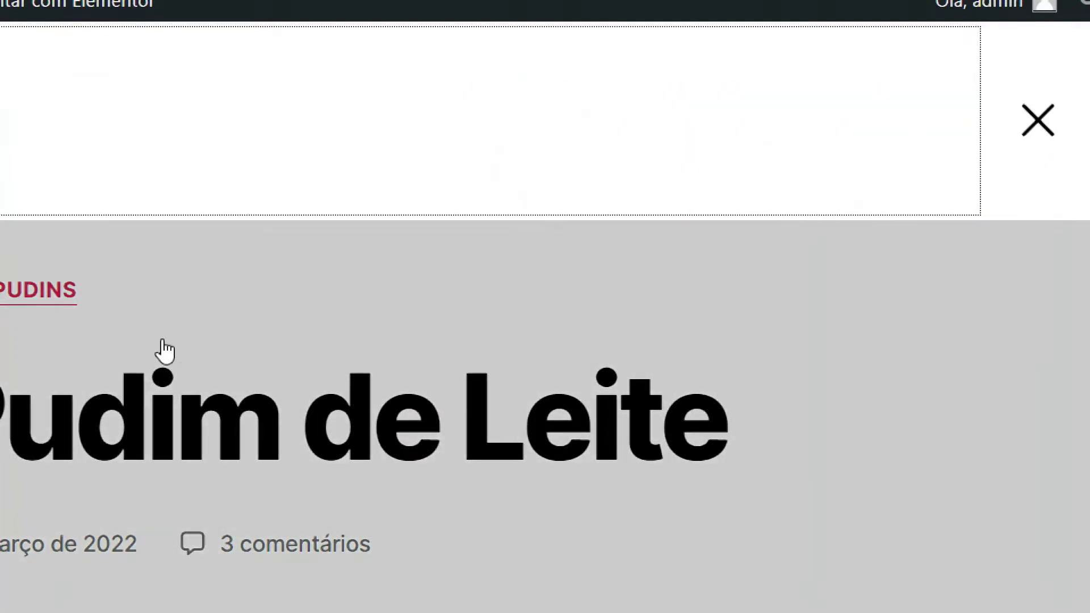
key("super+minus")
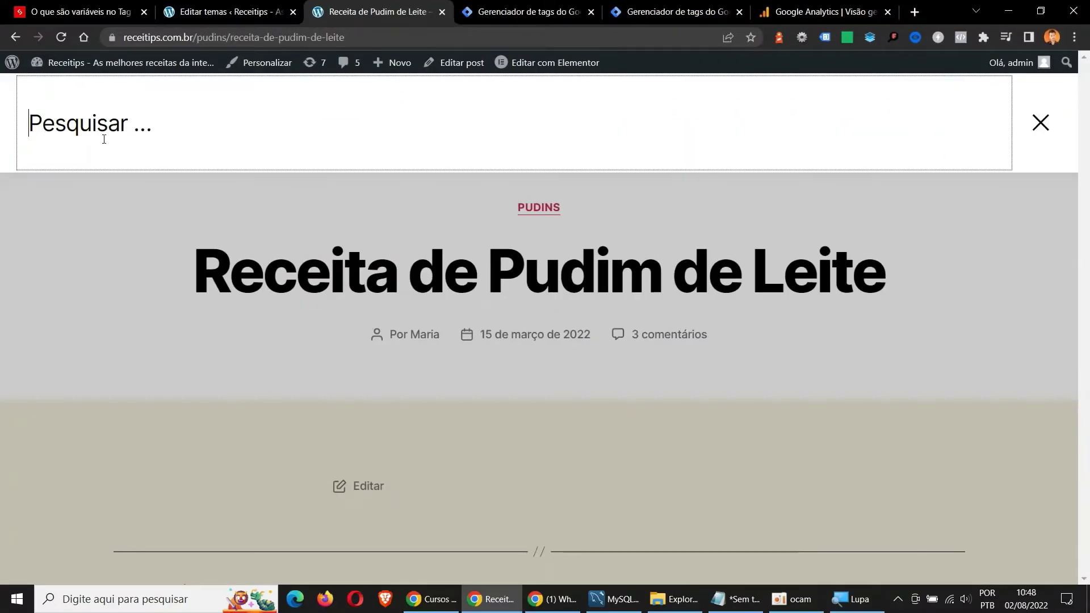
key("super+plus")
key("super+minus")
type("Biscoito")
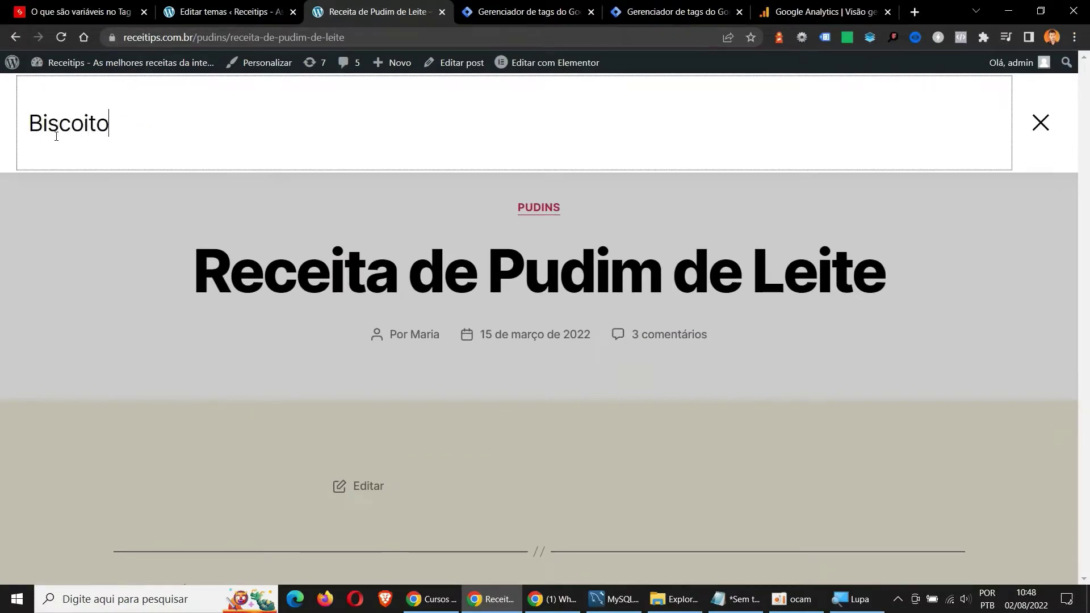
key("Return")
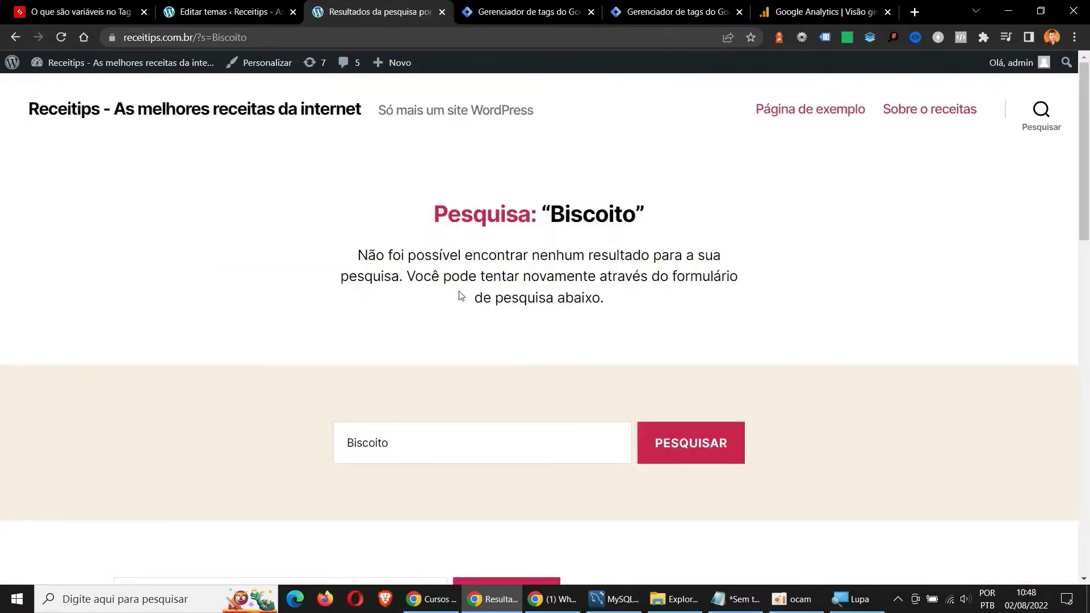
Examine the search results page and how its URL carries the searched term in the s parameter
scroll(478, 356, "down", 4)
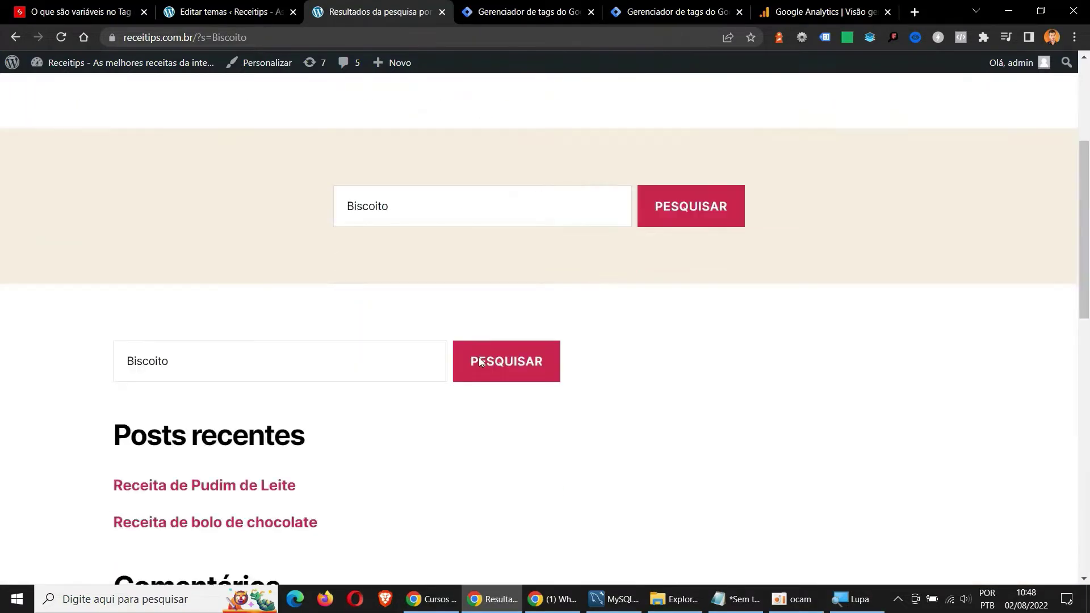
scroll(479, 346, "up", 4)
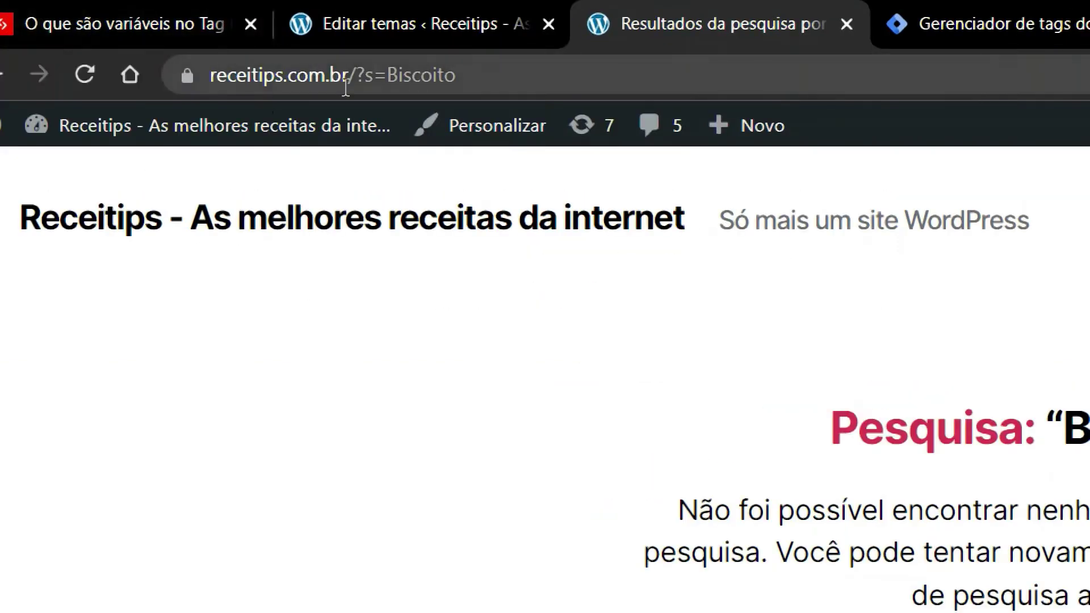
left_click(369, 77)
double_click(369, 76)
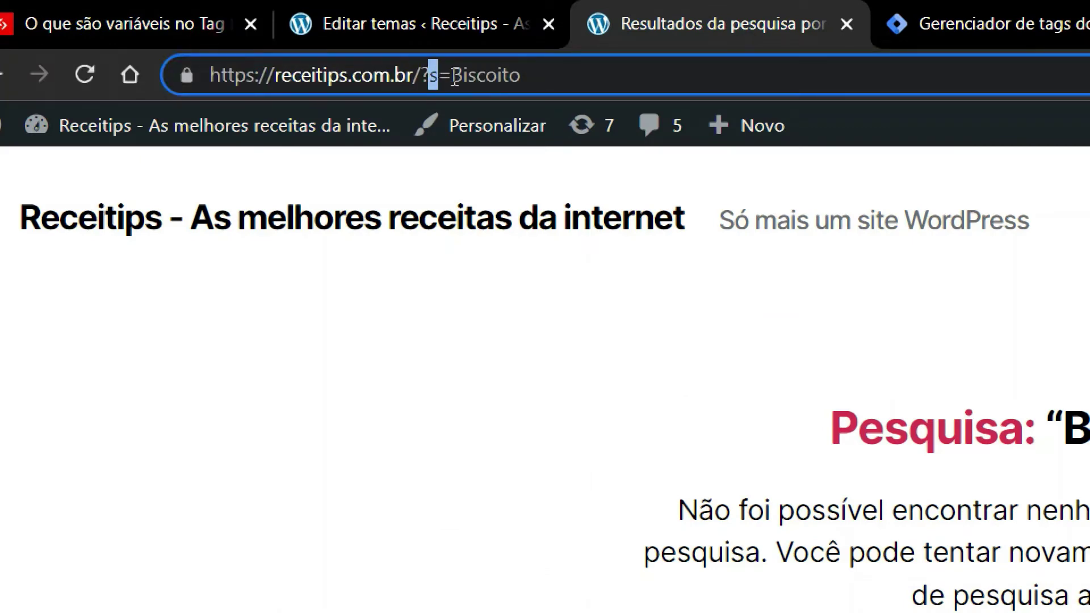
left_click_drag(454, 76, 518, 72)
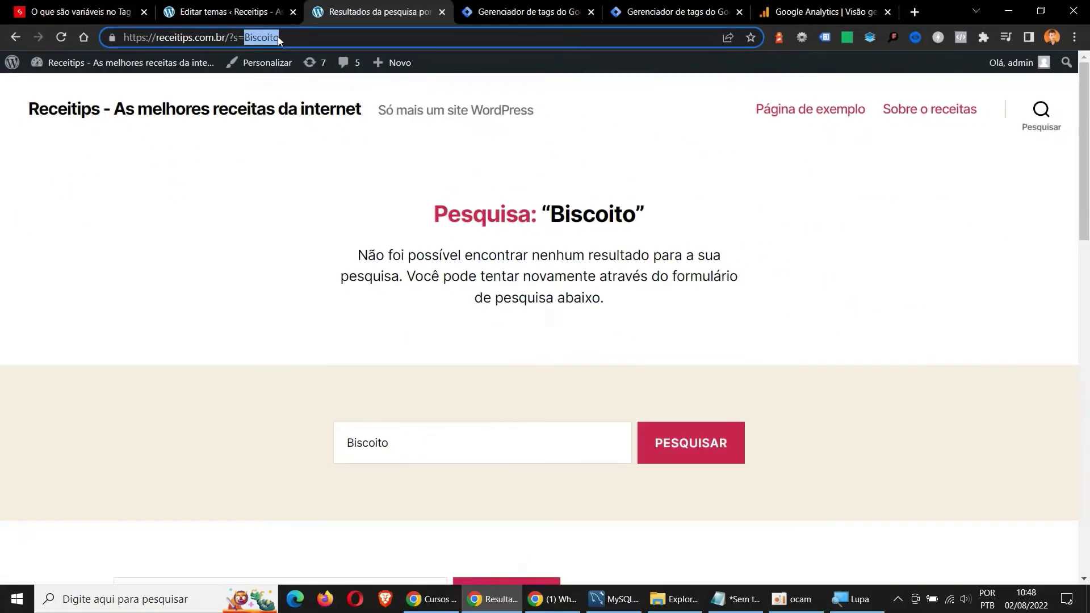
left_click(234, 178)
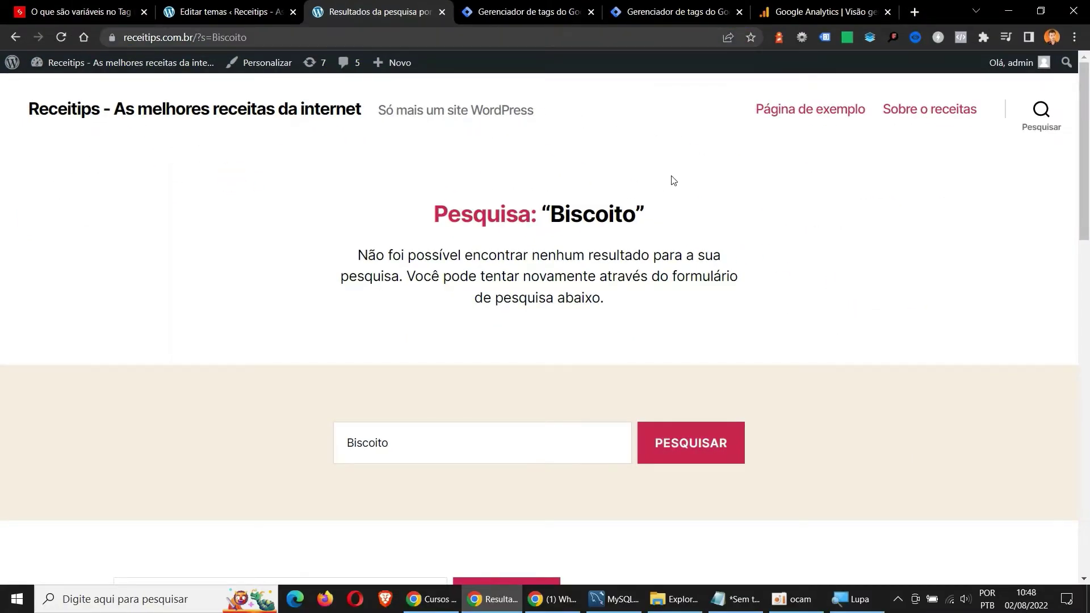
Switch to Google Analytics and open the view_search_results event in the real-time event count by event name
left_click(823, 12)
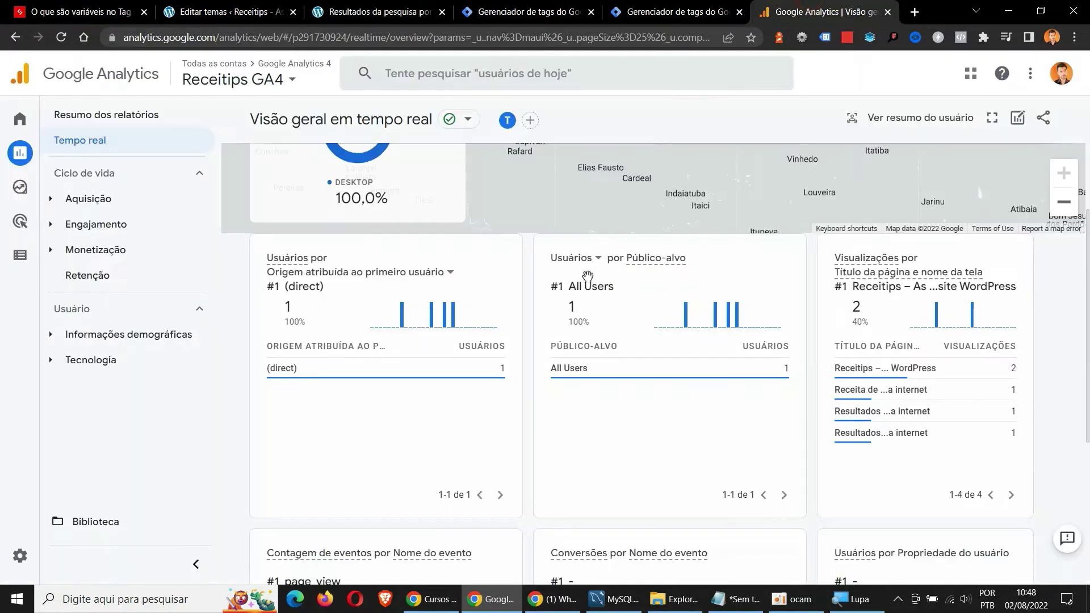
scroll(581, 286, "down", 1)
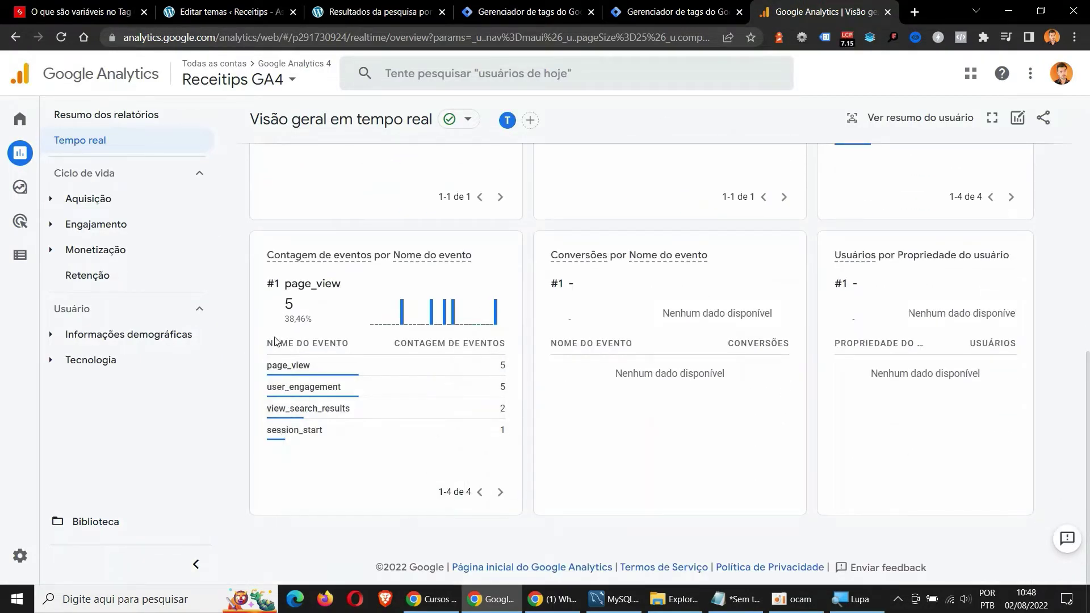
mouse_move(275, 341)
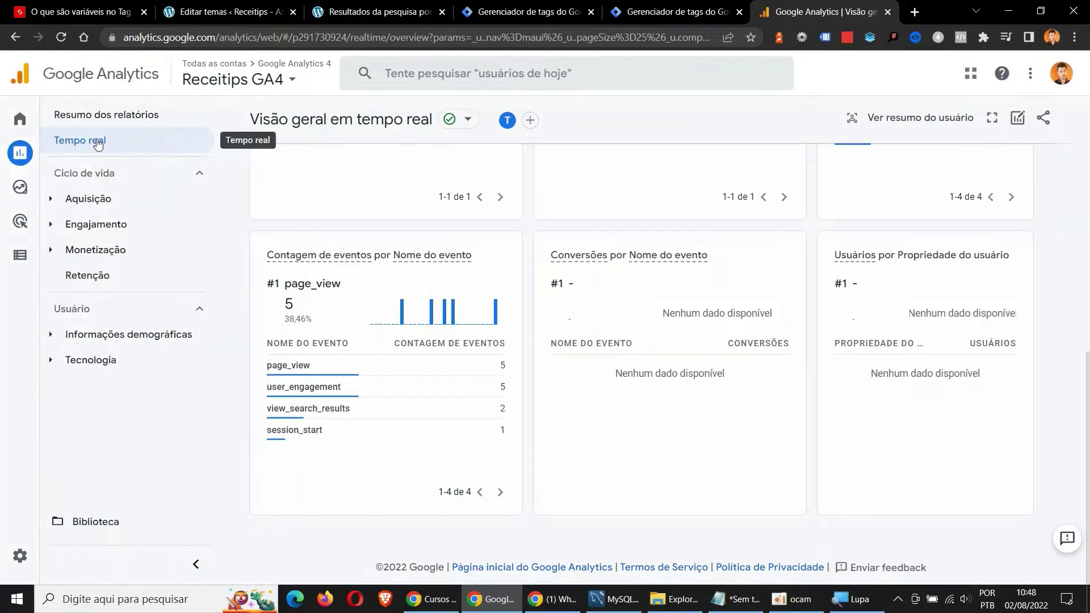
mouse_move(292, 445)
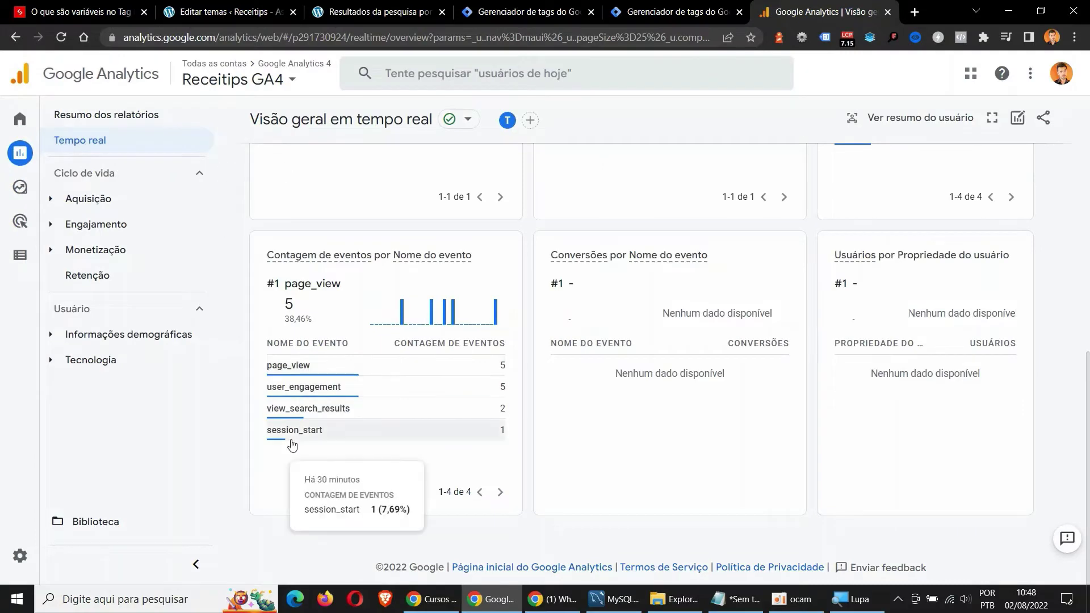
mouse_move(290, 412)
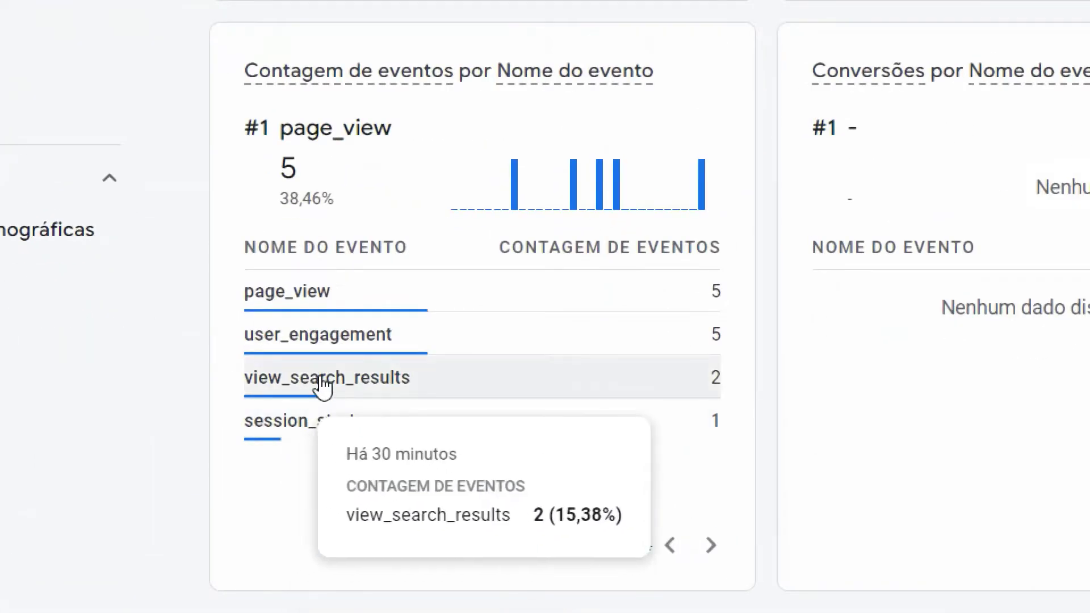
left_click(322, 382)
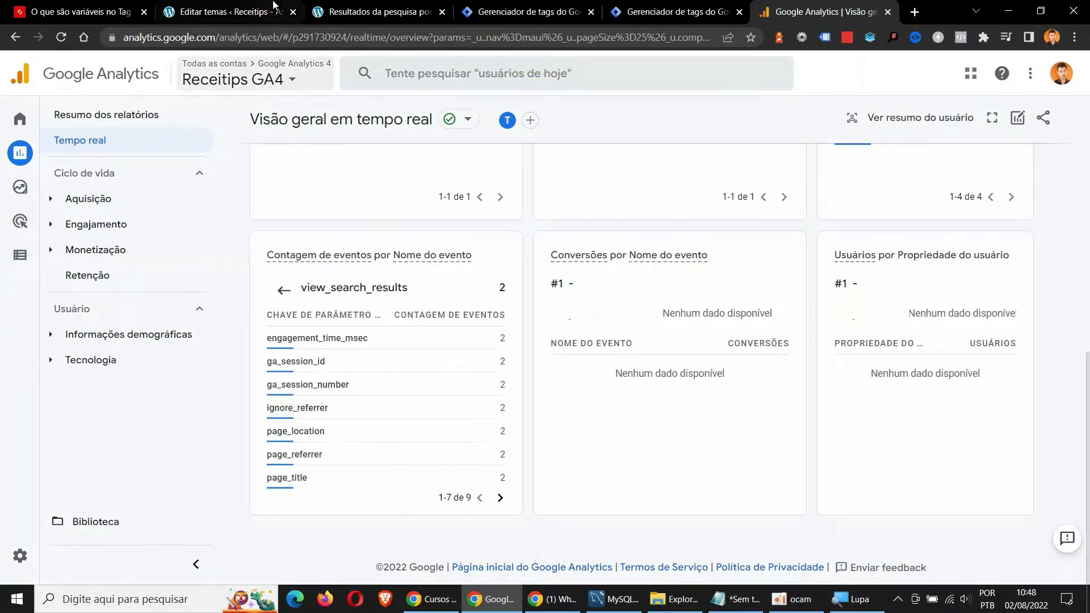
Check the results page URL again, and open the search_term parameter of the view_search_results event in Google Analytics
left_click(356, 6)
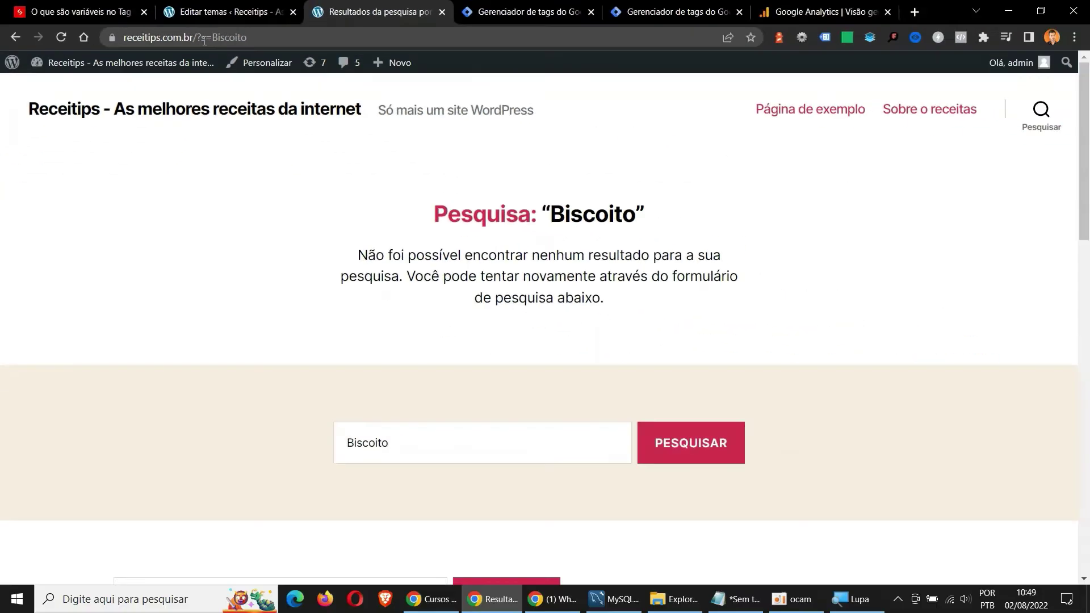
left_click(823, 11)
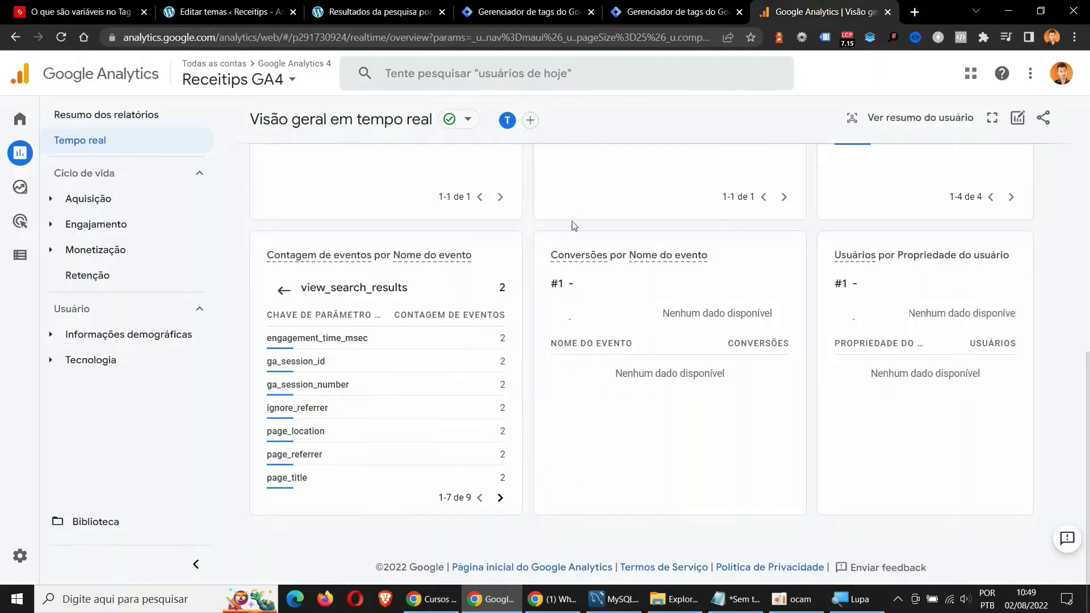
mouse_move(298, 430)
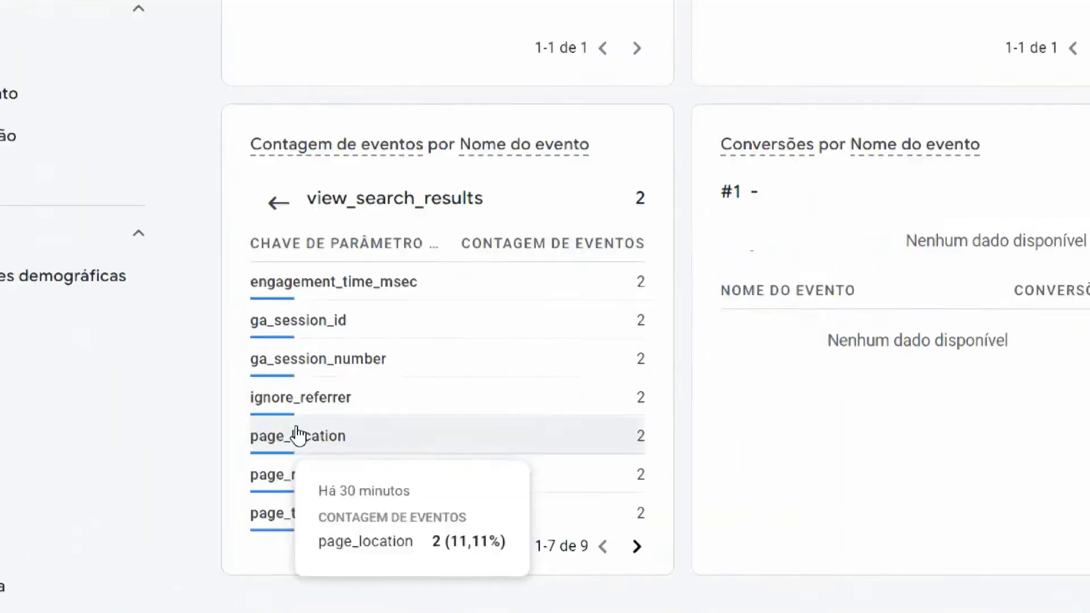
left_click(636, 547)
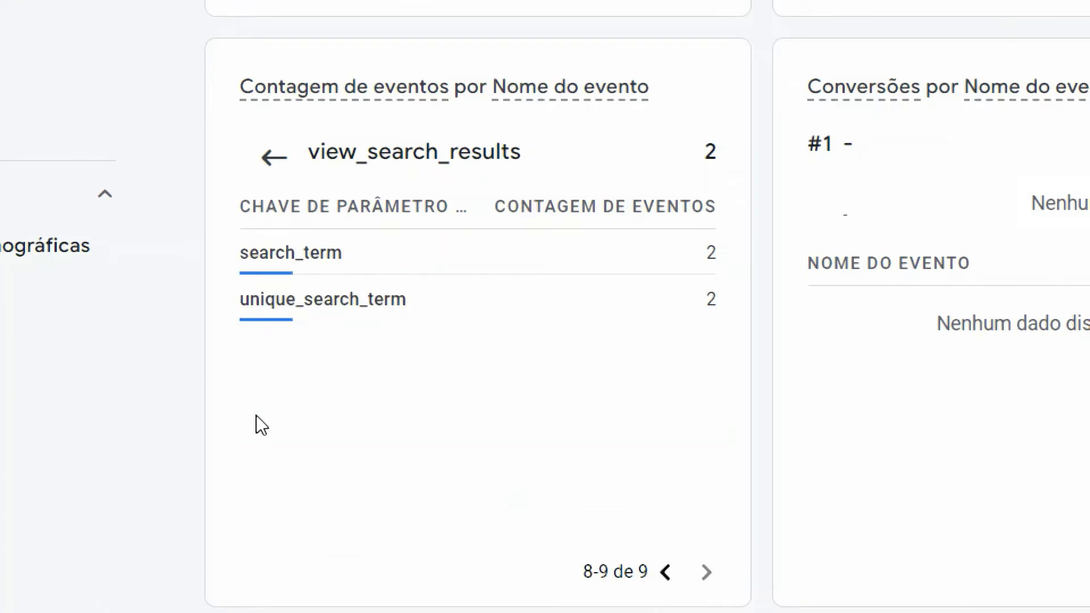
left_click(291, 262)
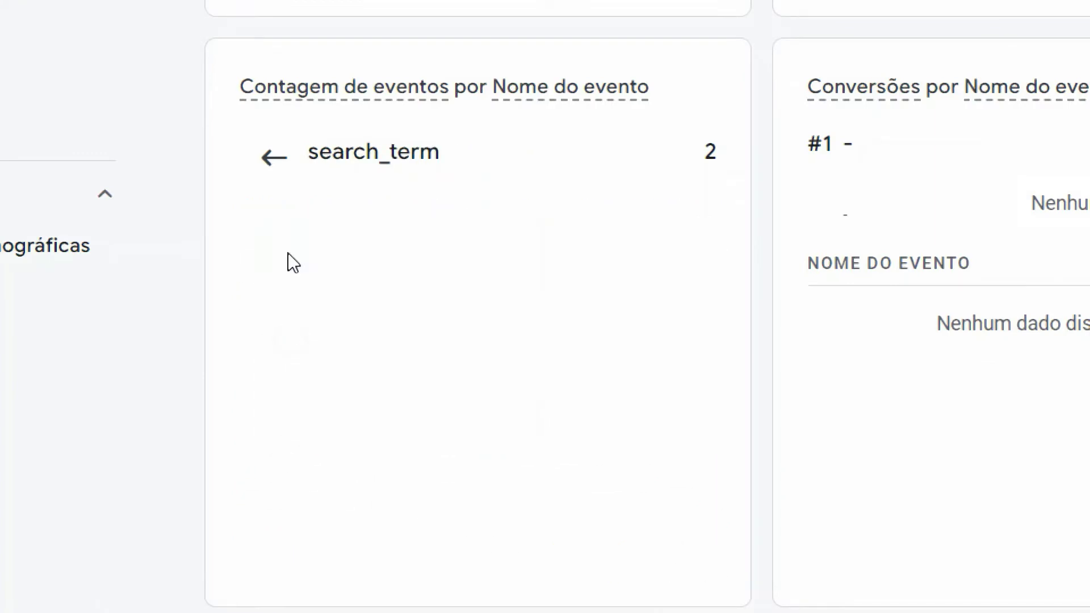
Review the search_term values in Google Analytics, go back to the view_search_results parameter list and consult the mission notes in Notepad
mouse_move(299, 287)
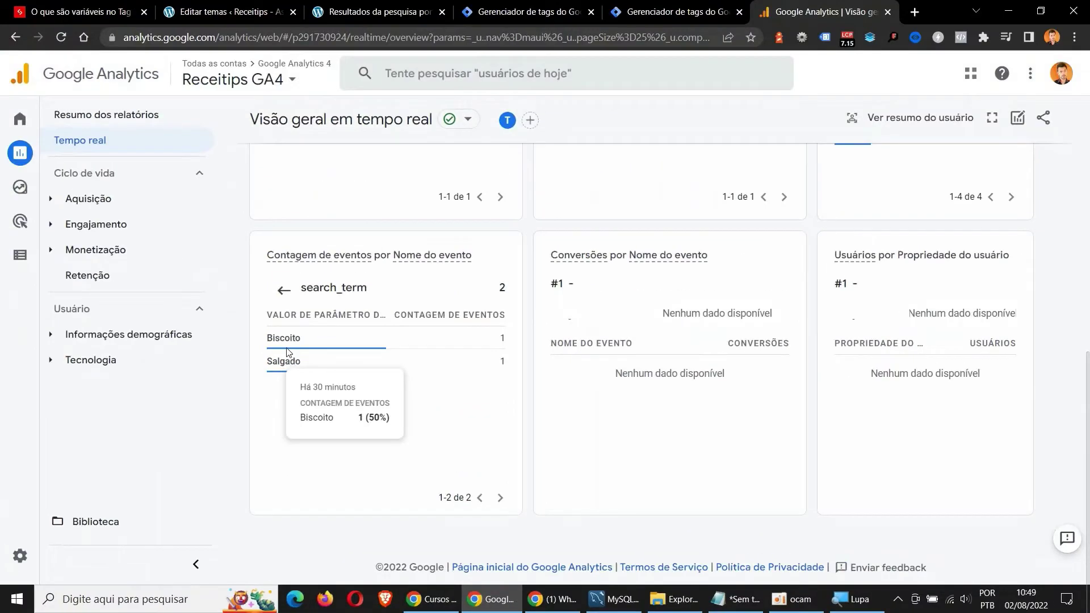
left_click(284, 289)
left_click(734, 599)
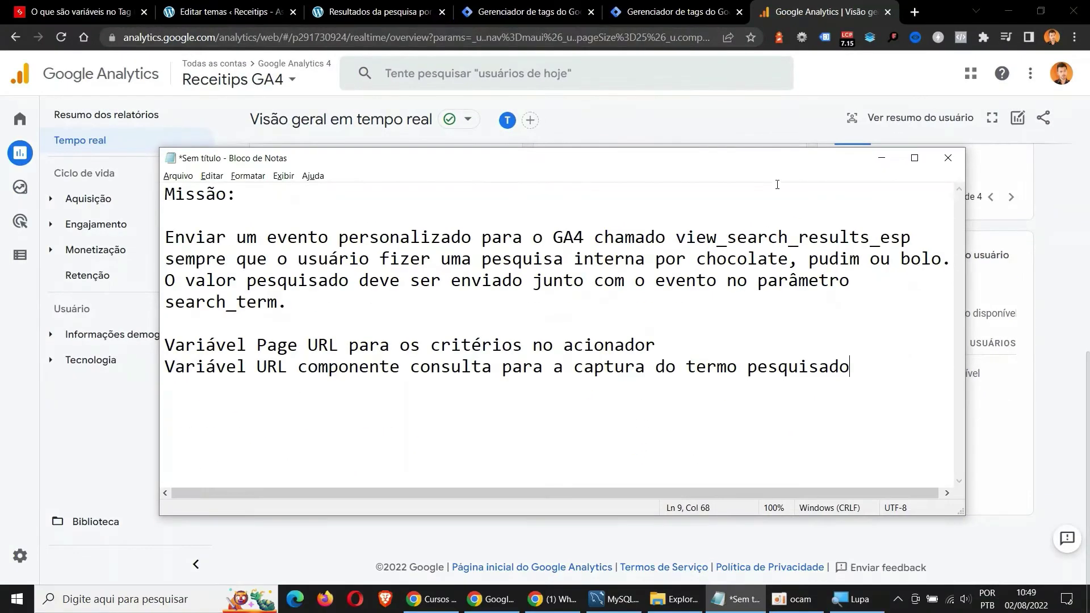
key("alt+Tab")
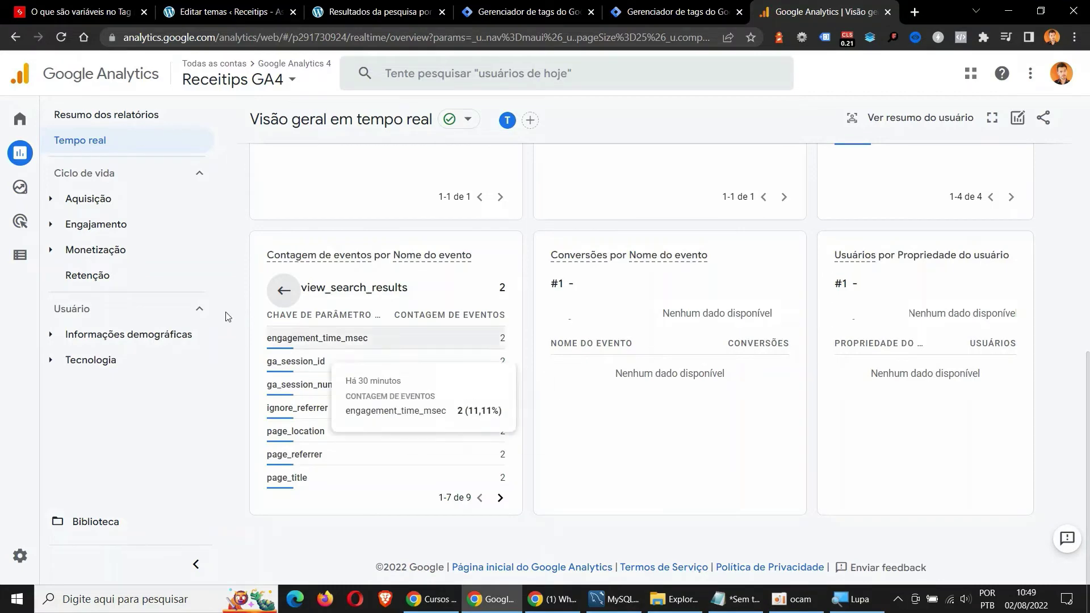
mouse_move(6, 190)
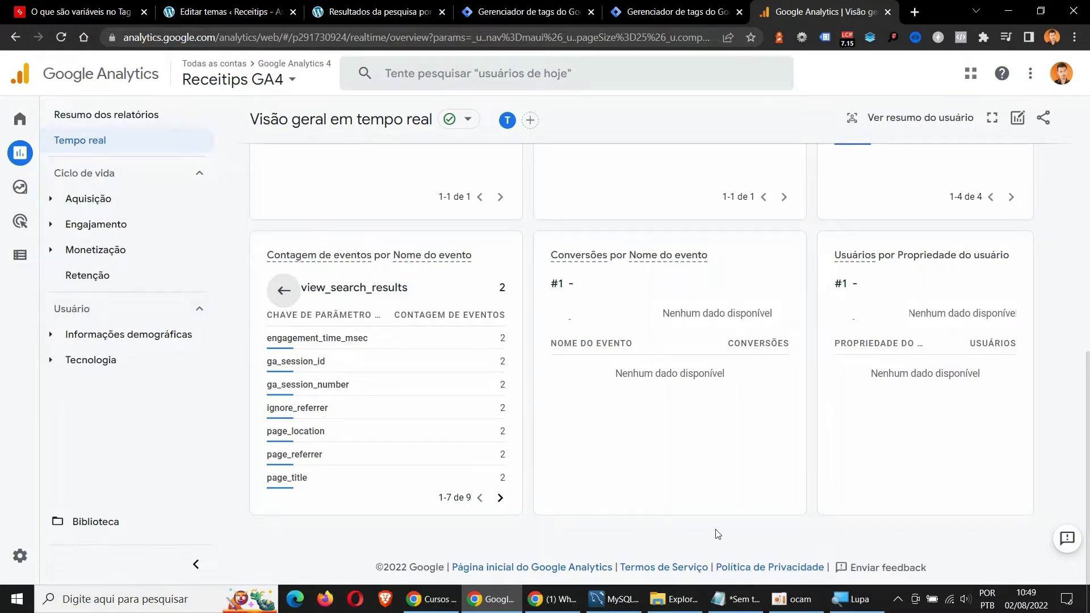
Reread the Notepad mission notes, focusing on the terms chocolate, pudim ou bolo, the event name view_search_results_esp and the search_term parameter
left_click(734, 599)
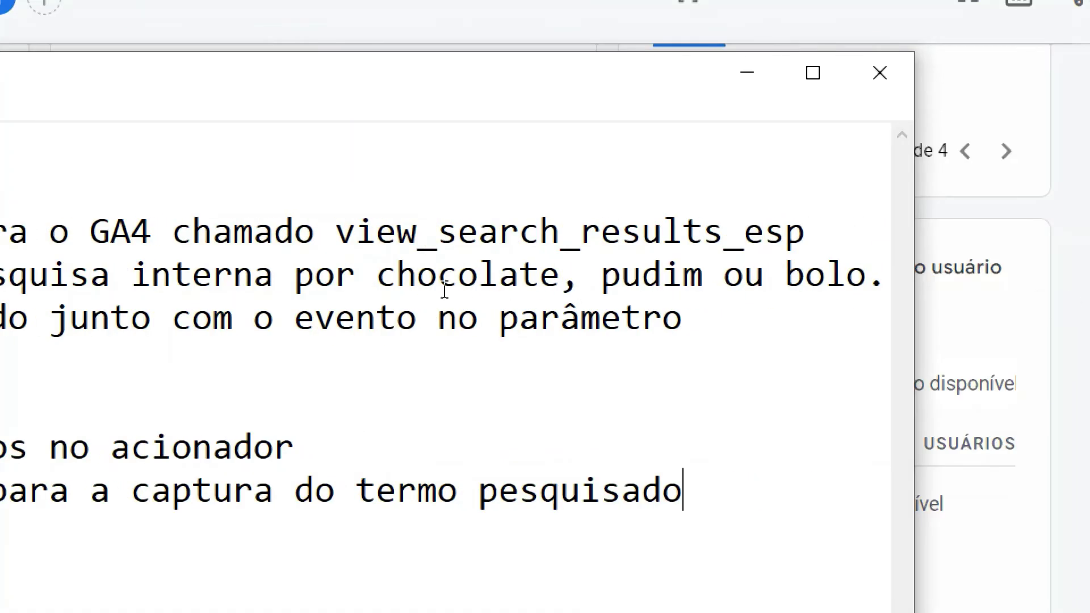
left_click_drag(377, 275, 867, 272)
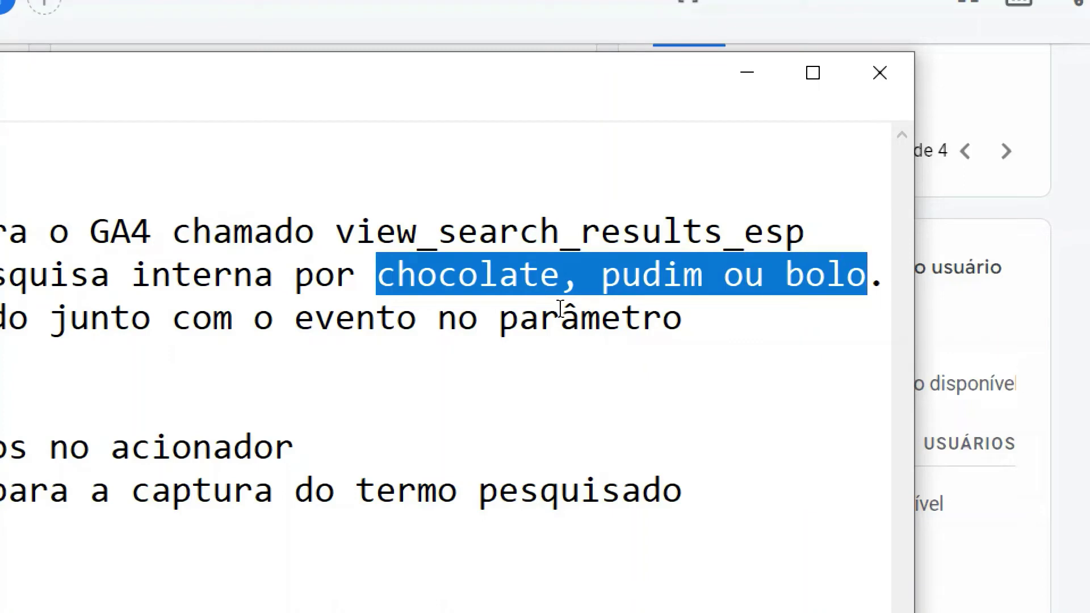
left_click_drag(461, 230, 800, 232)
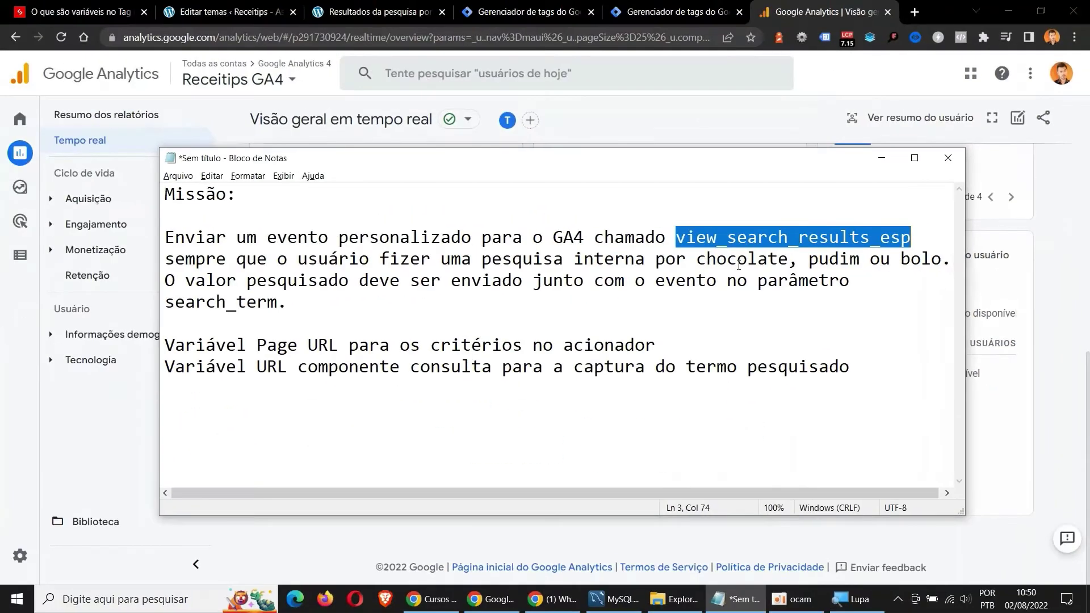
left_click(311, 300)
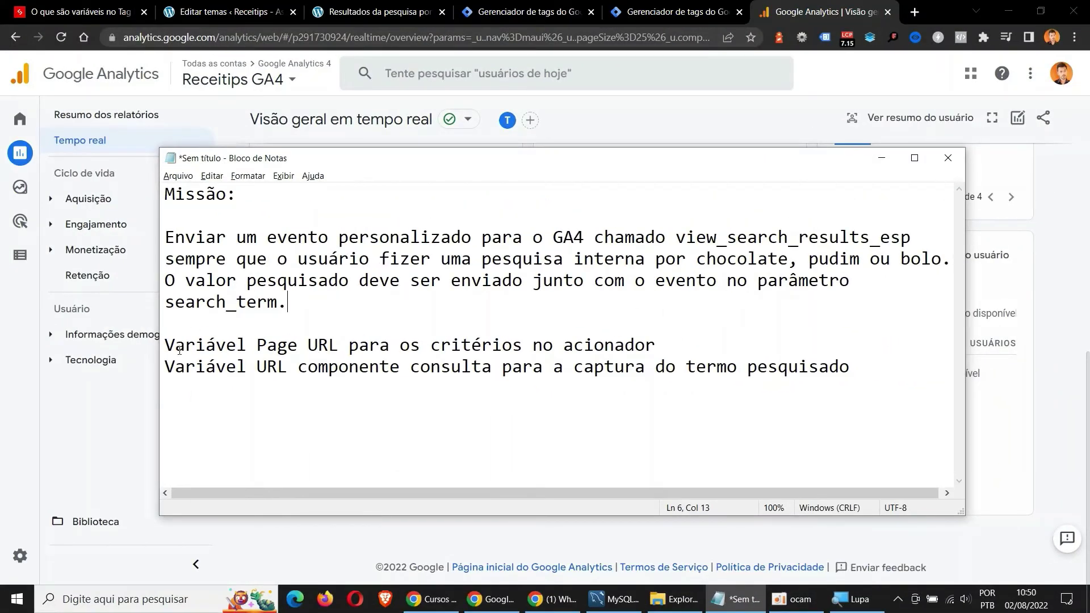
Examine the Receitips results page URL, comparing the part up to ?s and the searched term with the variables listed in the Notepad notes
left_click(348, 4)
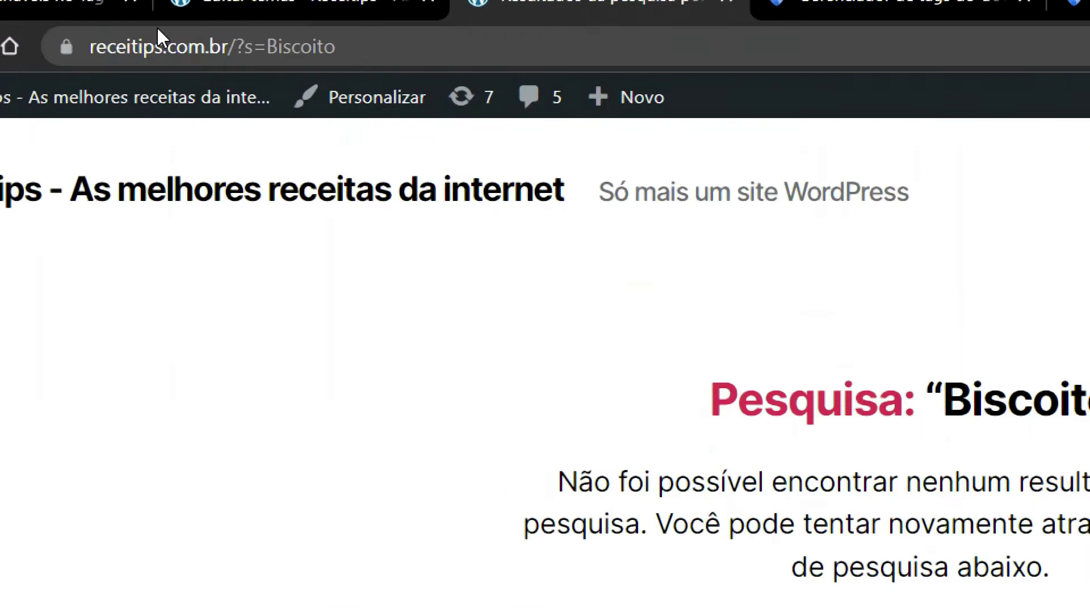
mouse_move(3, 53)
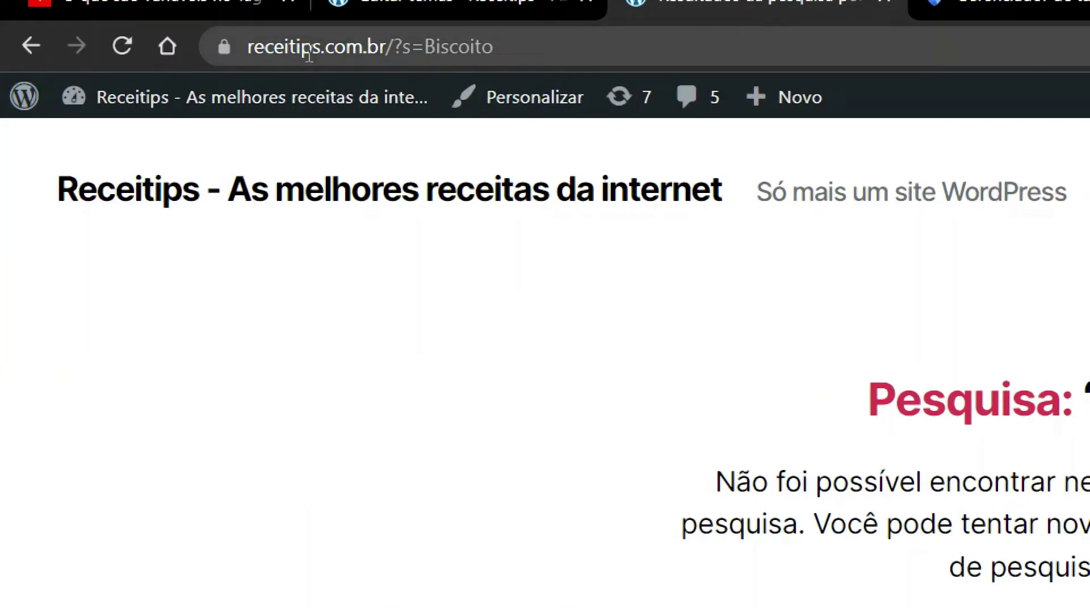
left_click_drag(265, 47, 413, 48)
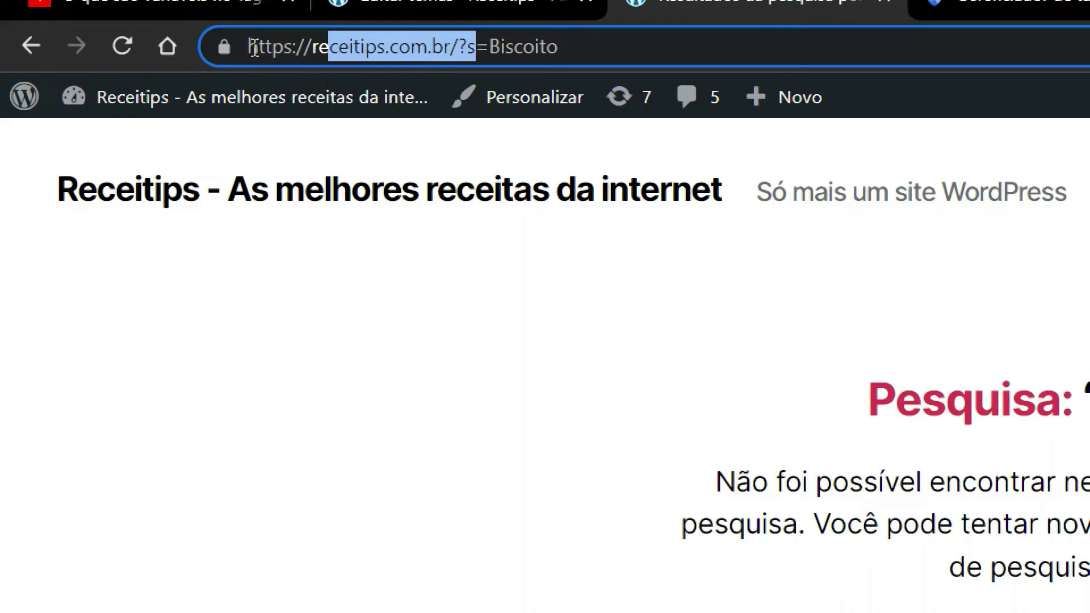
left_click_drag(254, 46, 480, 47)
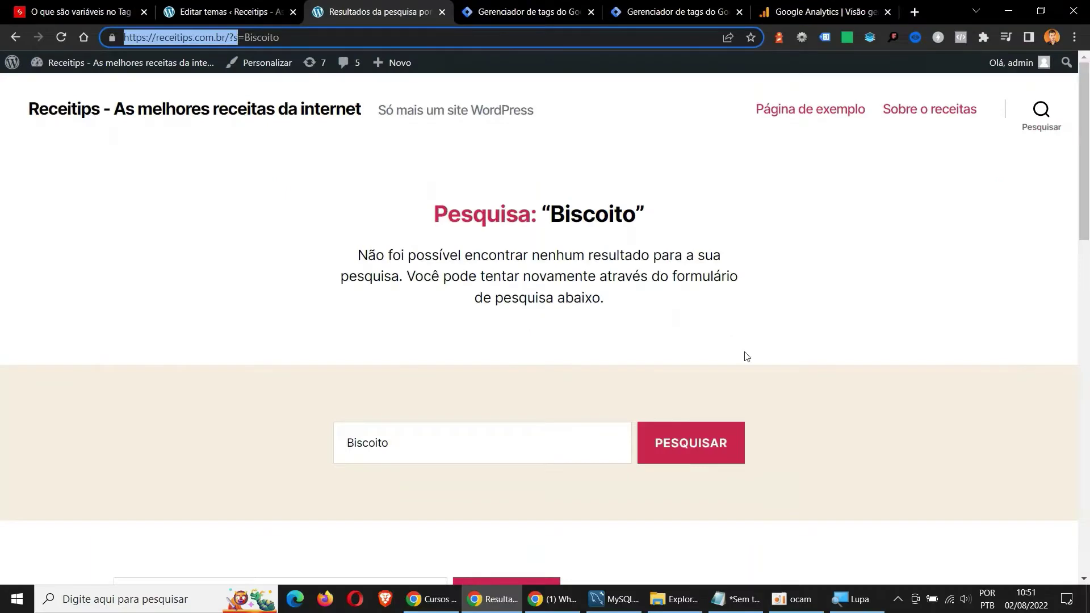
left_click(736, 599)
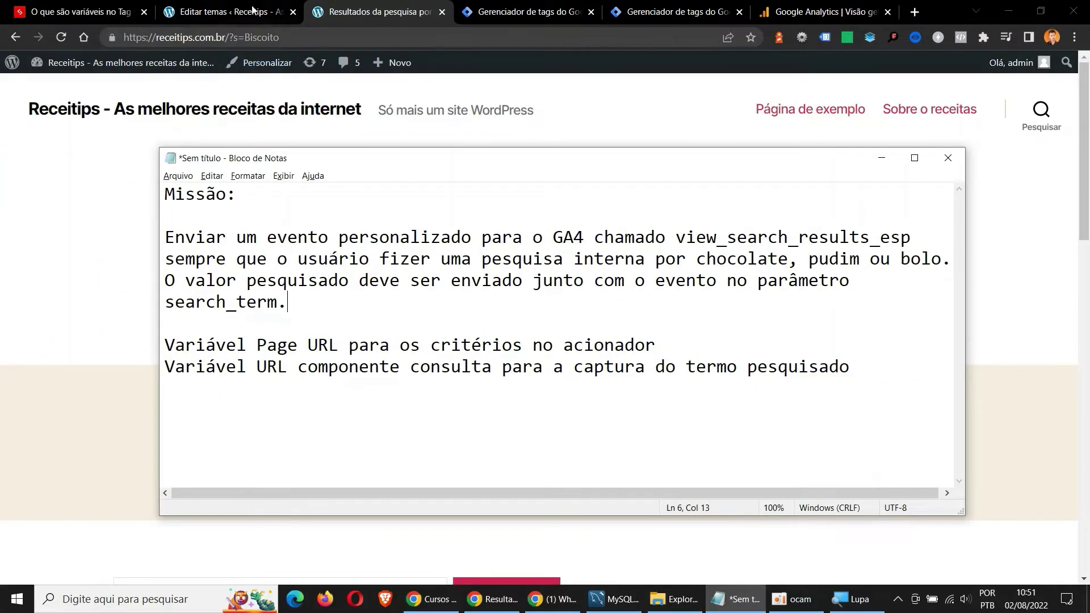
left_click_drag(123, 37, 340, 45)
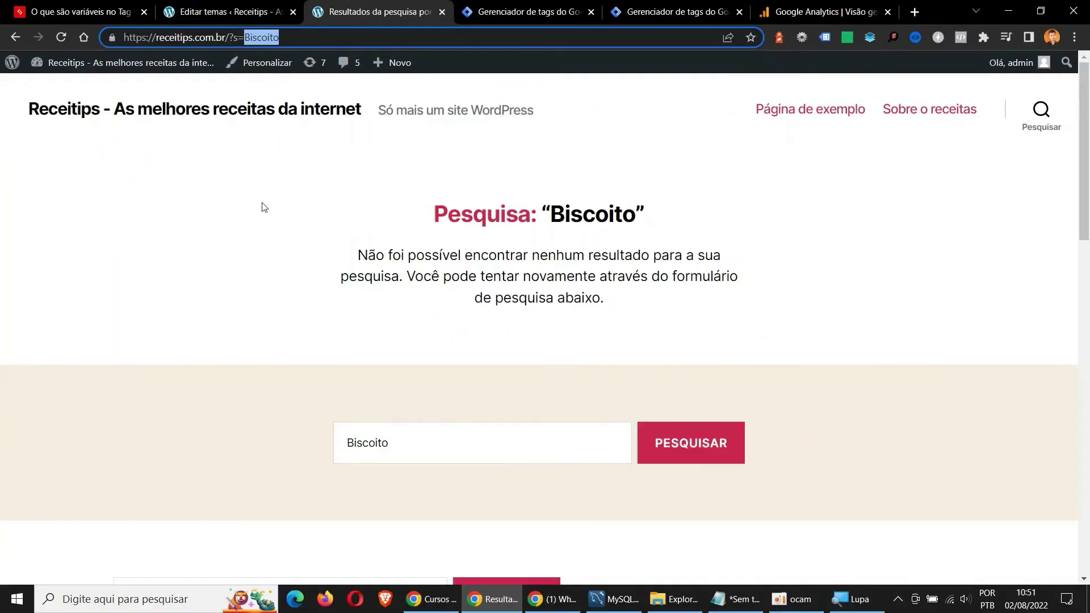
left_click(262, 206)
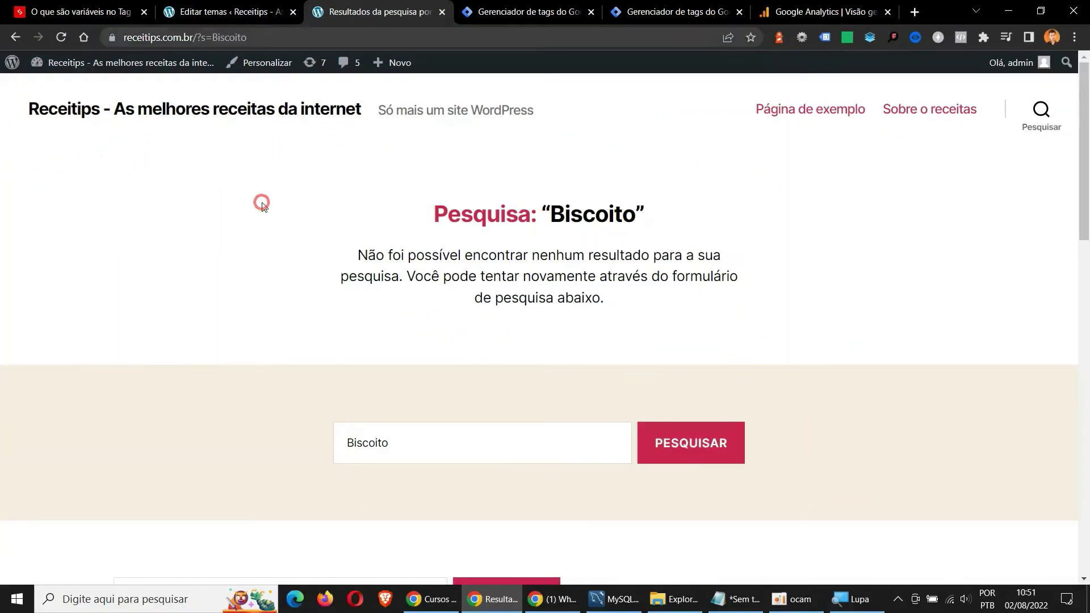
Switch to Tag Manager and set up a new user-defined URL variable with component type Consulta and query key s
left_click(823, 12)
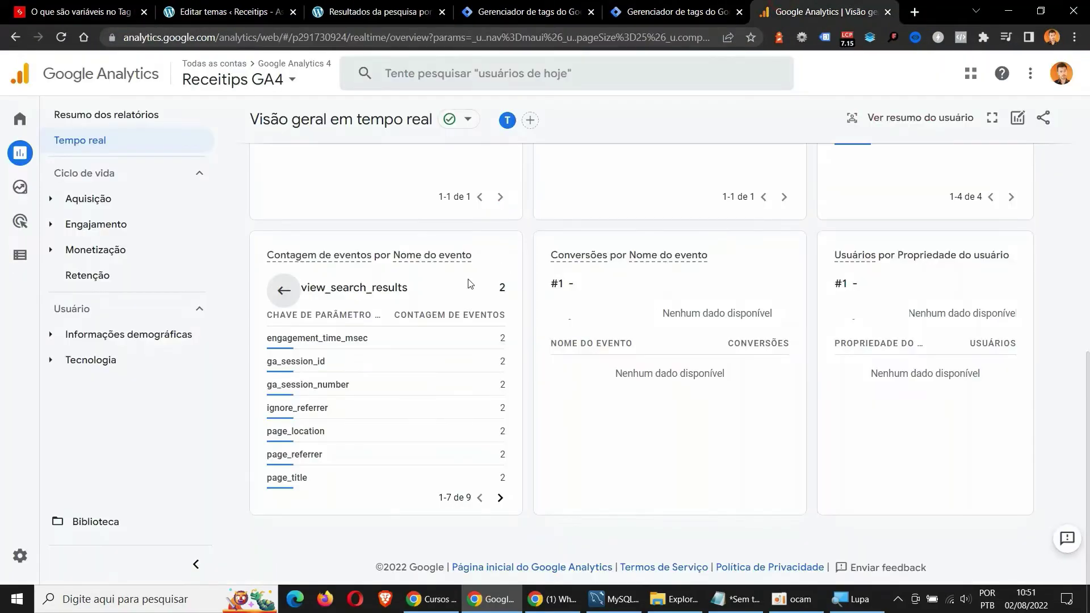
left_click(675, 11)
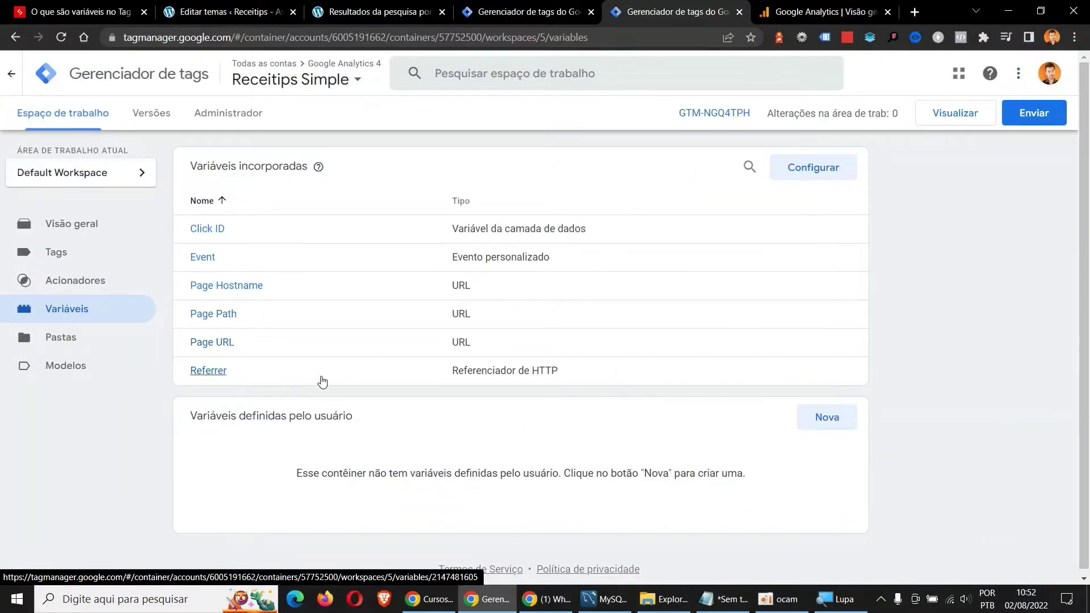
left_click(821, 426)
left_click(821, 426)
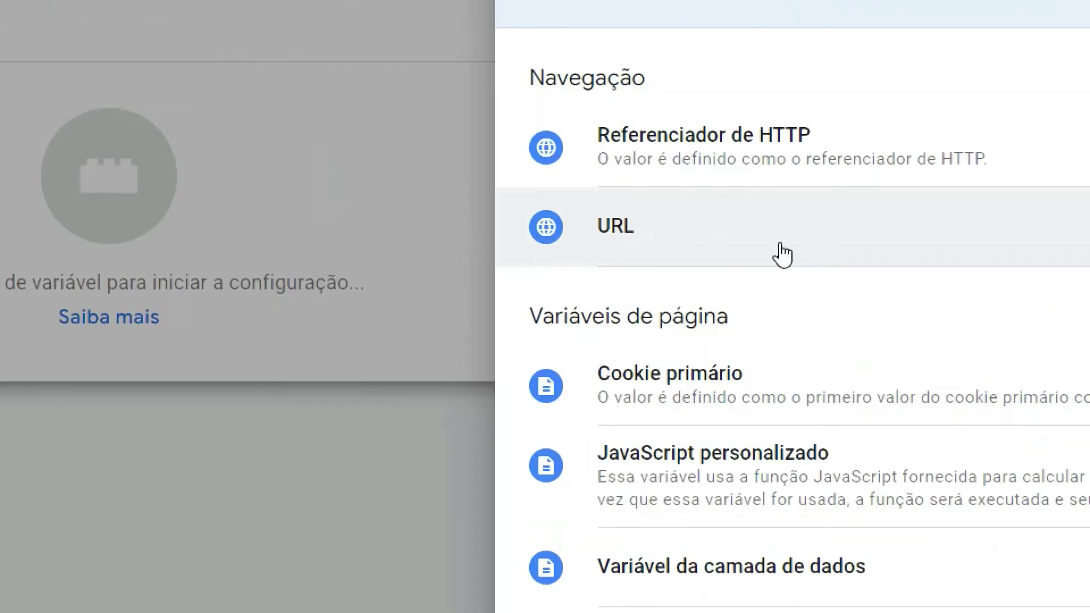
left_click(783, 253)
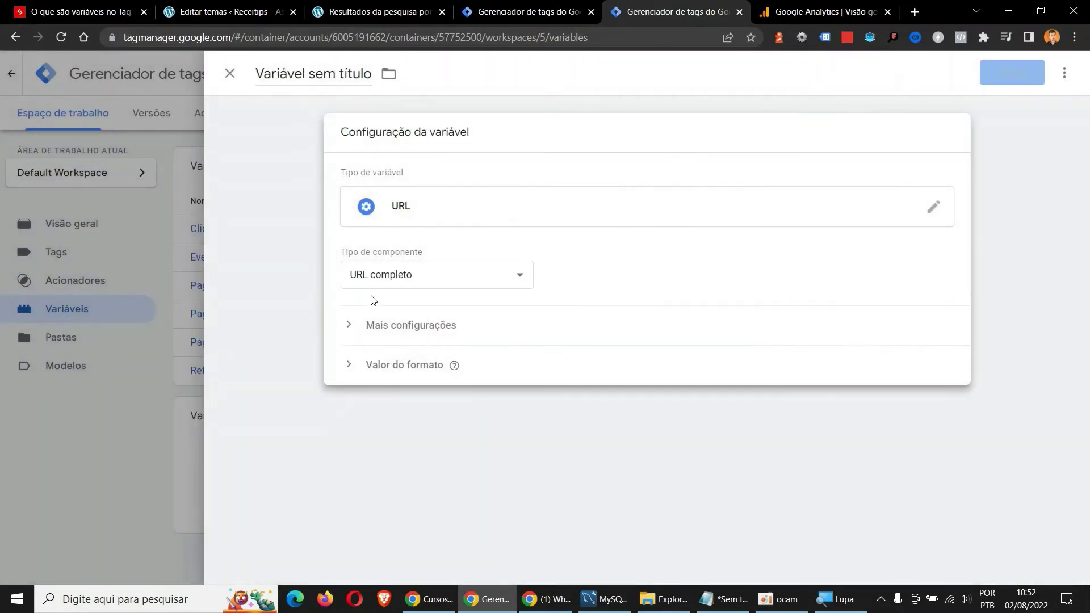
left_click(423, 276)
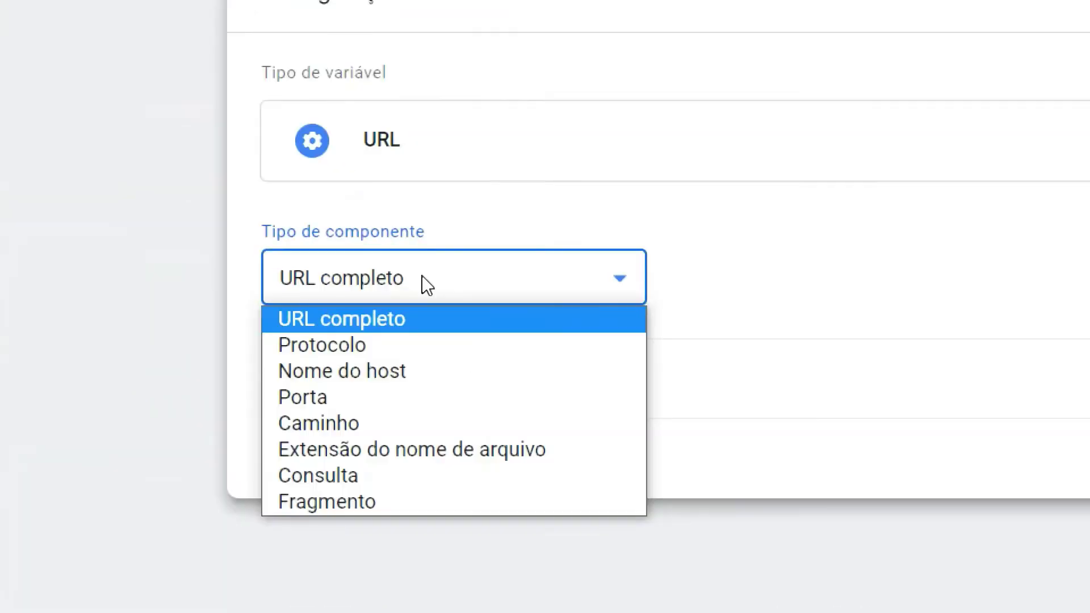
left_click(366, 480)
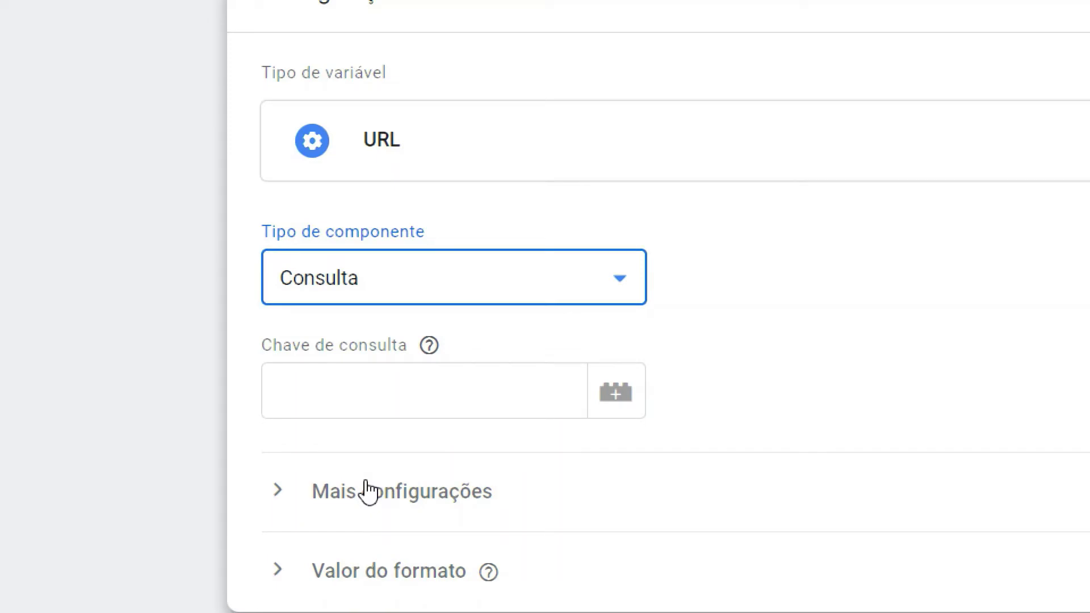
left_click(358, 394)
type("s")
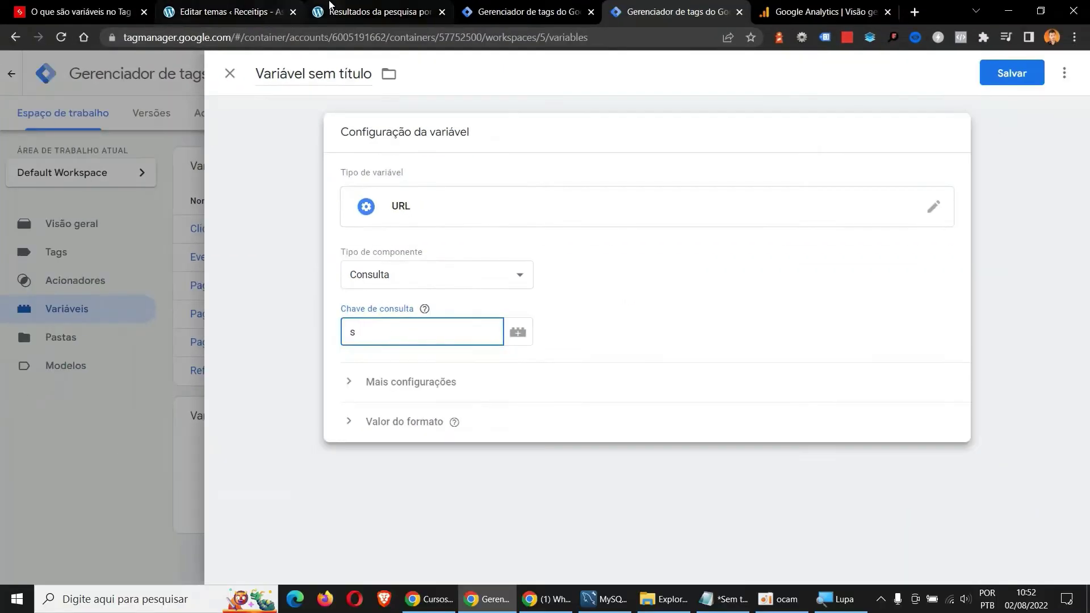
Check the query key against the Receitips results page URL, then name the variable Term Esp and save it
left_click(378, 12)
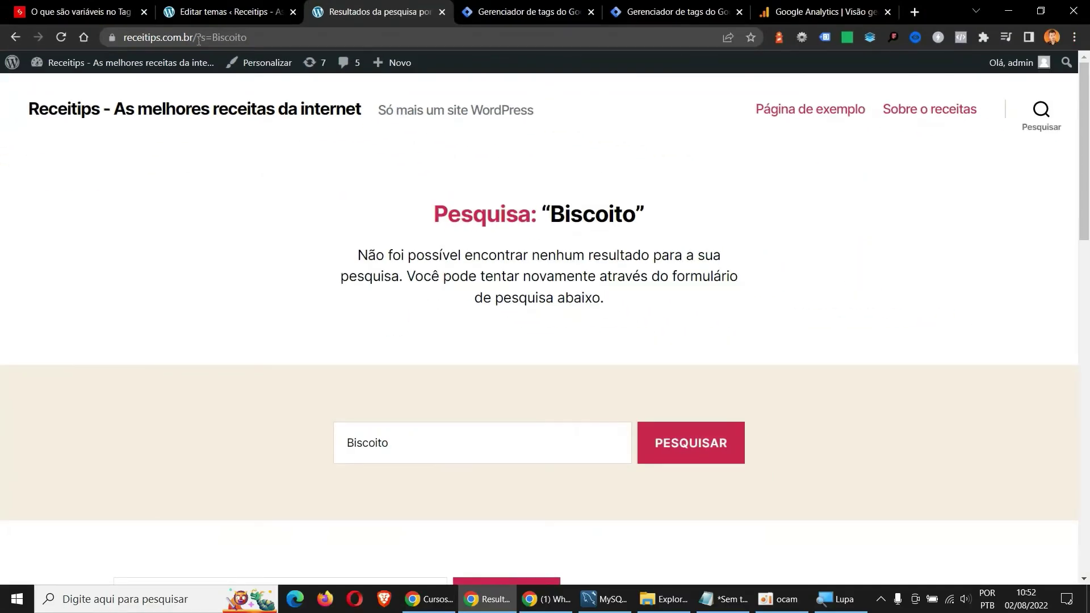
left_click(660, 14)
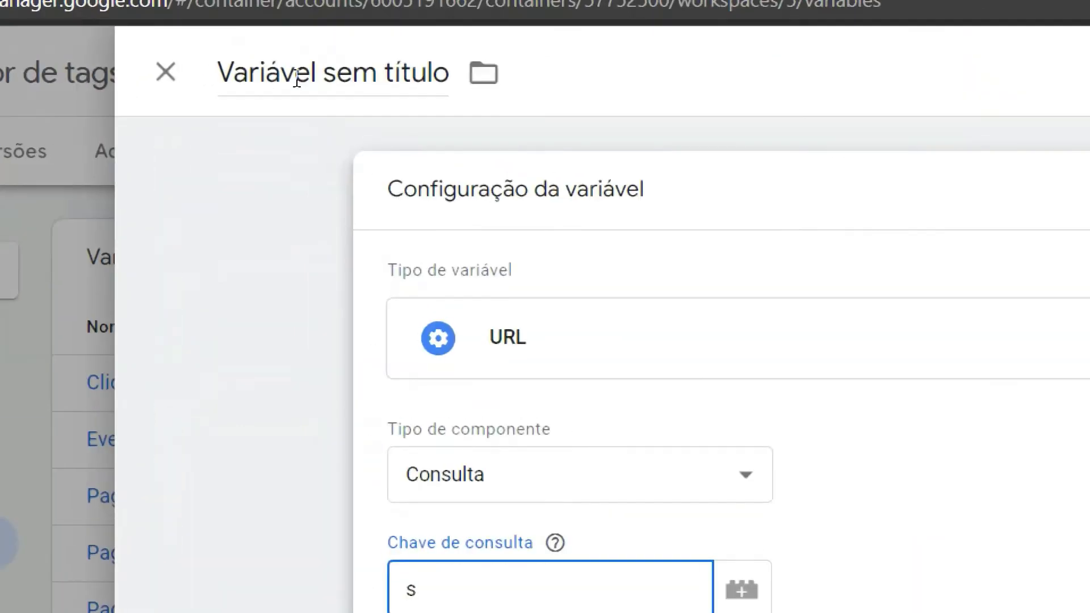
double_click(297, 78)
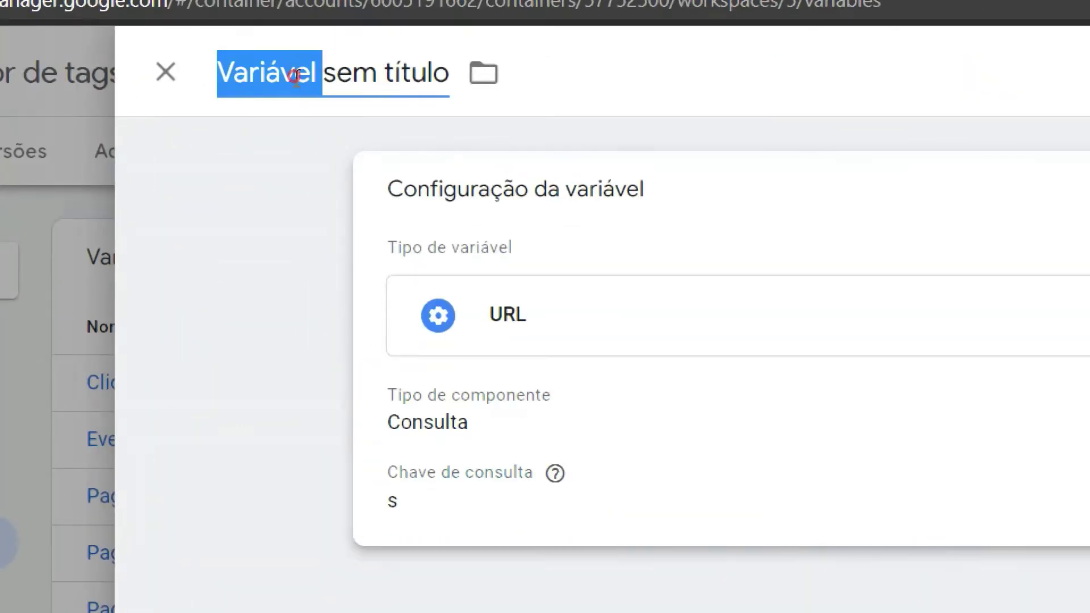
triple_click(297, 77)
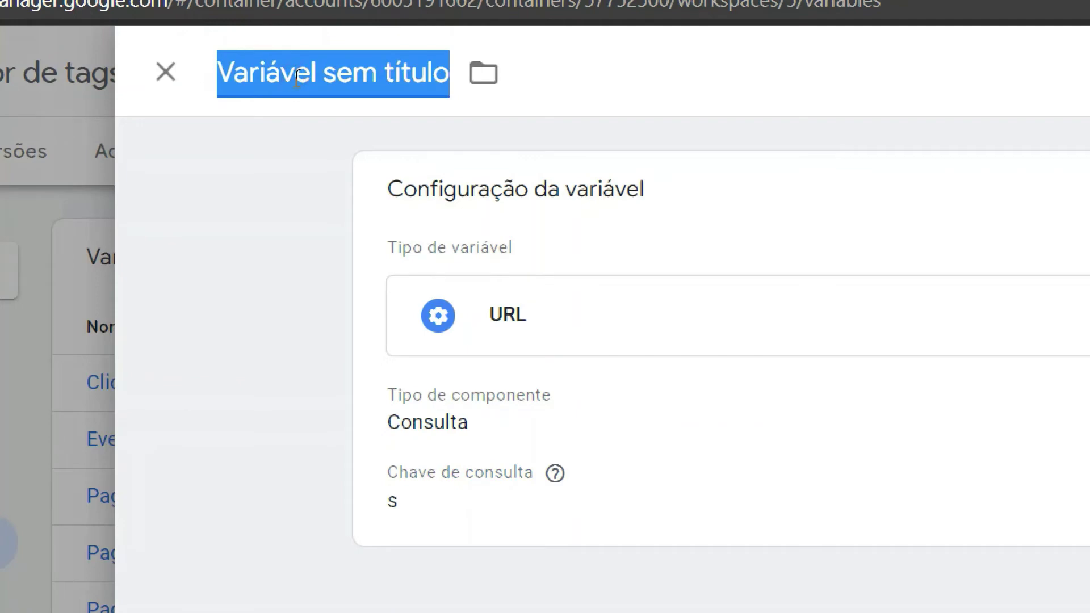
type("Term Esp")
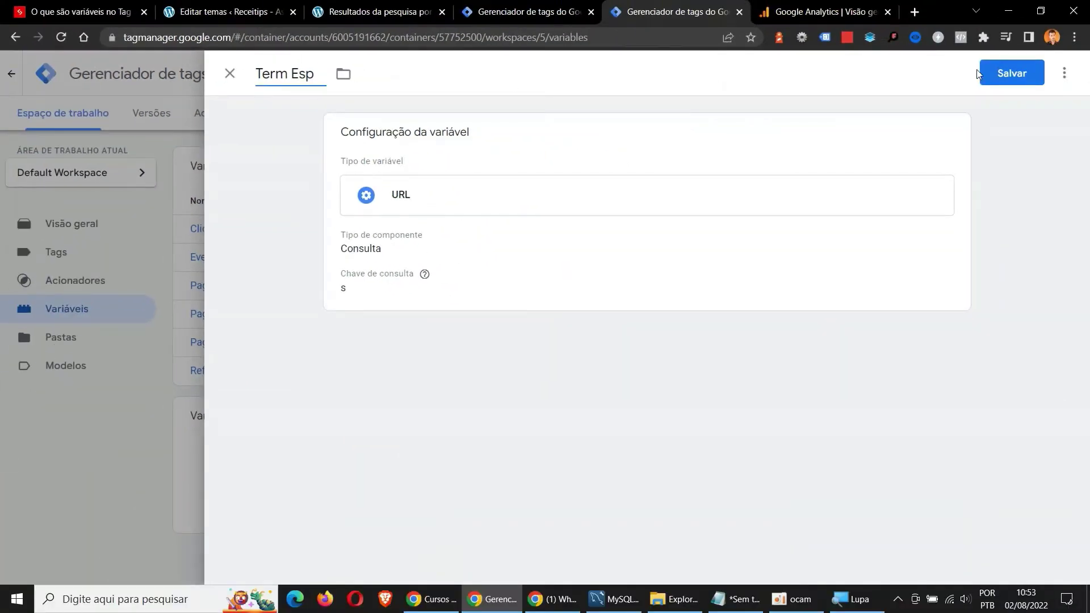
left_click(1001, 72)
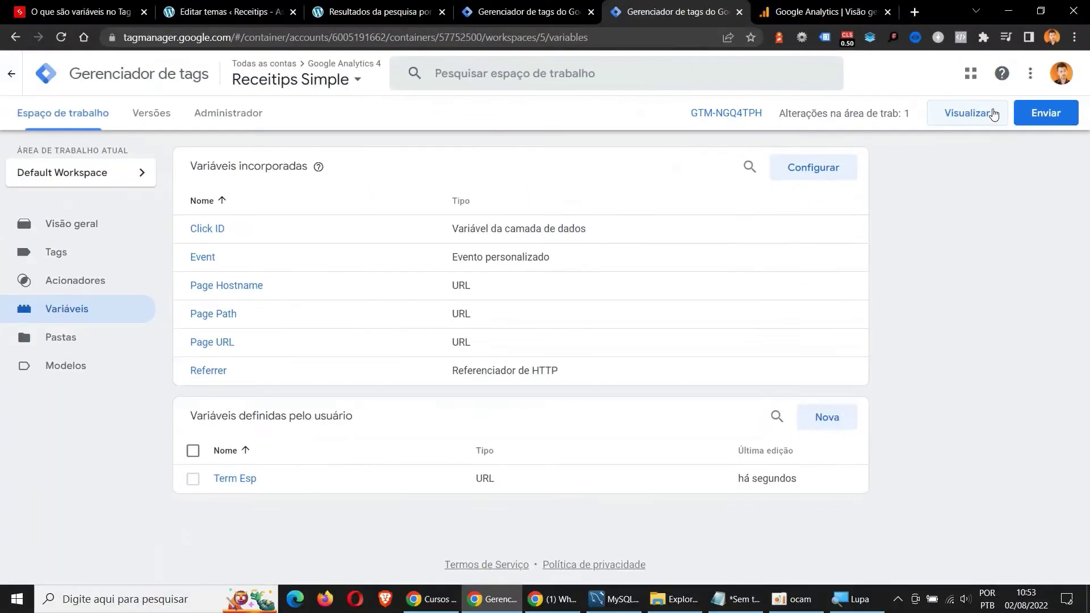
left_click(994, 119)
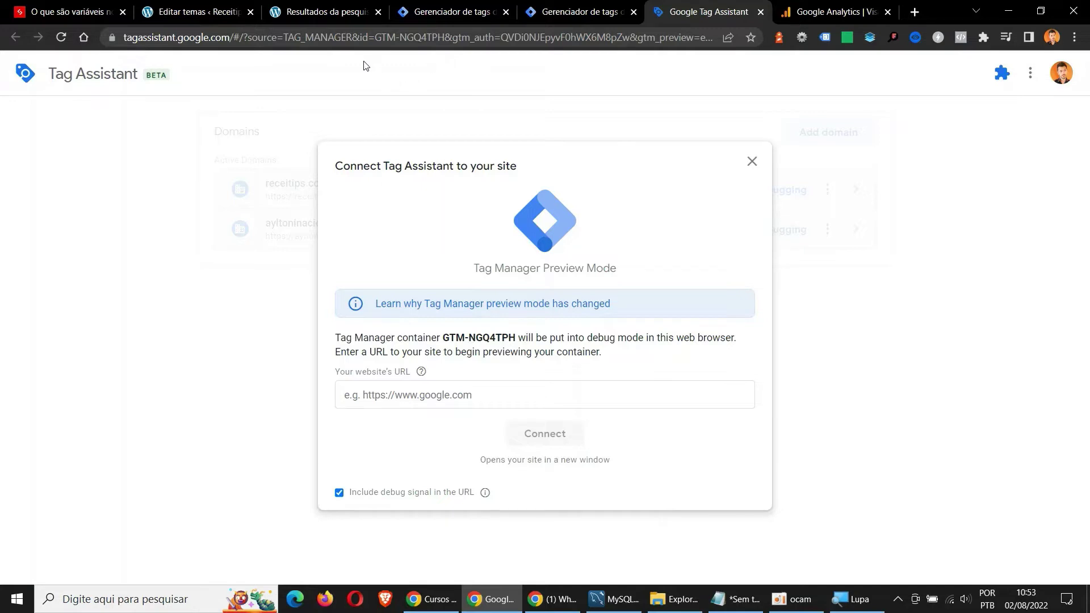
left_click(311, 4)
left_click_drag(226, 38, 83, 35)
key("ctrl+c")
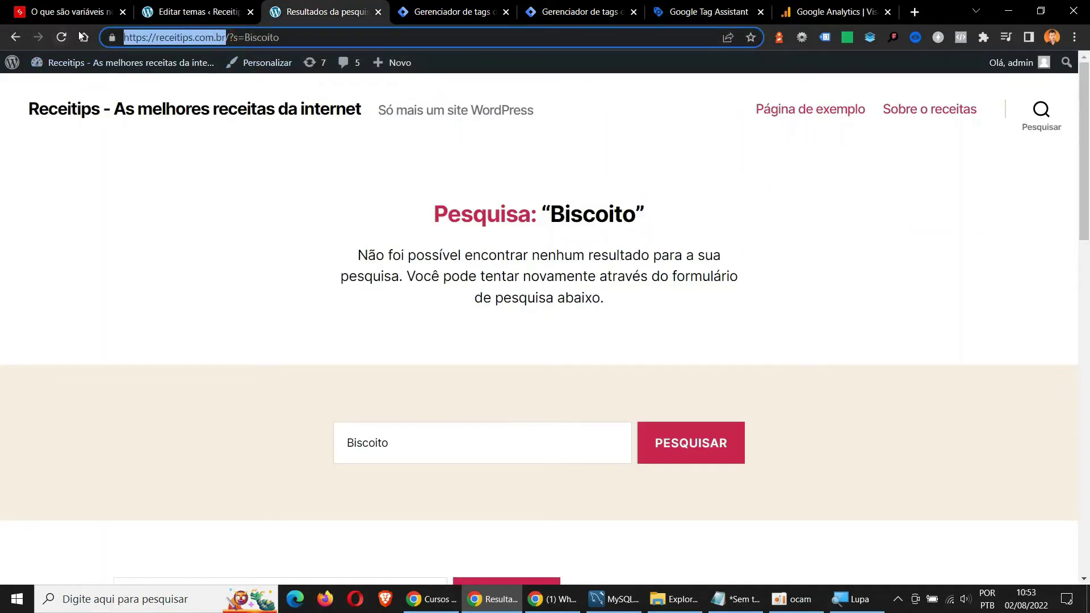
left_click(710, 12)
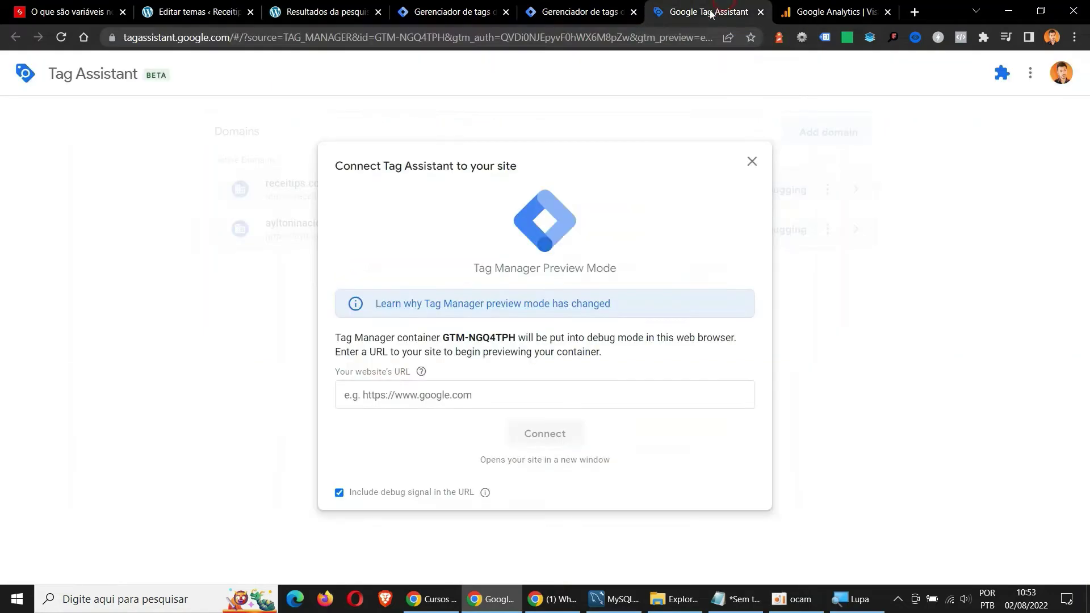
left_click(461, 407)
key("ctrl+v")
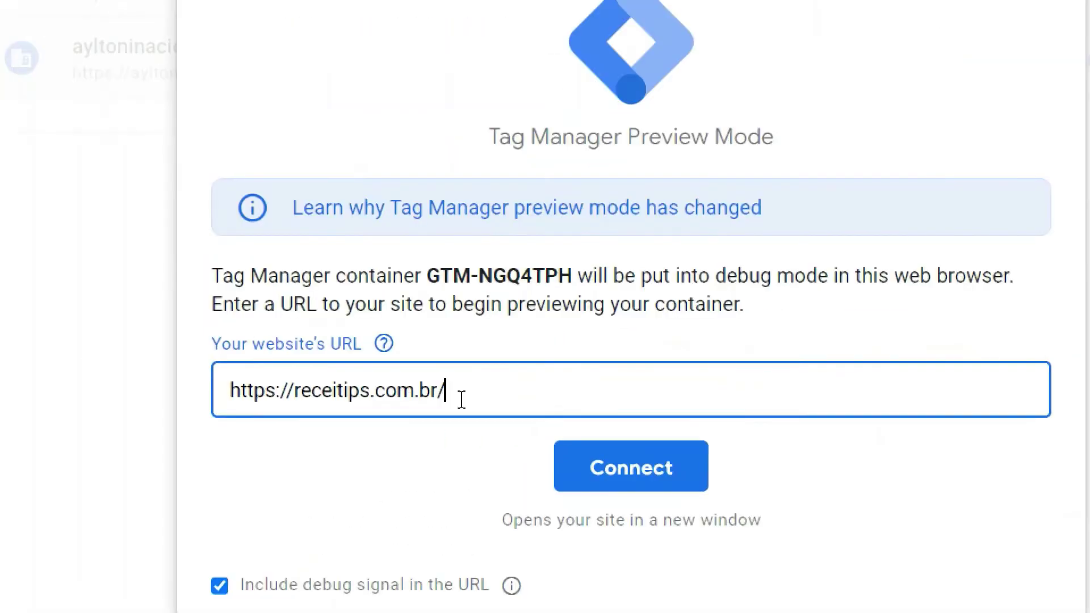
left_click(555, 437)
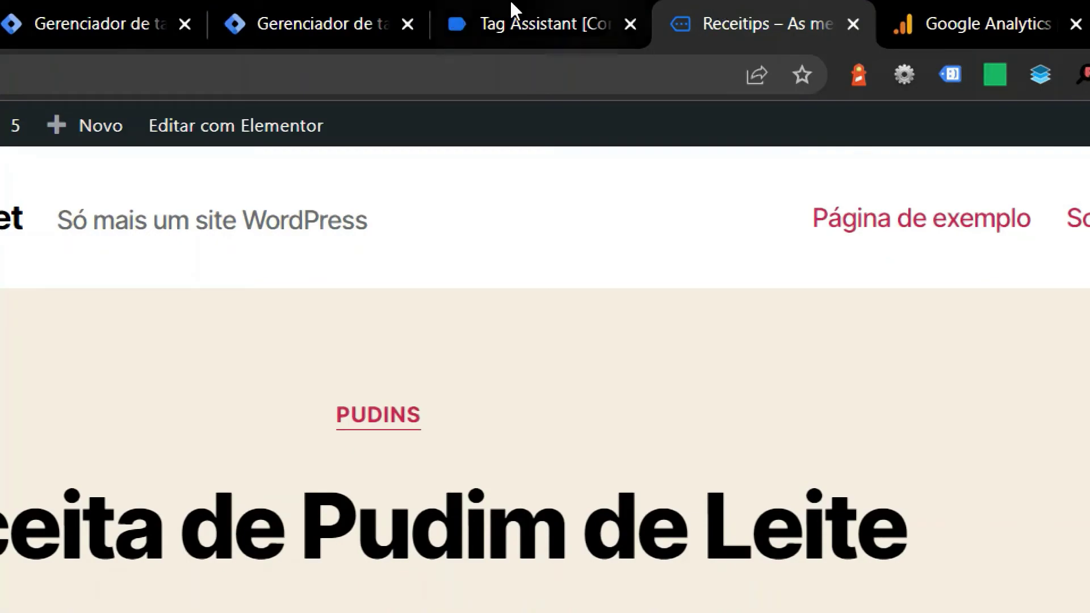
left_click(485, 2)
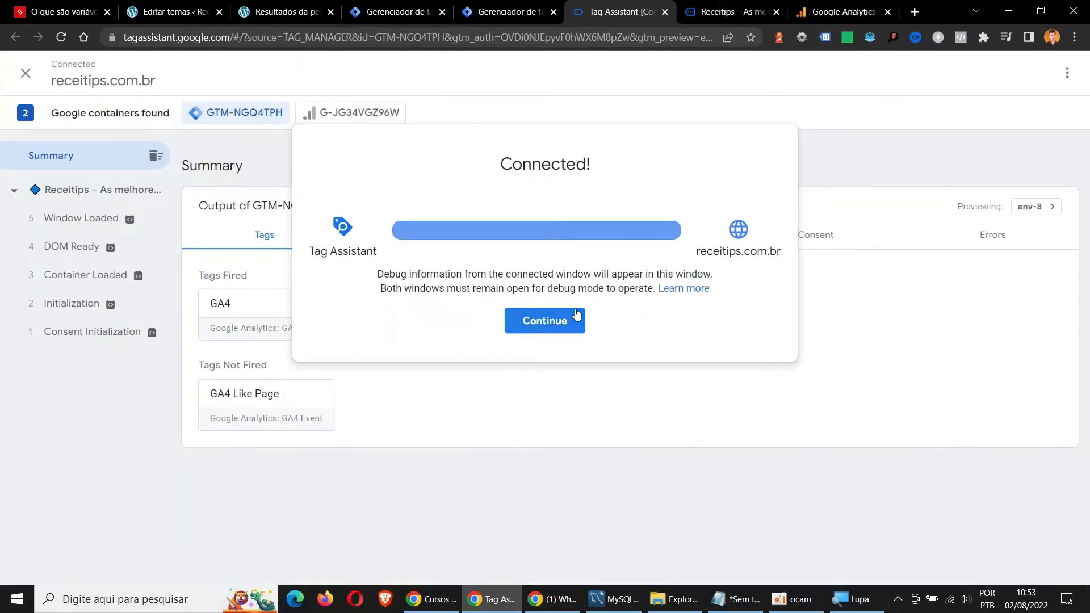
left_click(556, 319)
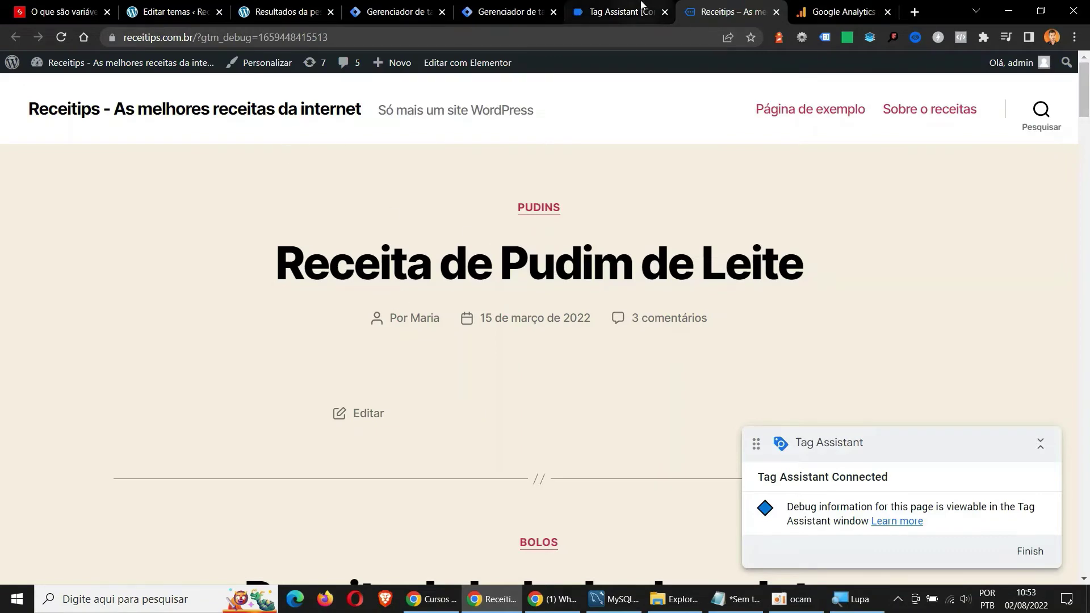
Switch to Tag Assistant and inspect the home page's Container Loaded variables, checking the Page URL and Term Esp values
scroll(188, 250, "down", 10)
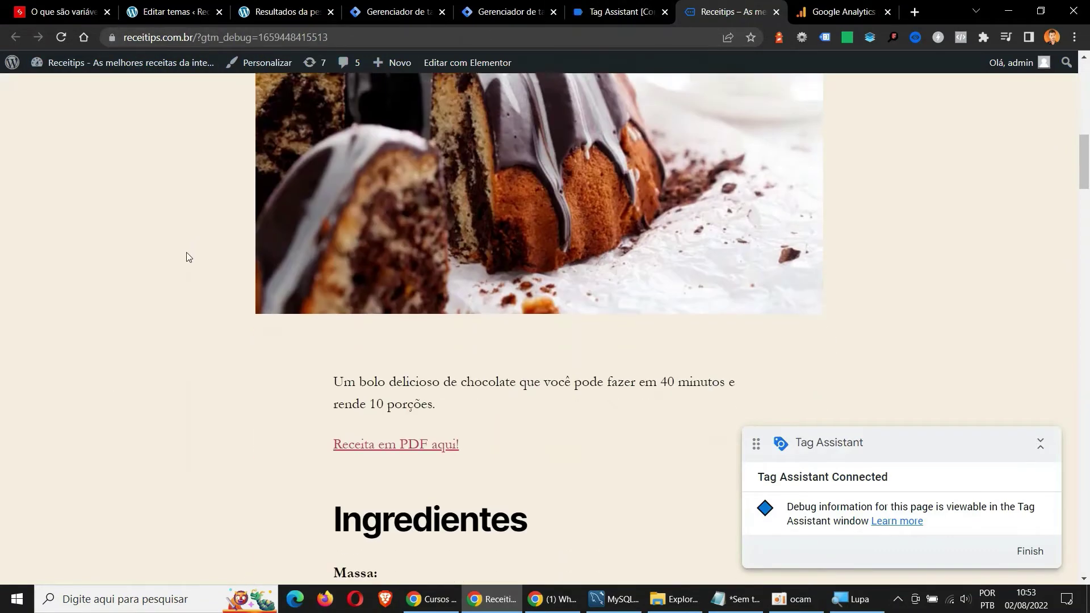
scroll(187, 253, "up", 10)
key("ctrl+shift+Tab")
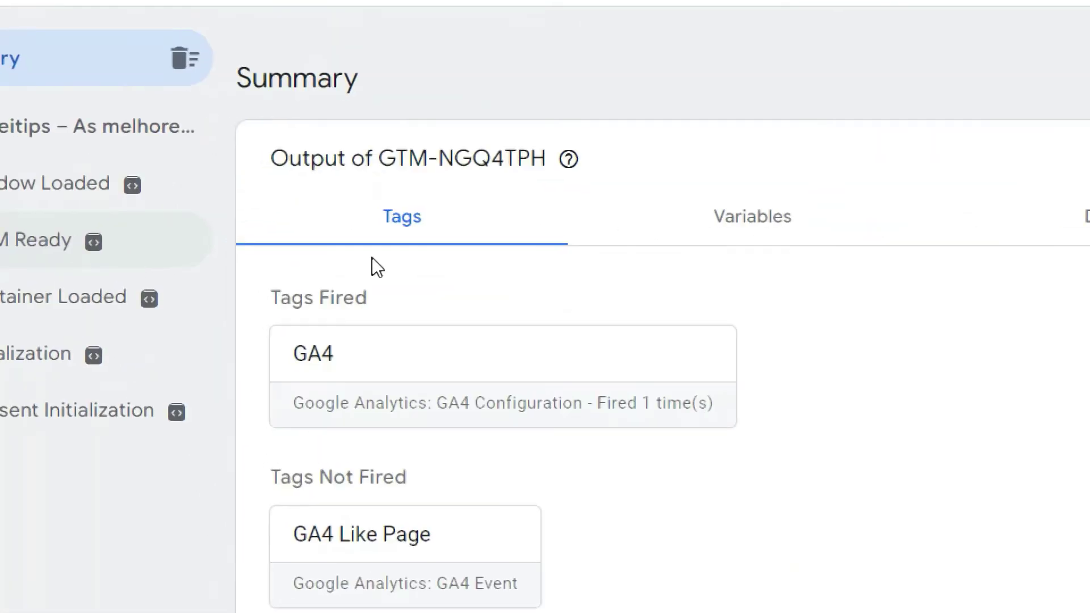
left_click(523, 231)
left_click(165, 284)
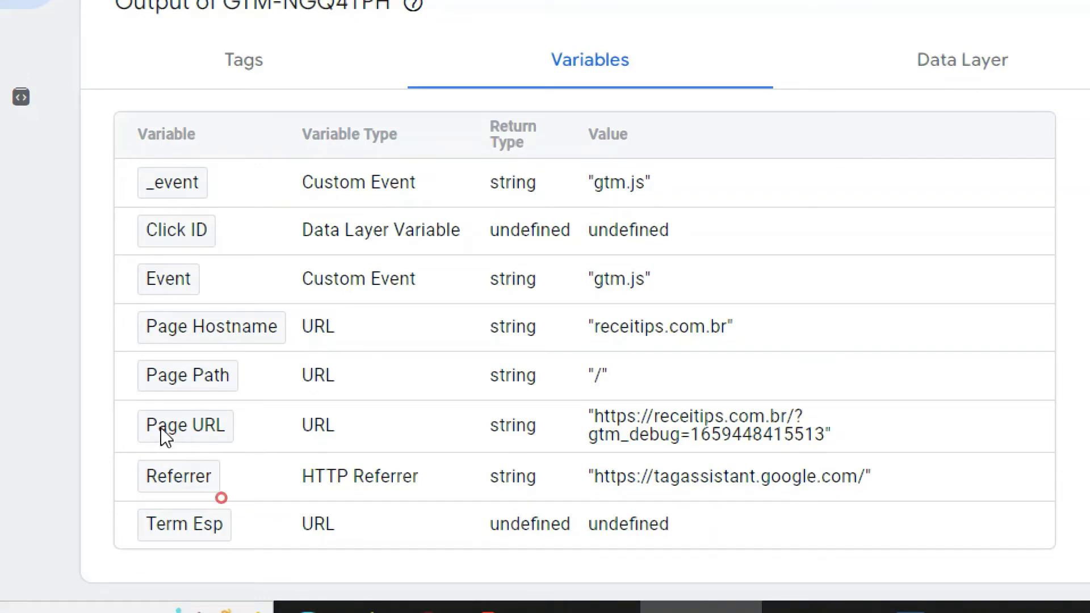
double_click(689, 418)
left_click_drag(648, 416, 643, 416)
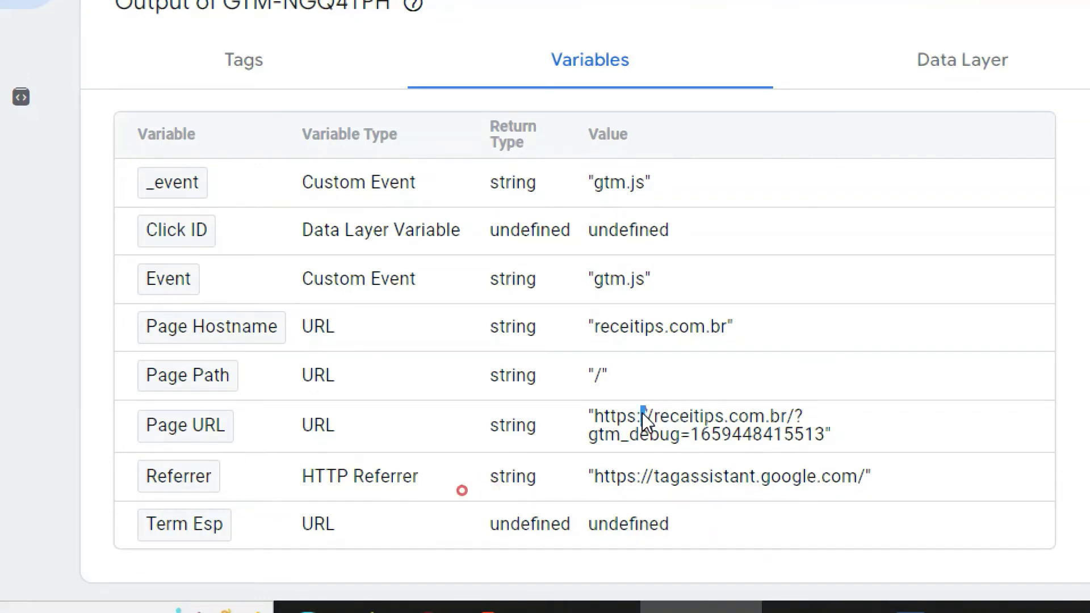
triple_click(642, 413)
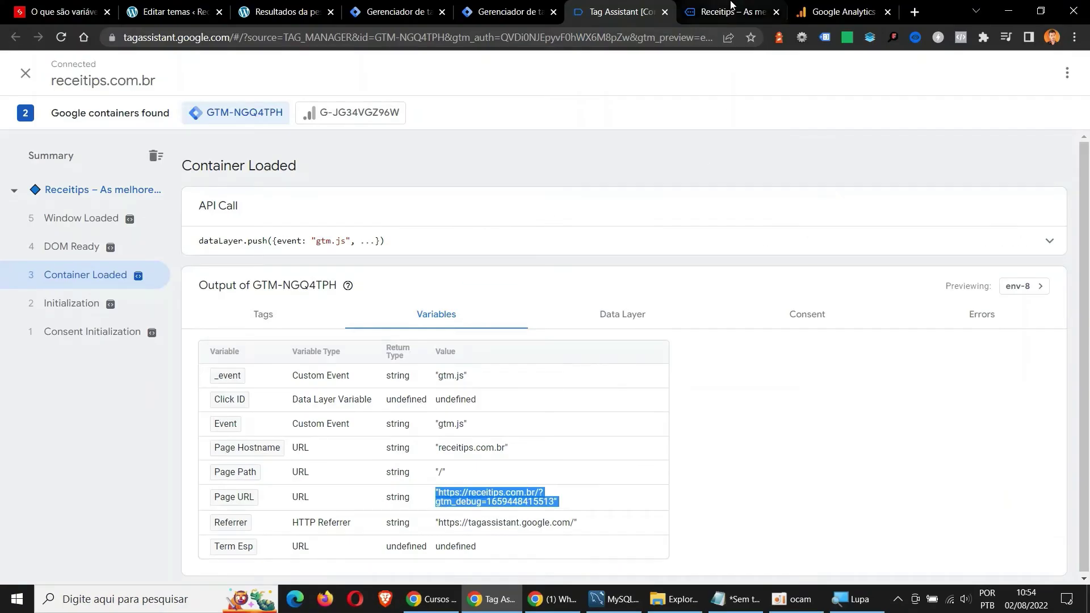
Return to the connected Receitips site and run an internal search for salgado
left_click(732, 6)
left_click(1038, 114)
left_click(229, 117)
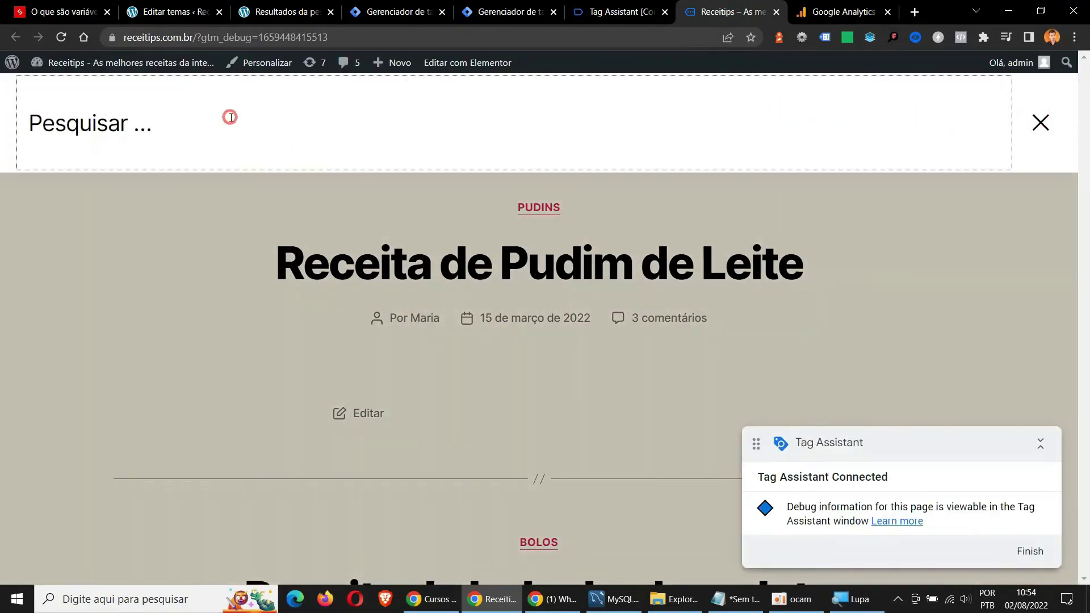
type("salgado")
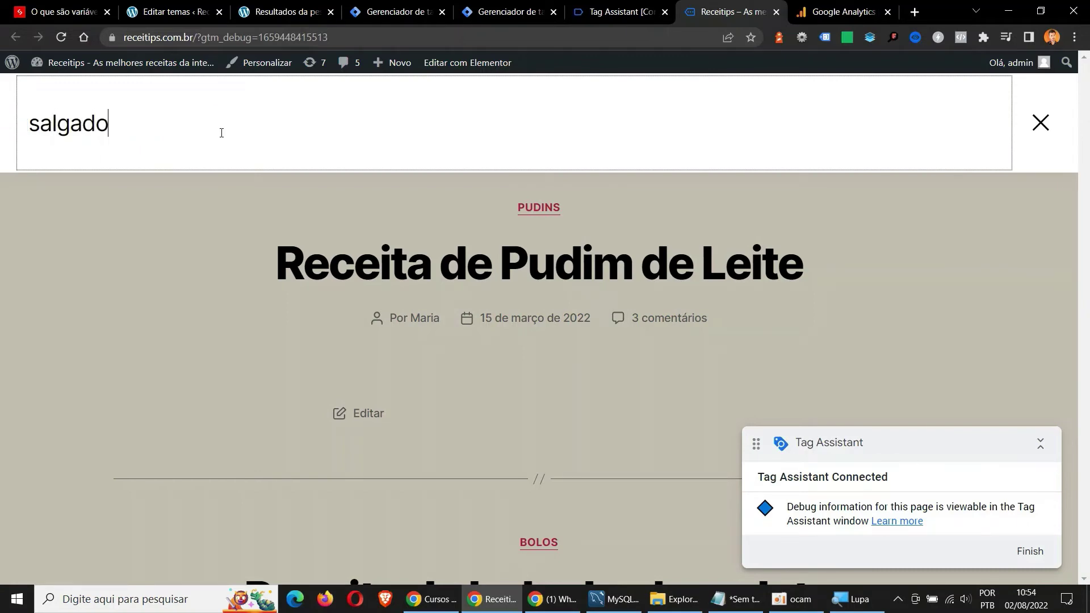
key("Return")
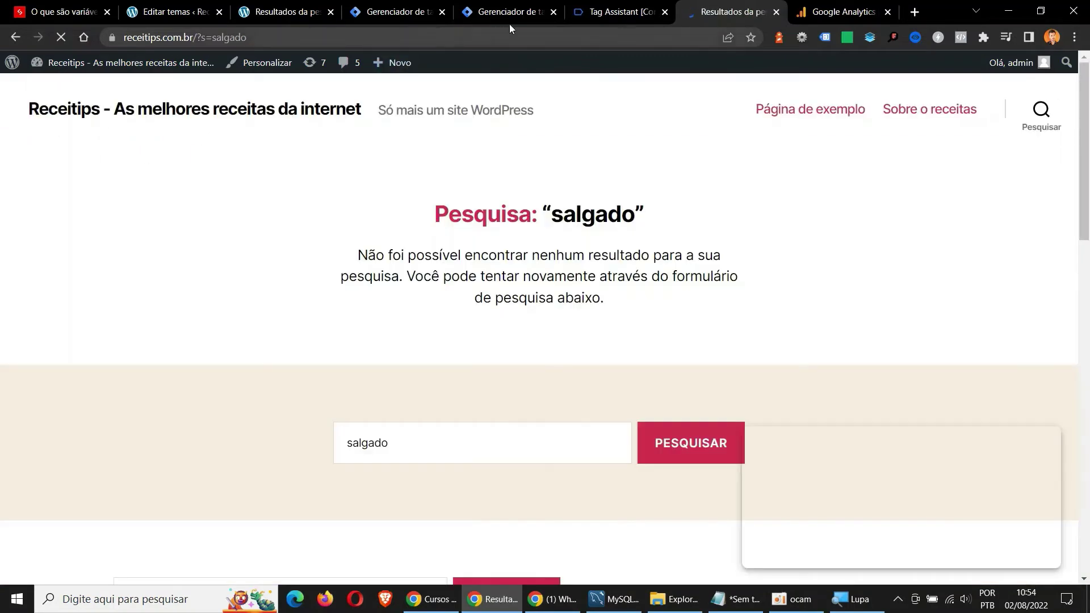
In Tag Assistant, inspect the search results page's Container Loaded variables, comparing the Page URL up to ?s and its searched term with Term Esp
left_click(618, 7)
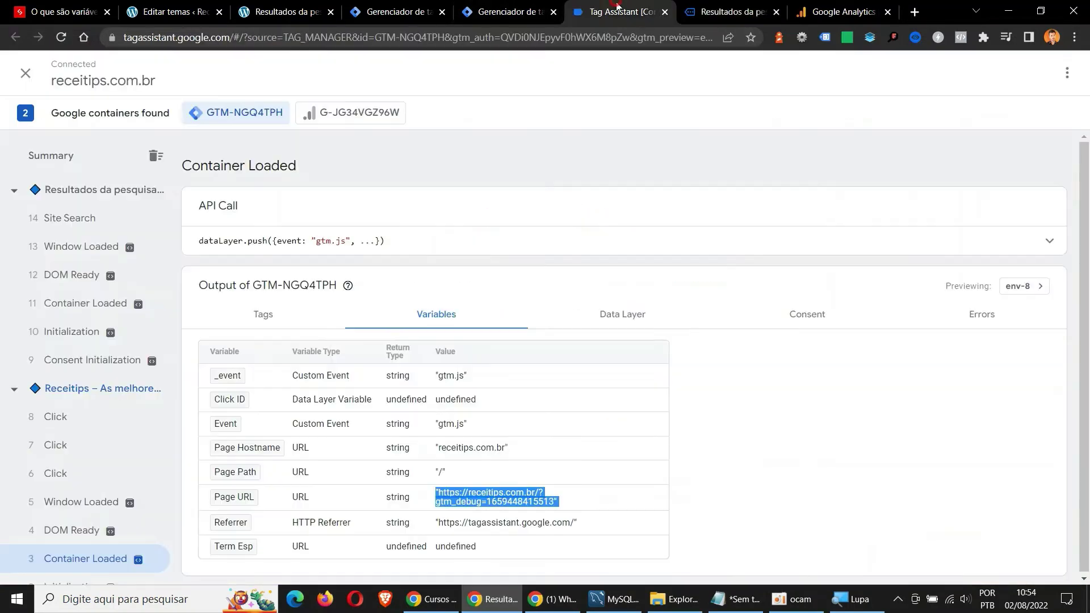
left_click(37, 306)
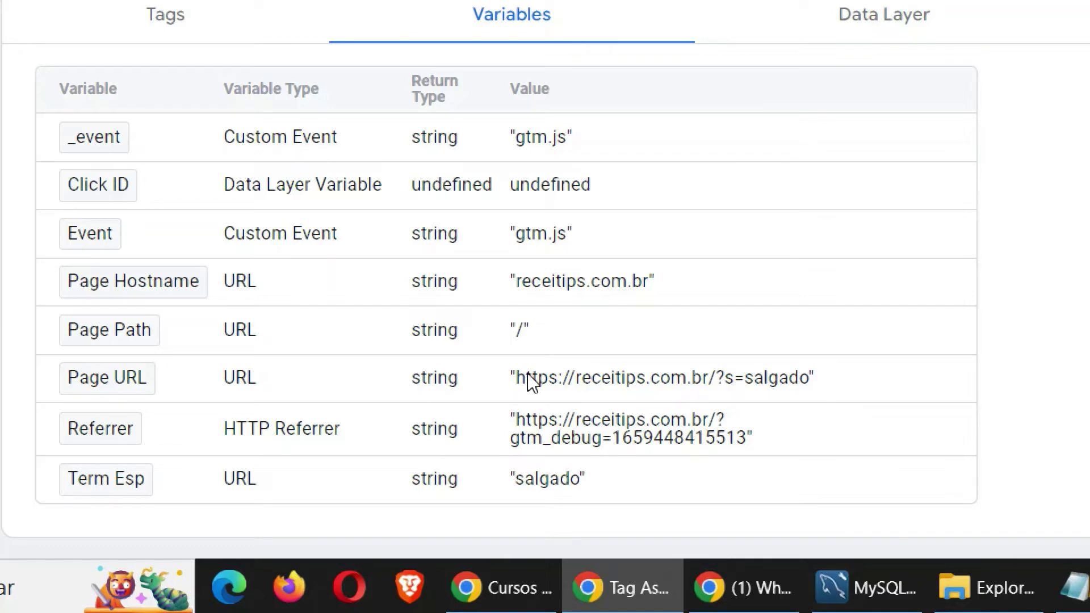
left_click_drag(516, 383, 735, 391)
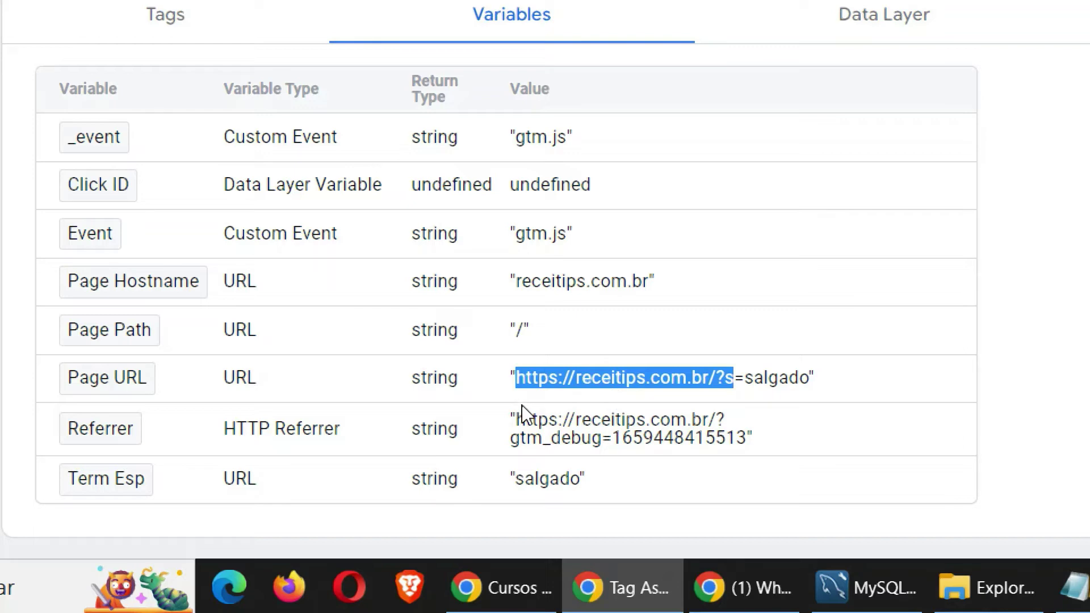
left_click_drag(747, 379, 800, 375)
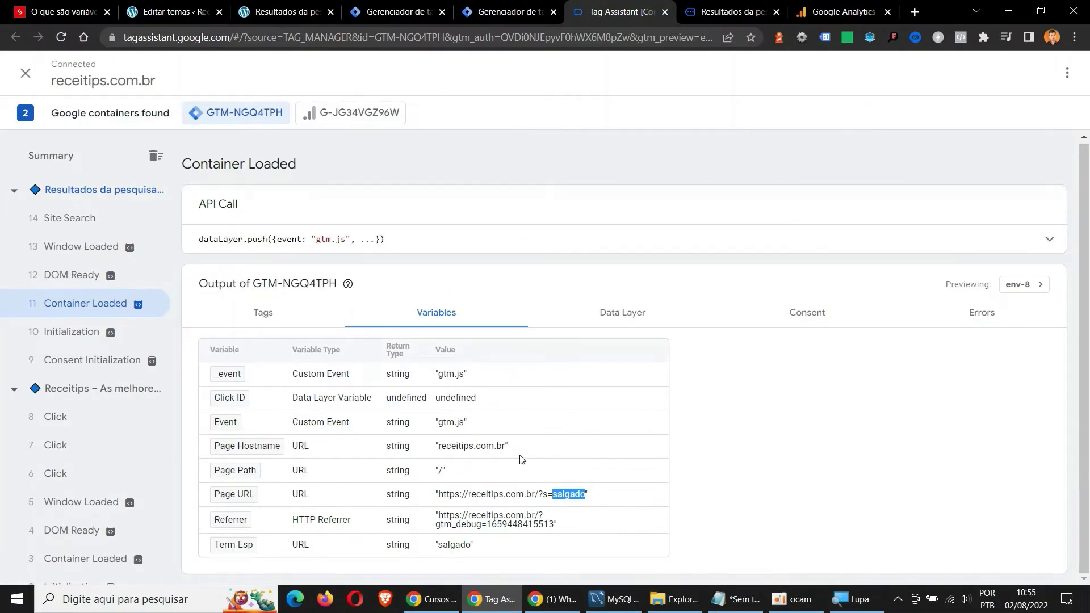
Switch to Tag Manager and create a new tag of type Google Analytics: evento do GA4
left_click(492, 7)
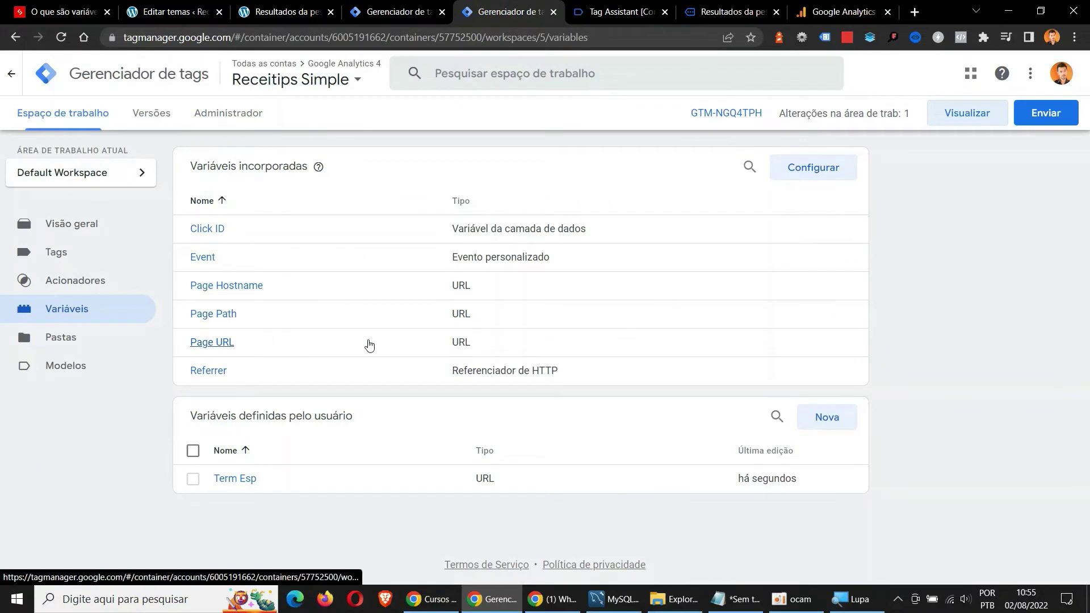
left_click(57, 254)
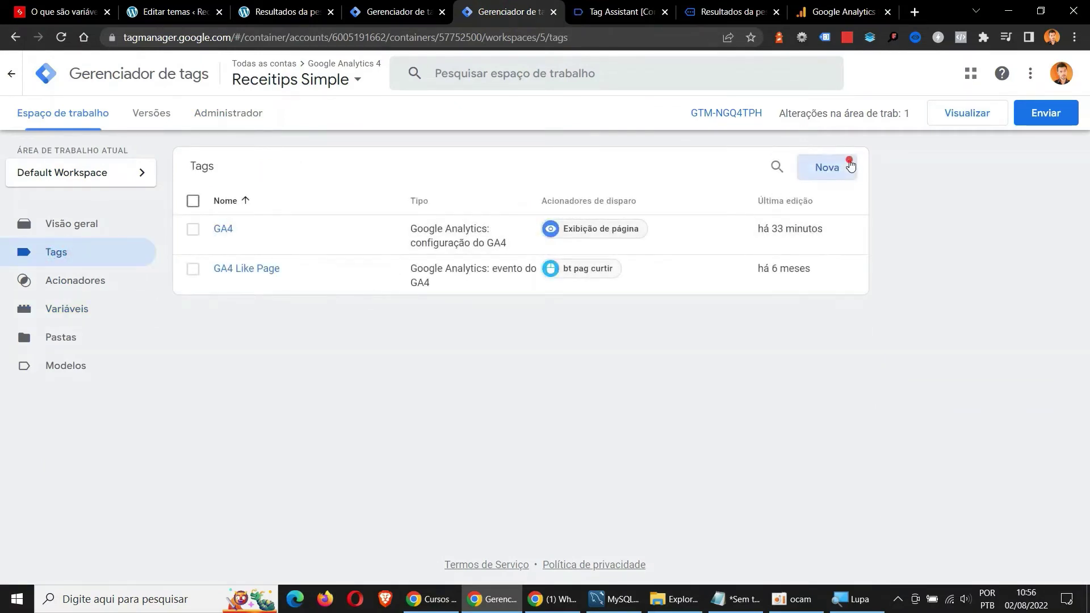
left_click(850, 165)
left_click(751, 180)
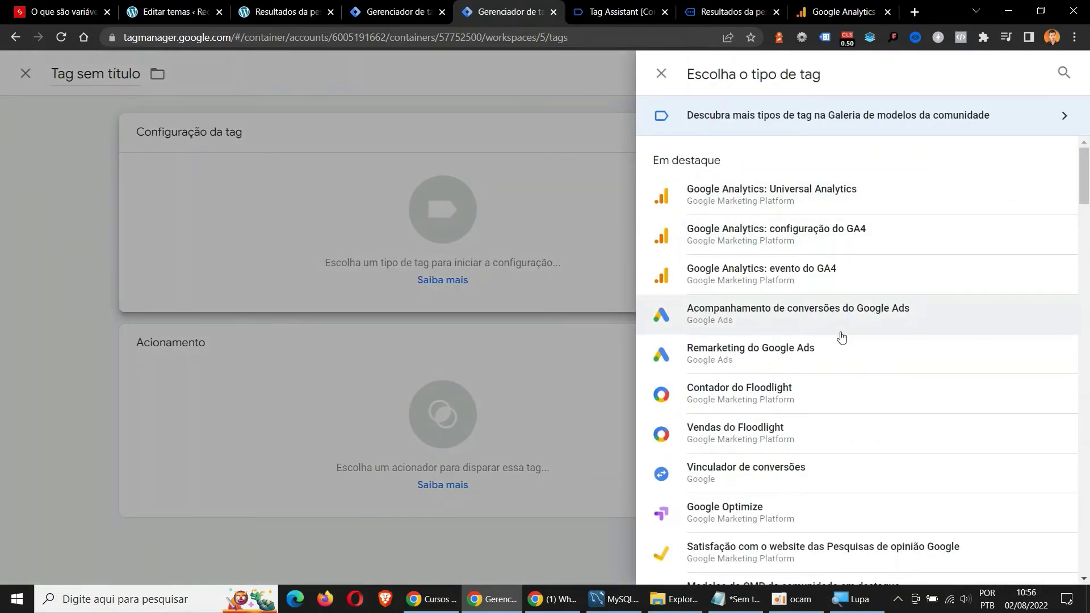
left_click(829, 278)
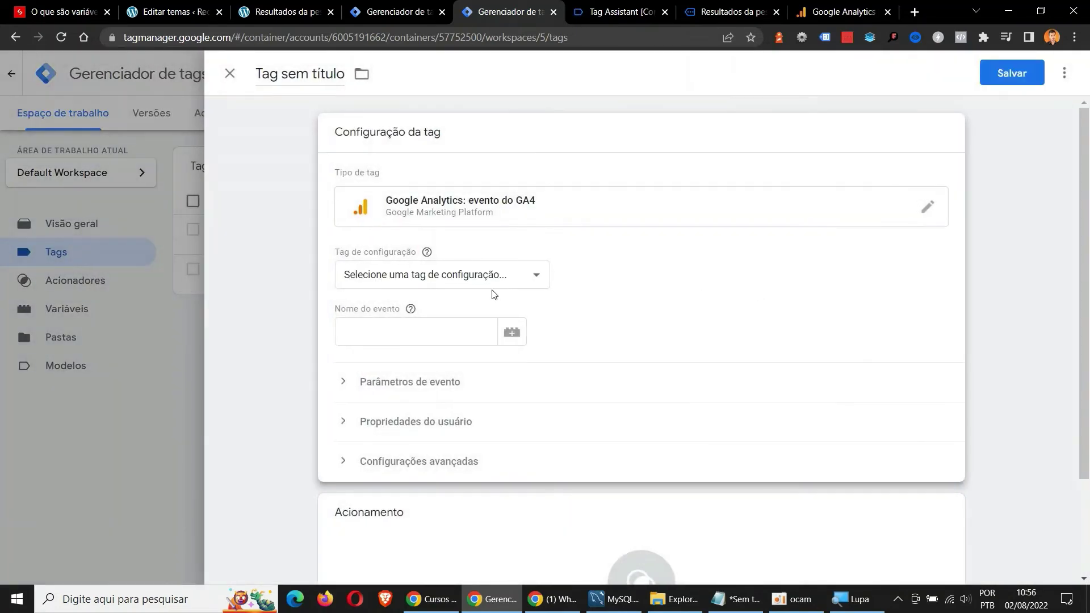
Copy view_search_results_esp from the Notepad notes as the tag's event name and choose GA4 as its configuration tag
left_click(736, 599)
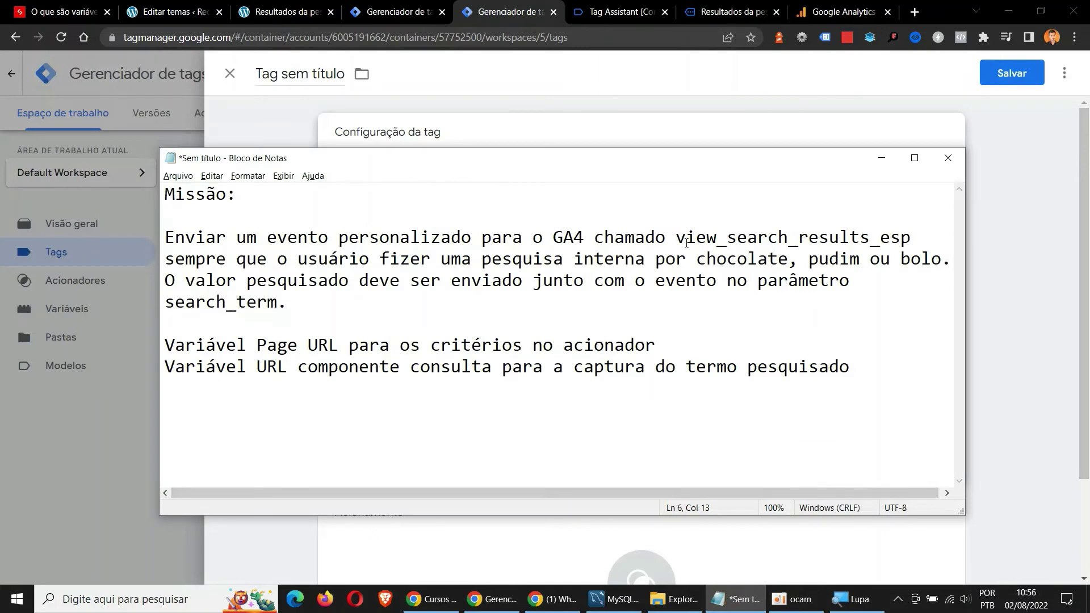
left_click_drag(675, 238, 909, 239)
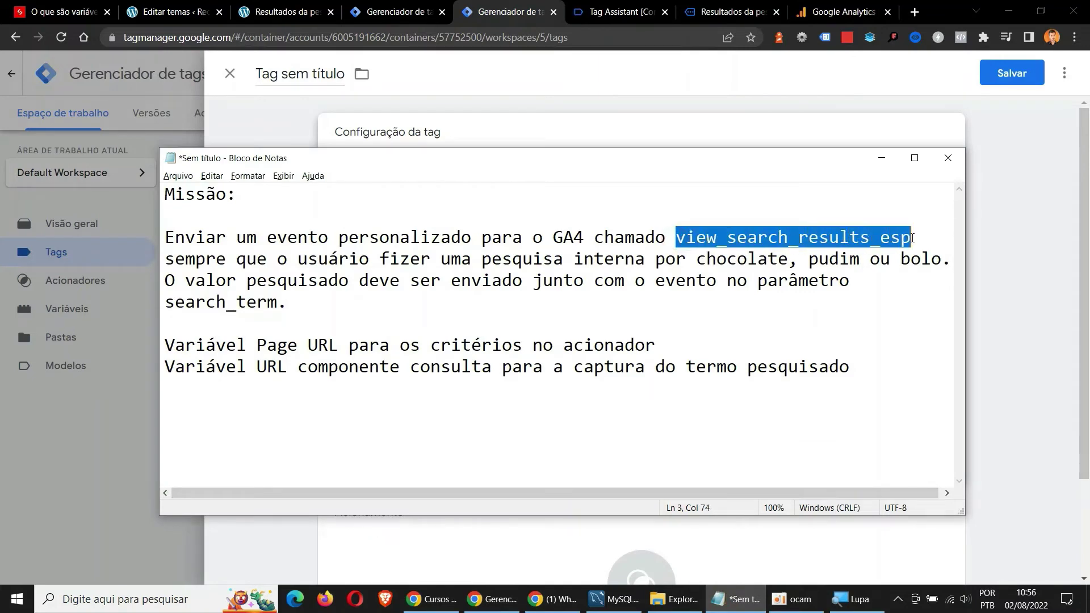
key("ctrl+c")
left_click(882, 158)
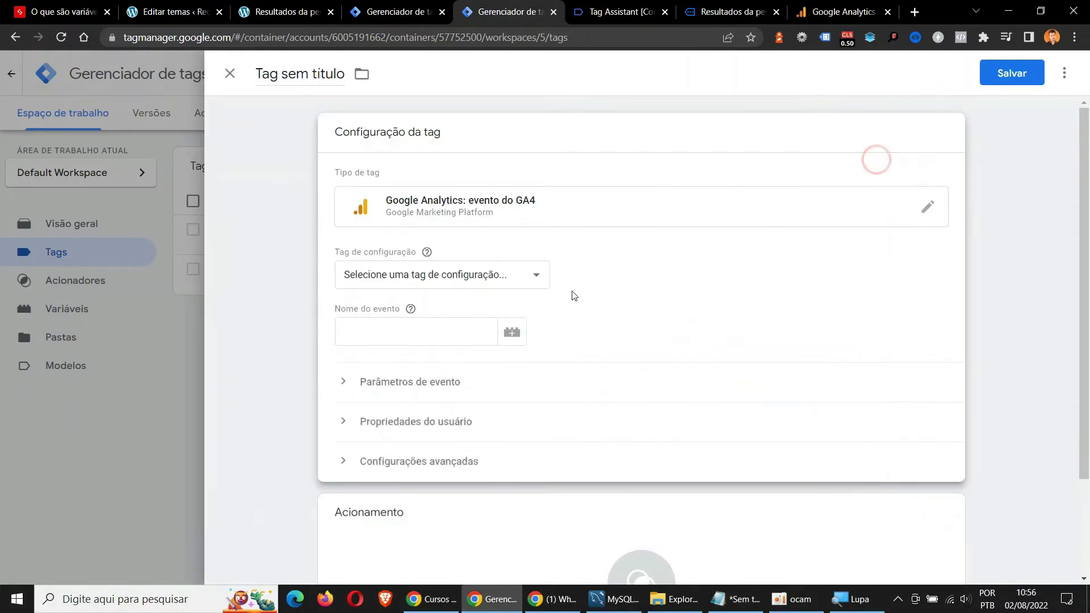
left_click(411, 333)
key("ctrl+v")
left_click(425, 277)
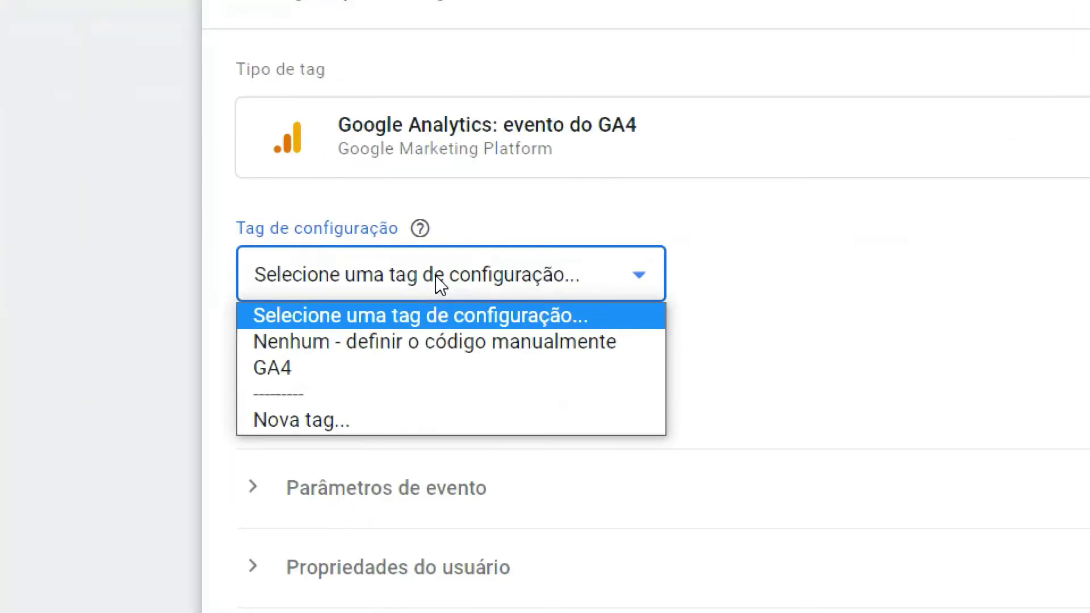
left_click(282, 376)
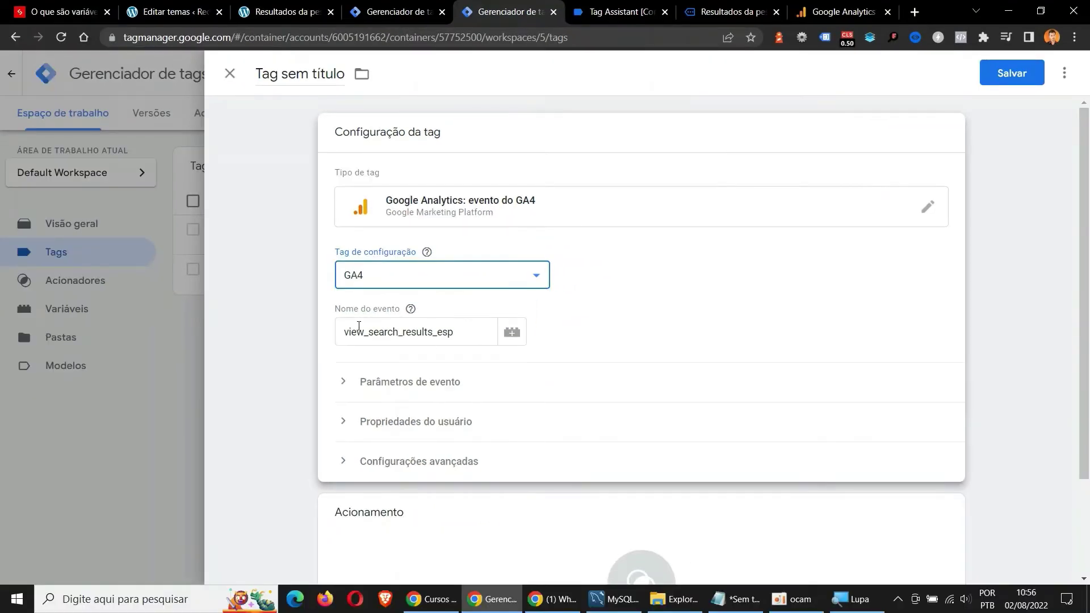
Create a new Exibição de página trigger for the tag, firing only on Algumas exibições de página
scroll(755, 408, "down", 3)
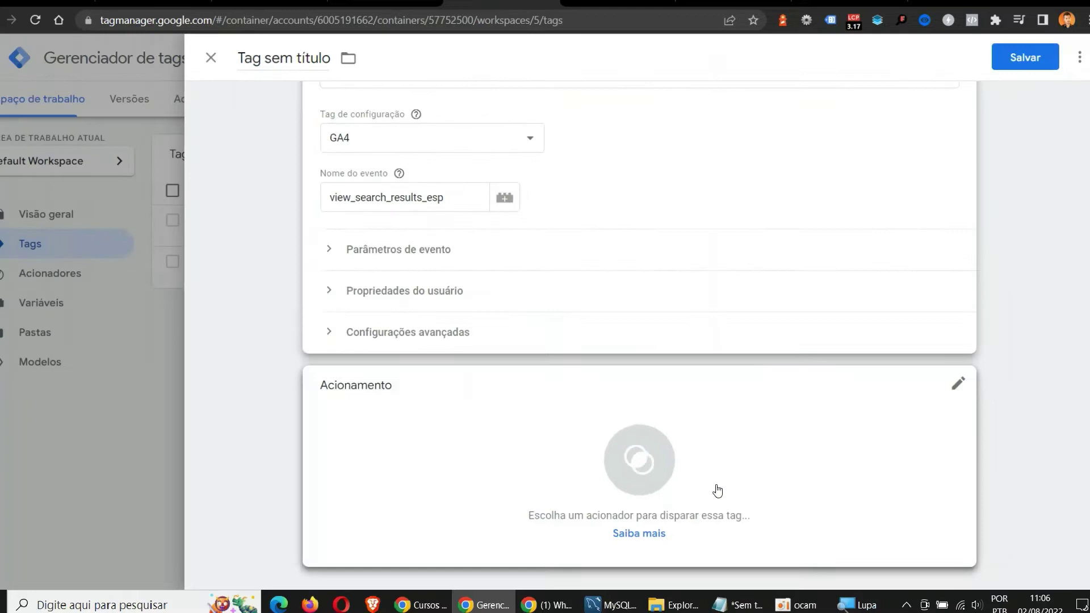
left_click(718, 497)
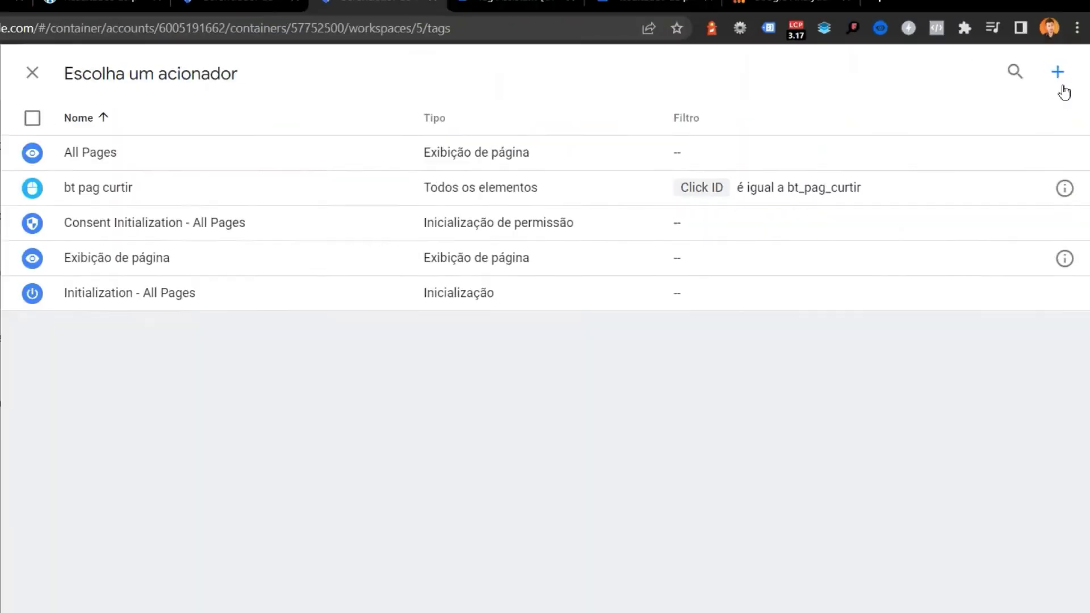
left_click(1059, 76)
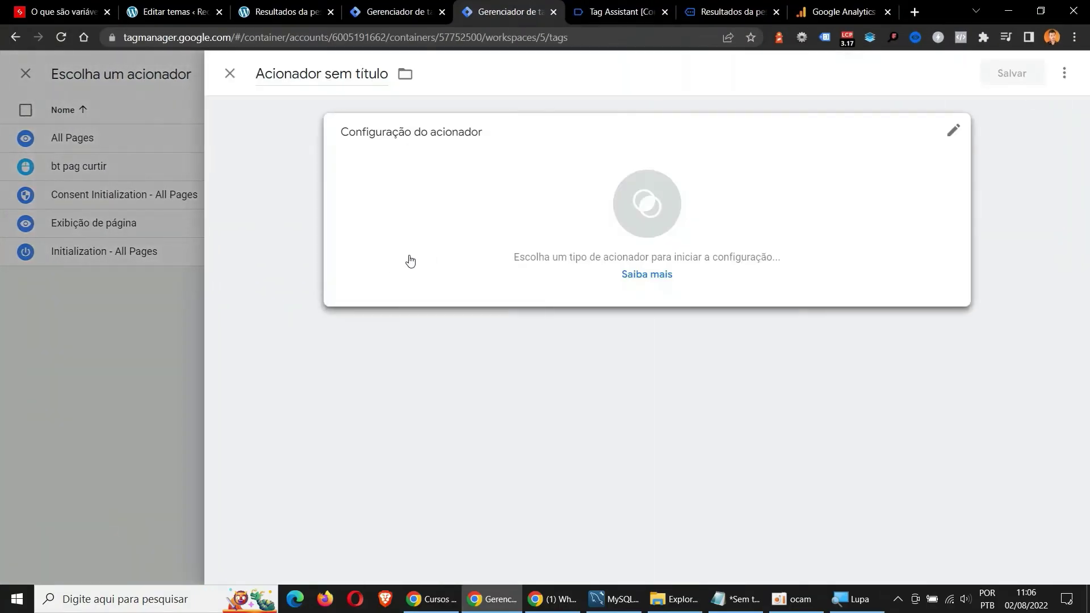
left_click(621, 202)
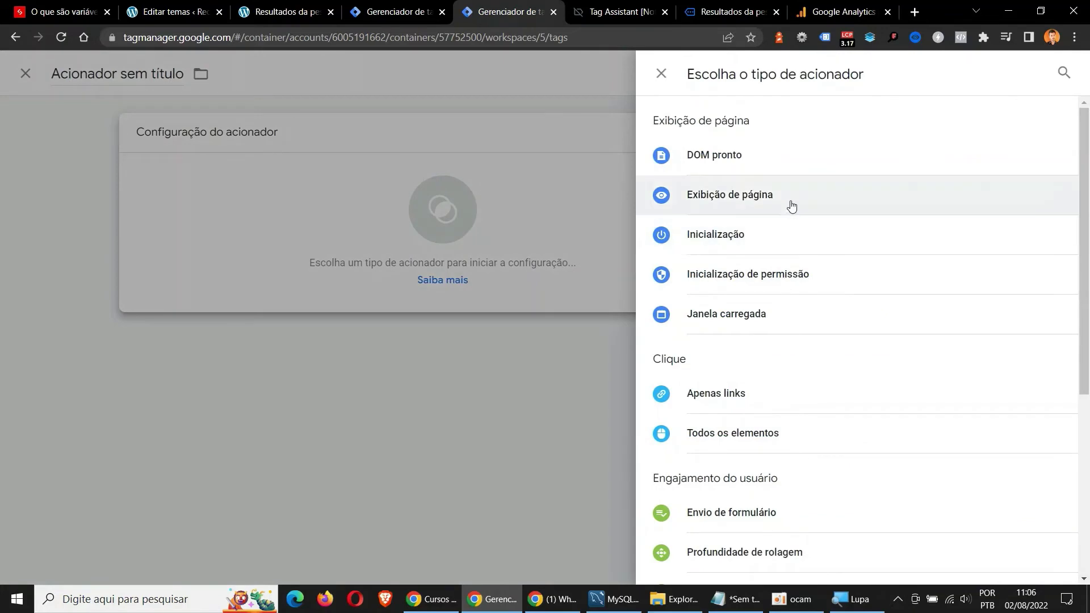
left_click(791, 203)
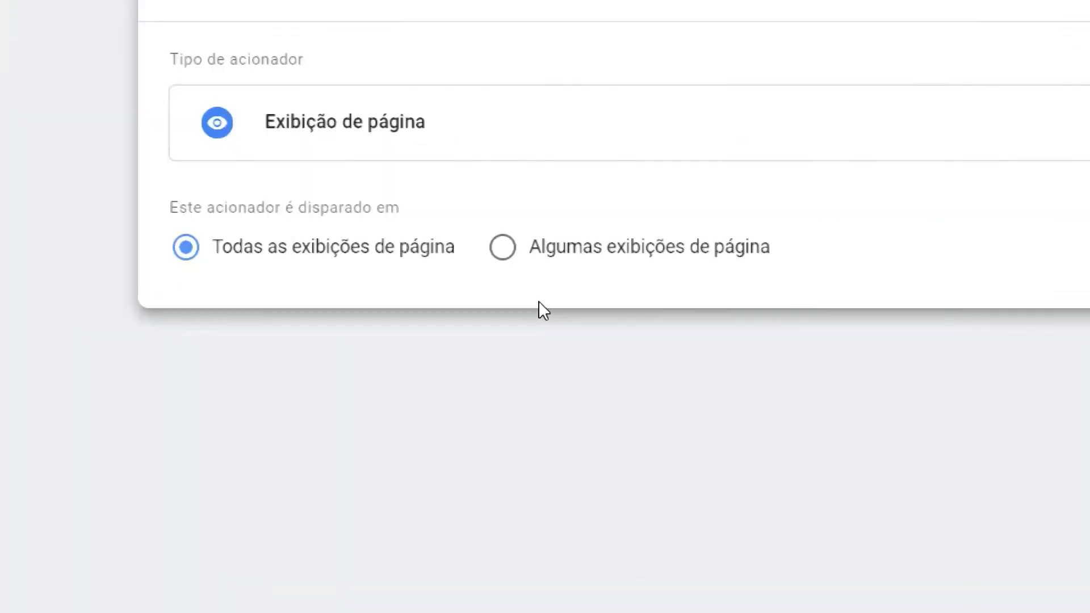
left_click(519, 273)
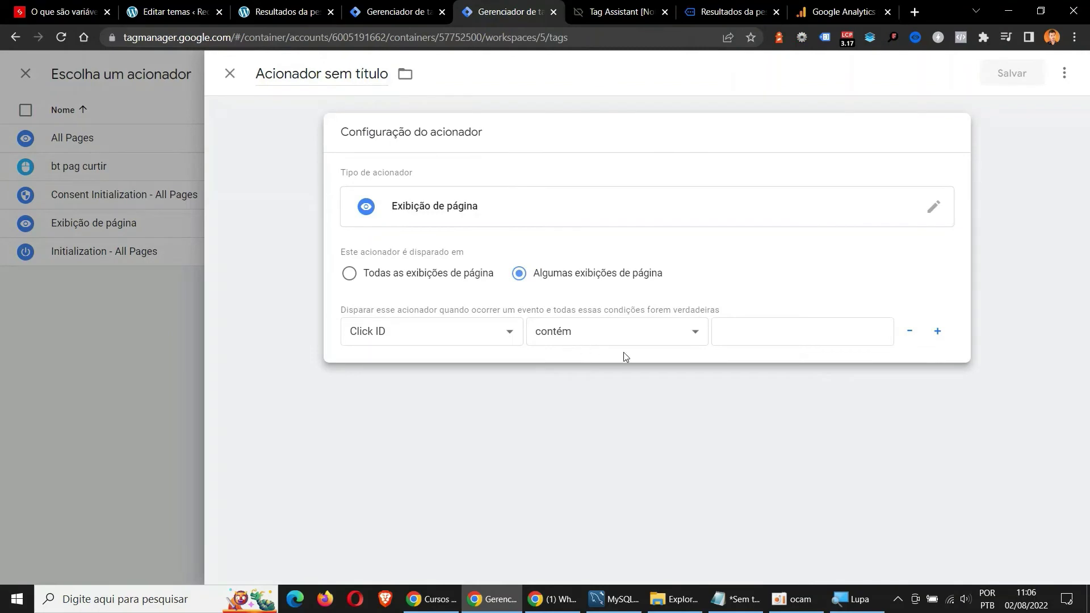
left_click(471, 333)
left_click(413, 390)
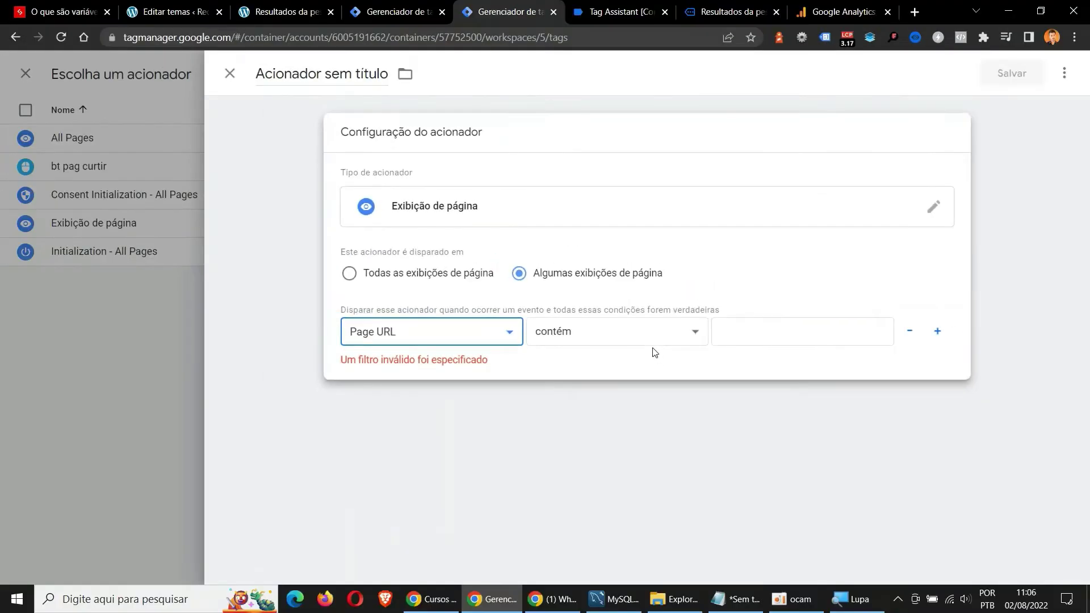
left_click(781, 332)
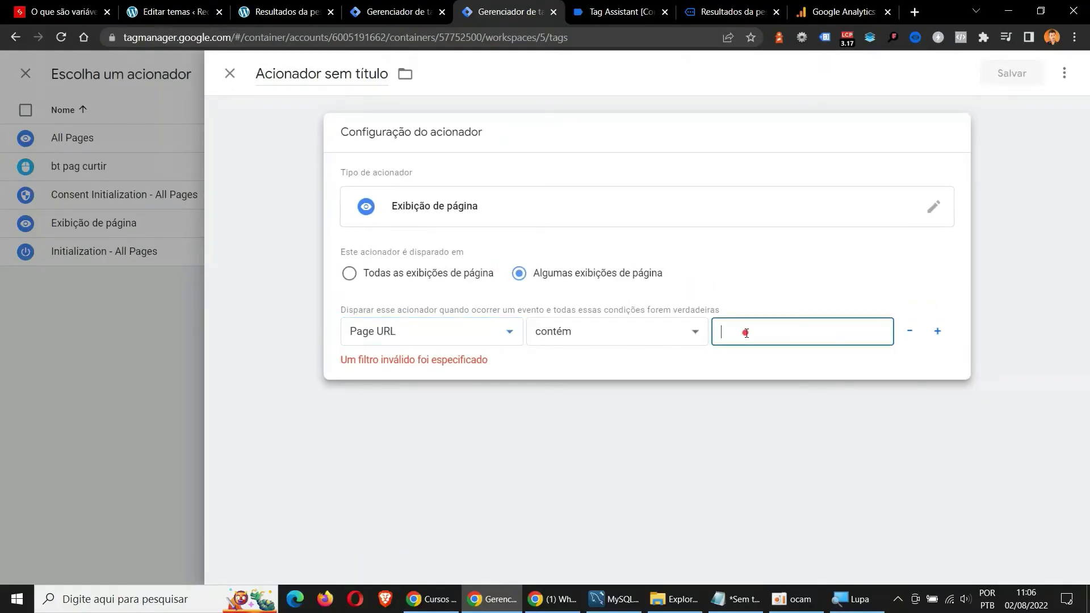
key("ctrl+v")
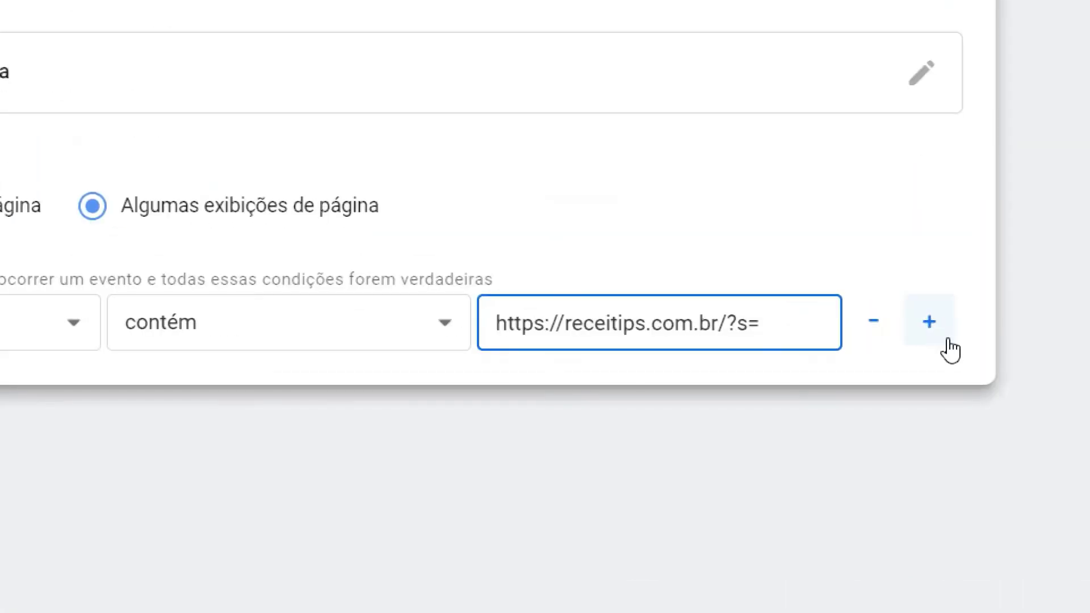
Add a second trigger condition requiring Term Esp to satisfy corresponde a RegEx with the pattern chocolate|pudim|bolo
left_click(943, 337)
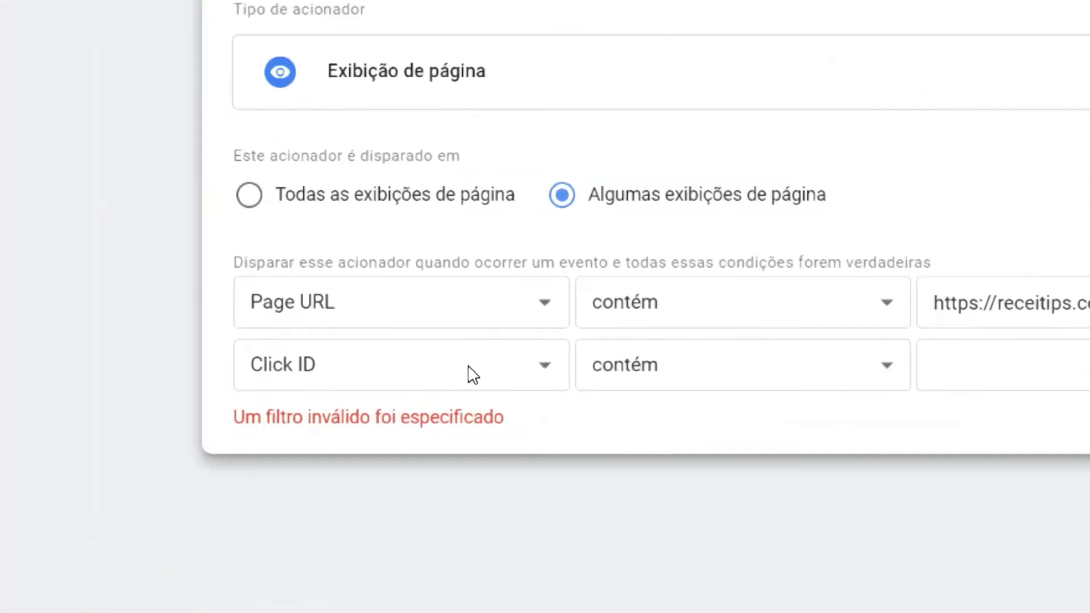
left_click(5, 391)
scroll(445, 568, "down", 1)
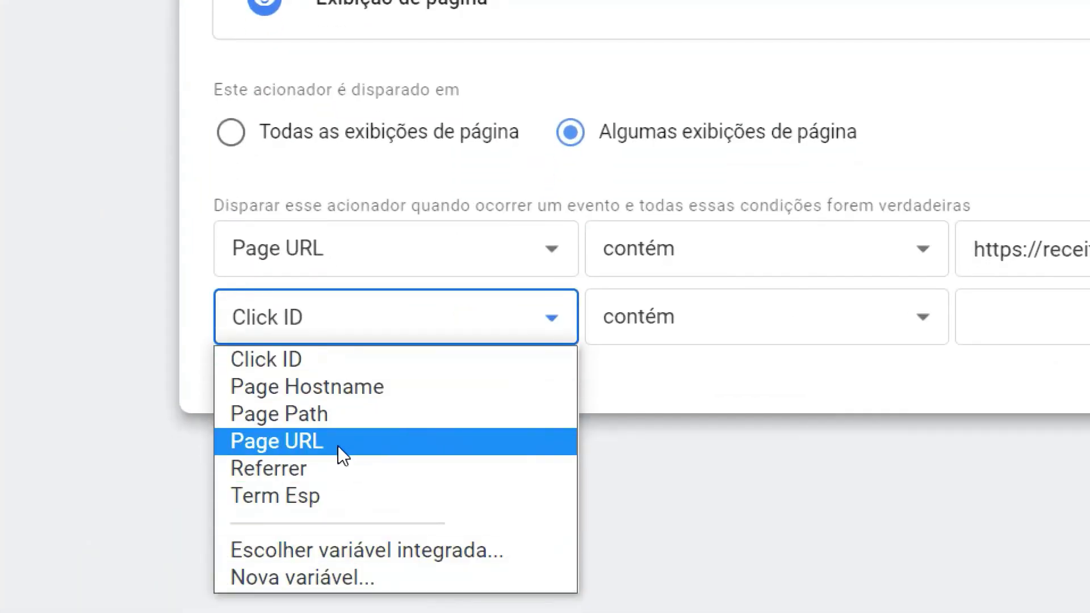
left_click(325, 498)
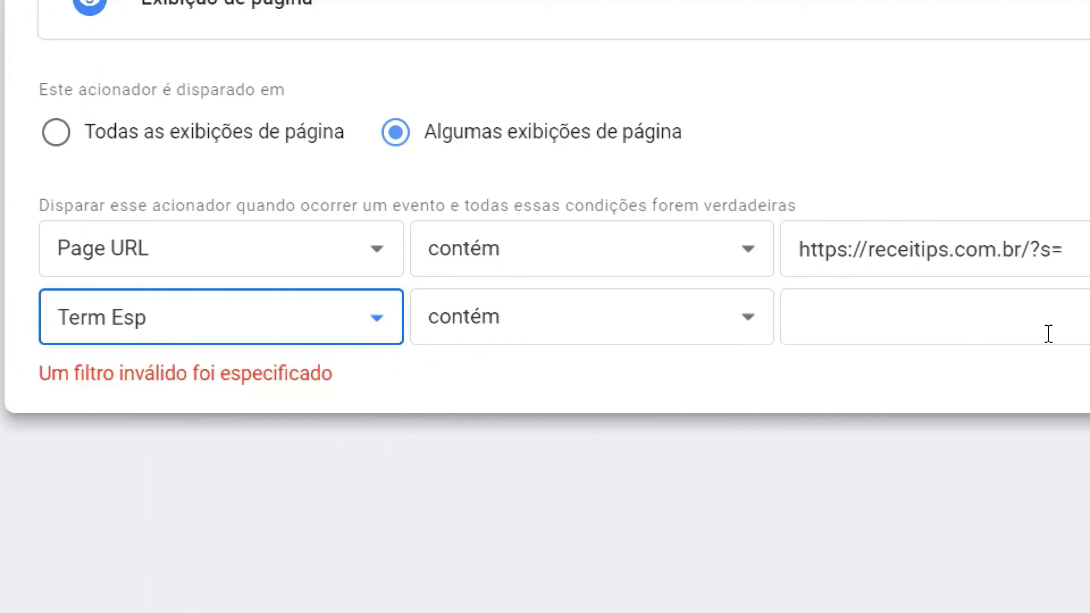
left_click(554, 339)
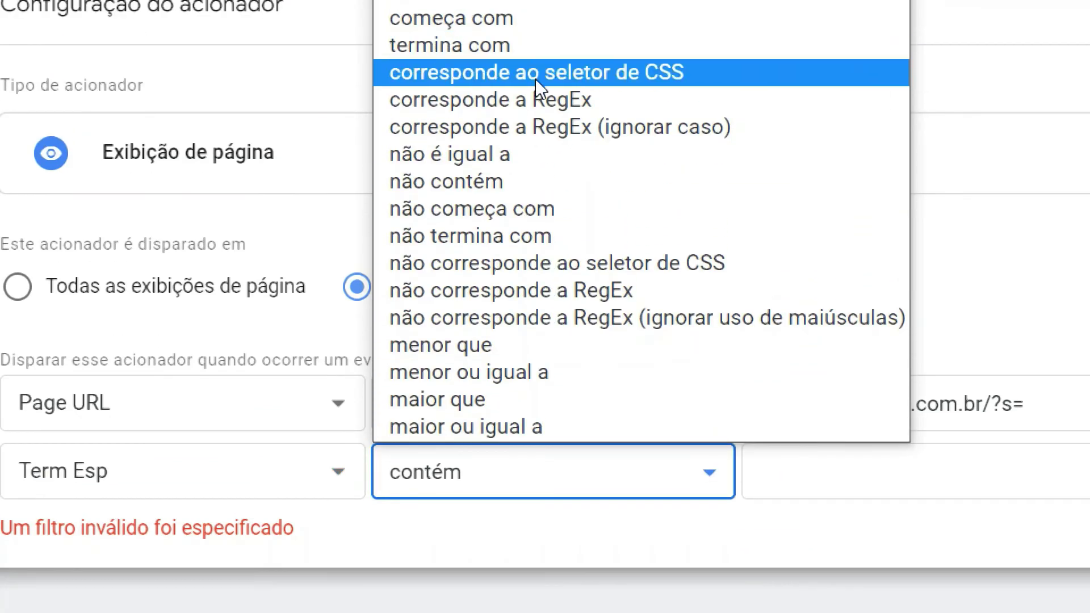
left_click(536, 97)
left_click(855, 472)
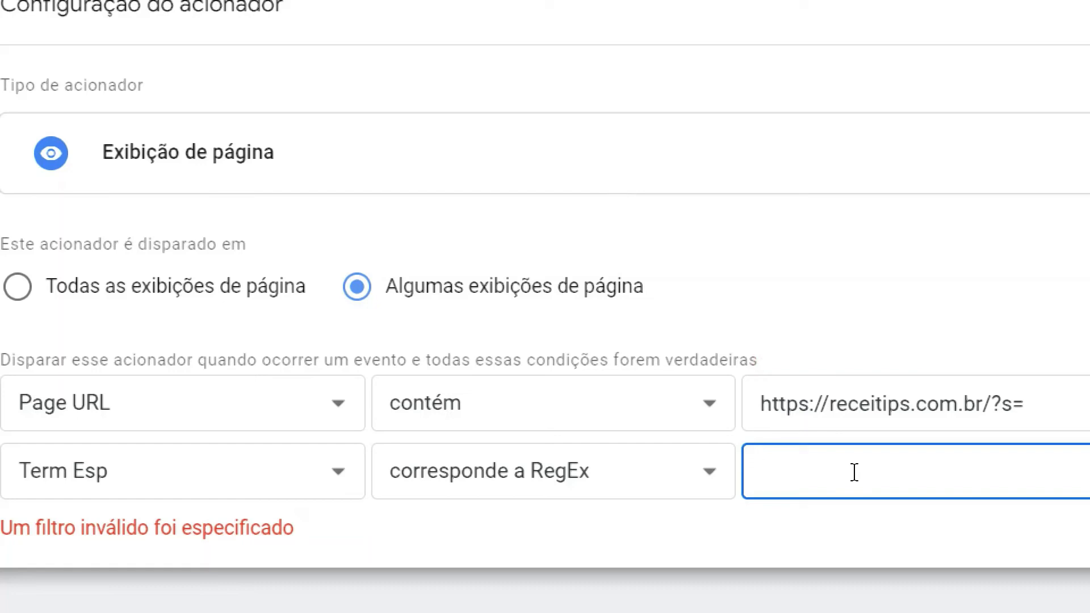
type("cho")
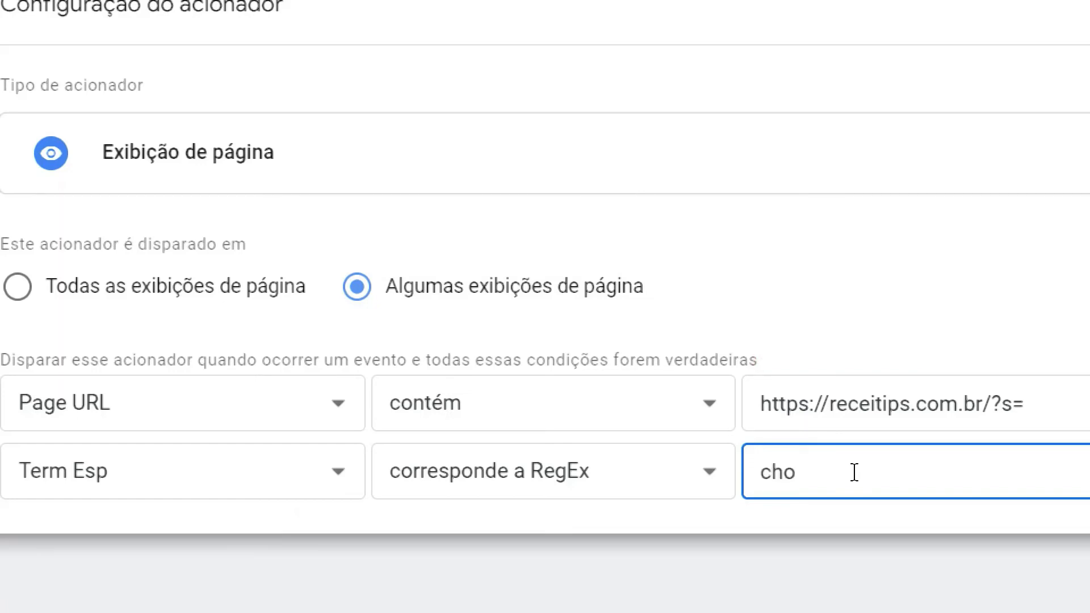
type("colate")
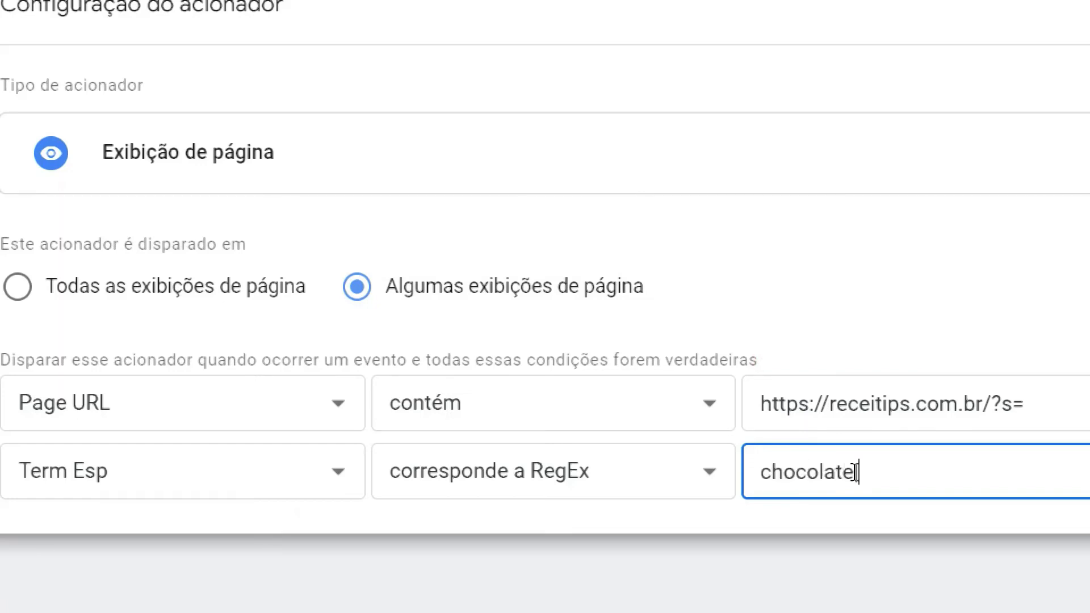
type("|pudim|bolo")
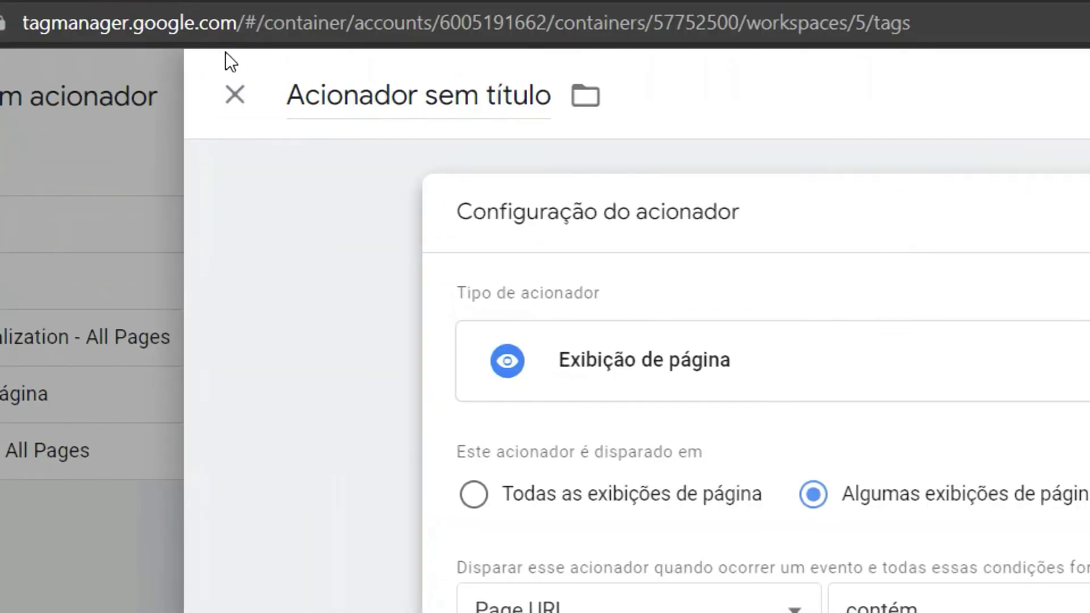
Name the trigger Exibição VSR Esp and save it to the tag
left_click(394, 99)
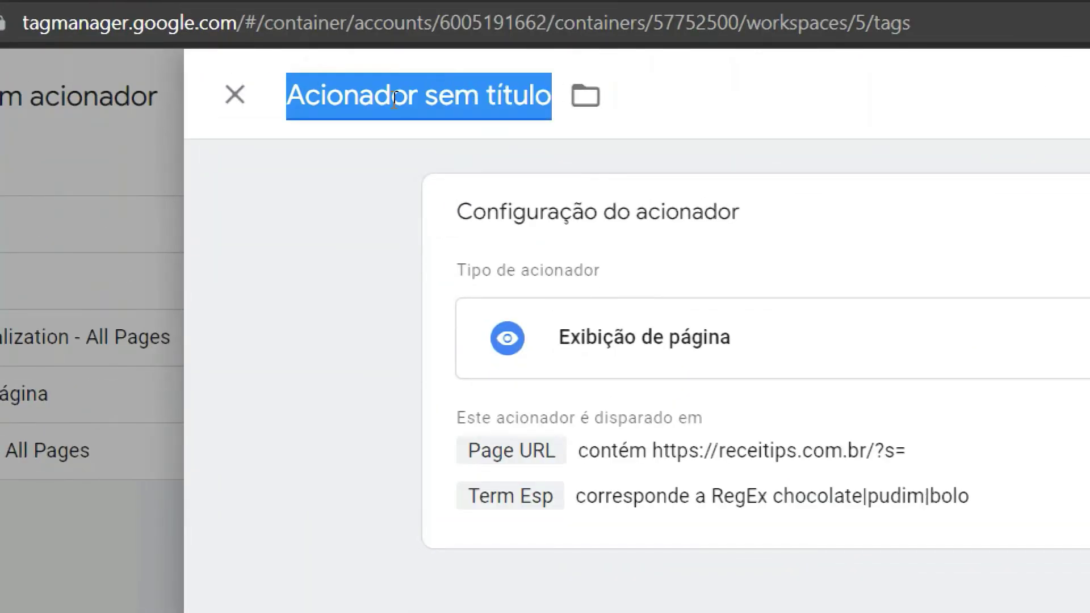
type("Exibição")
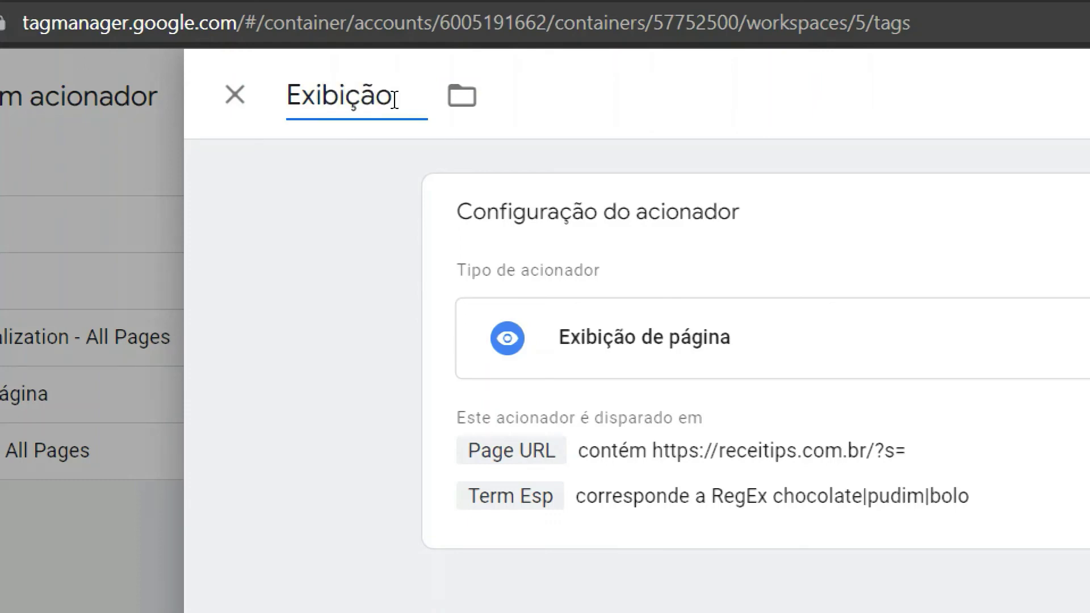
type(" VSR Es")
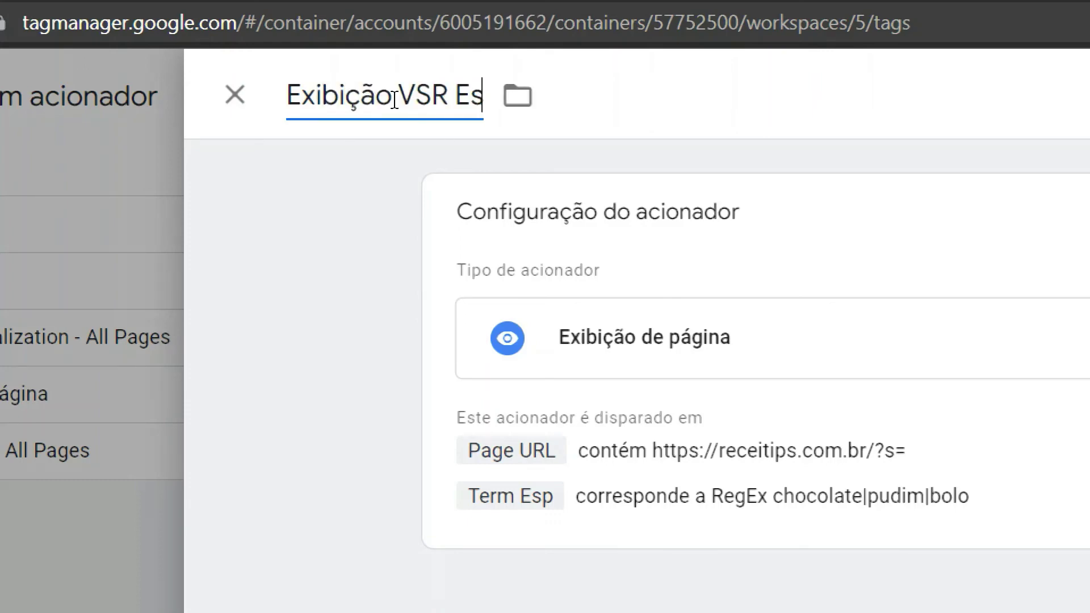
type("p")
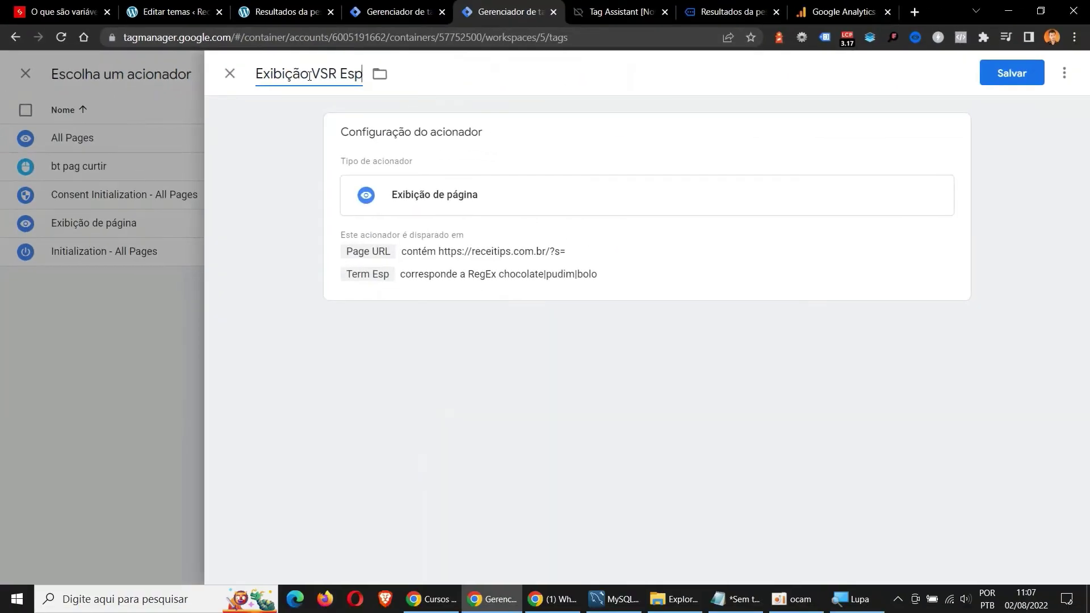
left_click(1010, 72)
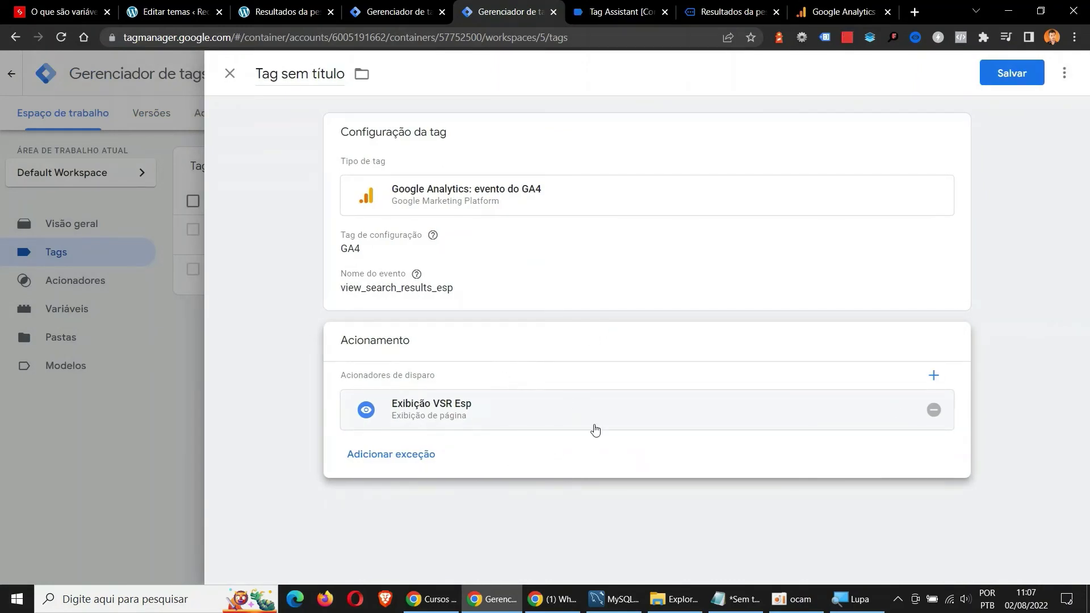
Check the parameter name in the Notepad notes, then add the event parameter search_term to the tag with the value {{Term Esp}}
left_click(737, 599)
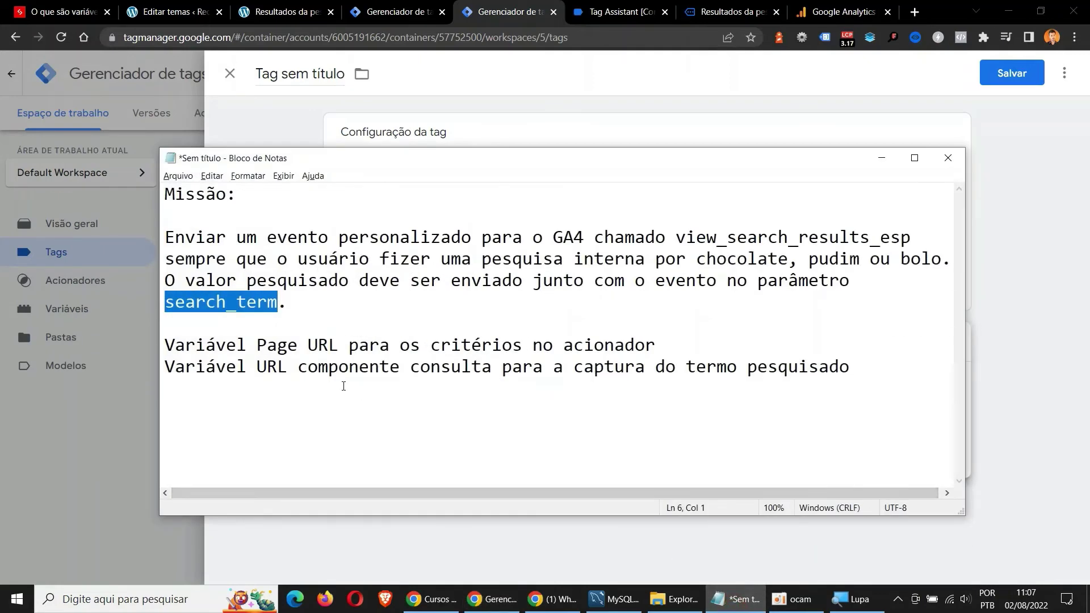
left_click(592, 247)
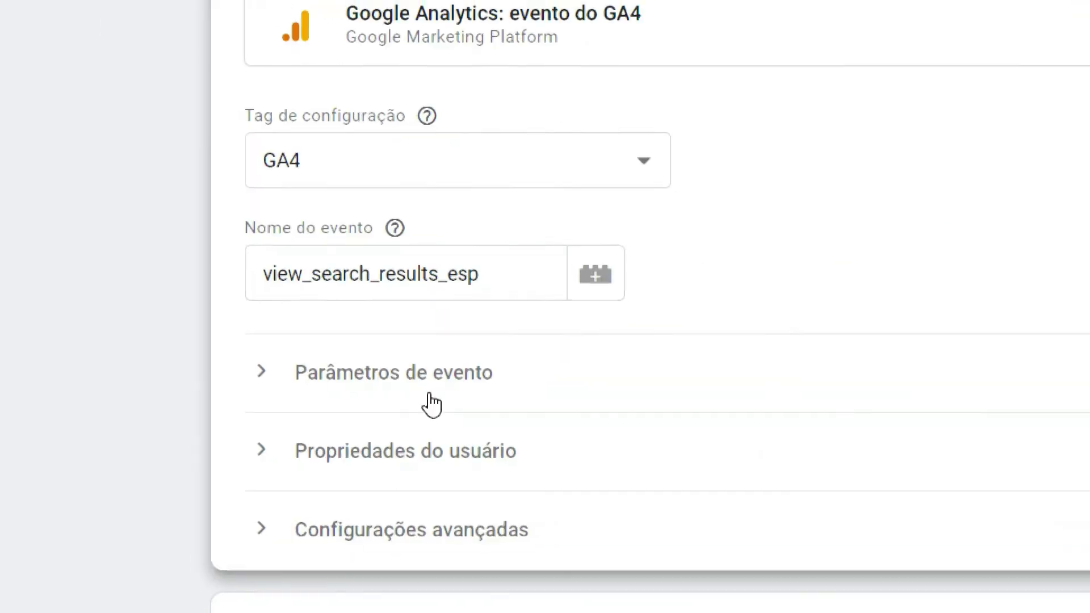
left_click(427, 395)
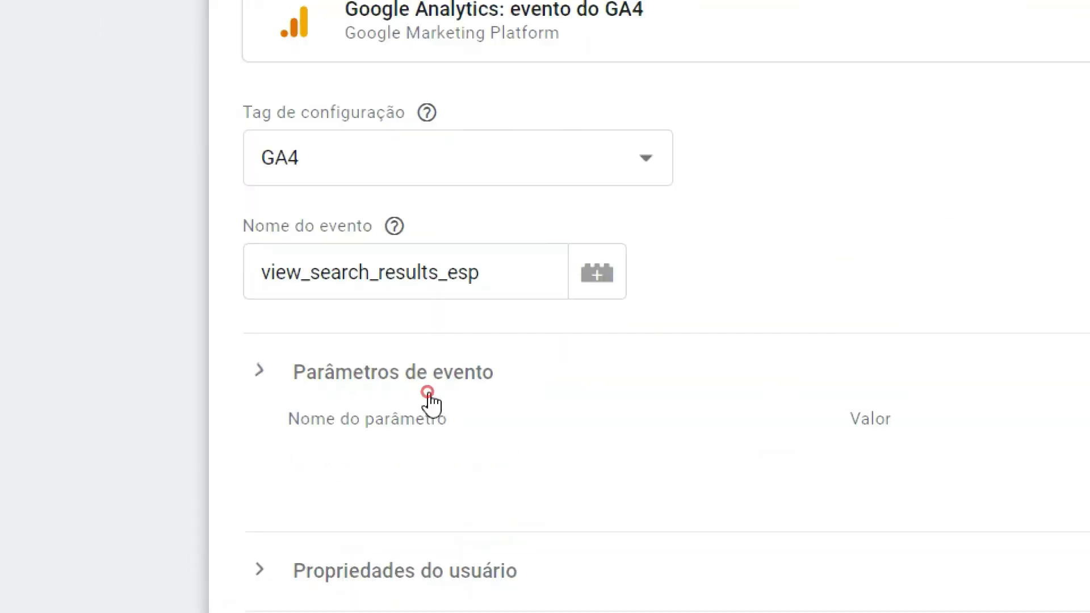
left_click(423, 418)
left_click(441, 478)
type("search_term")
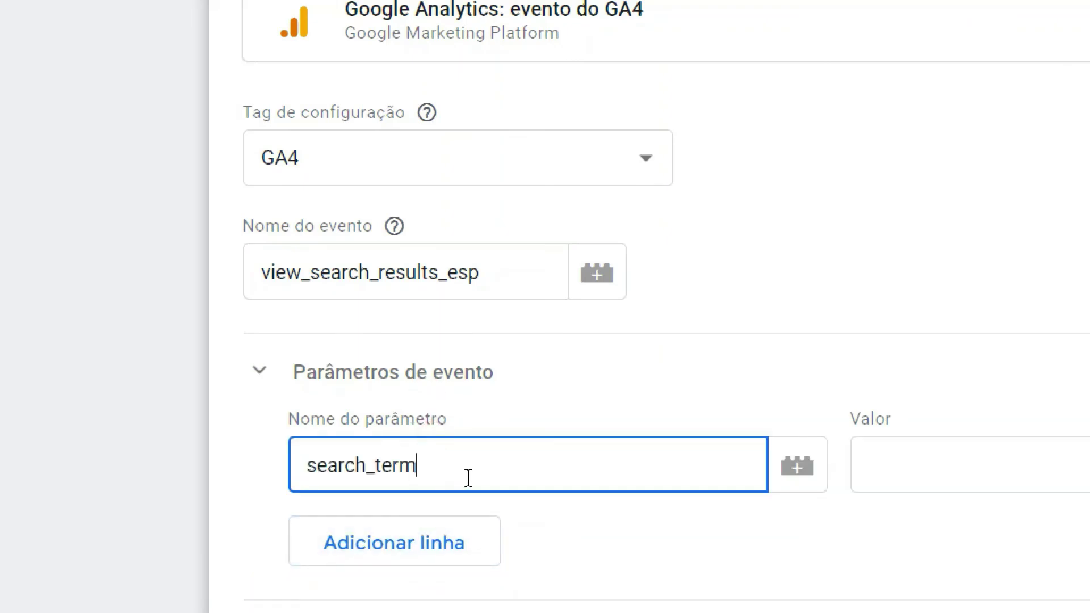
left_click(952, 485)
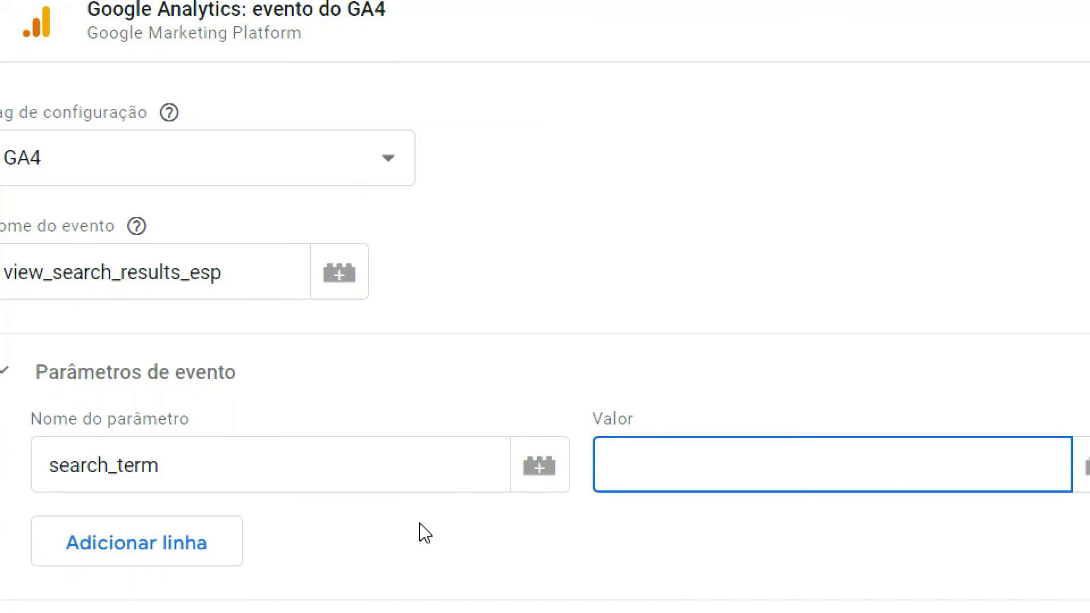
type("{{")
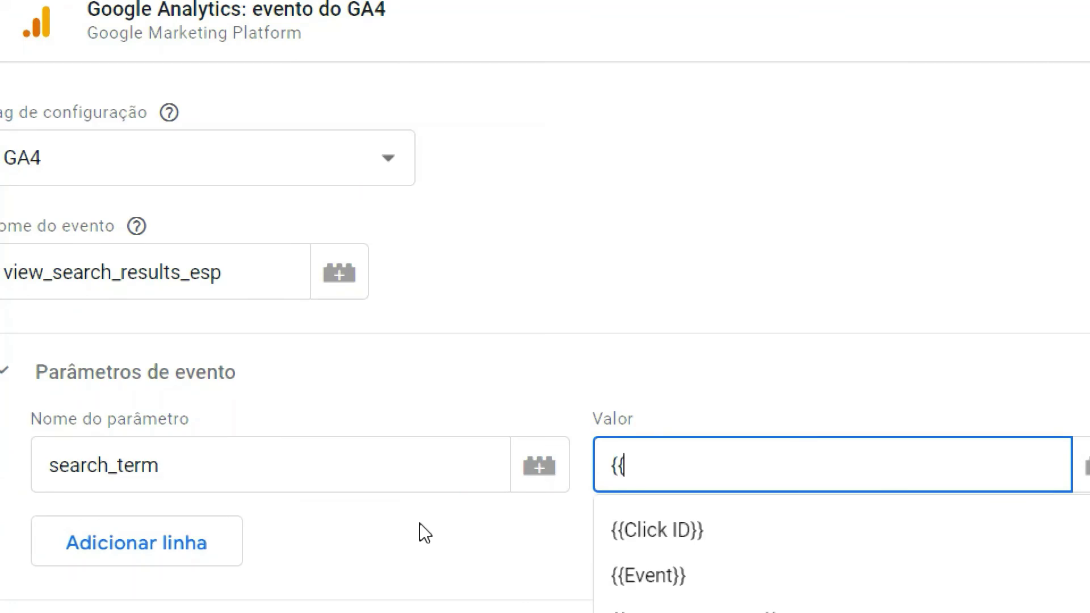
type("t")
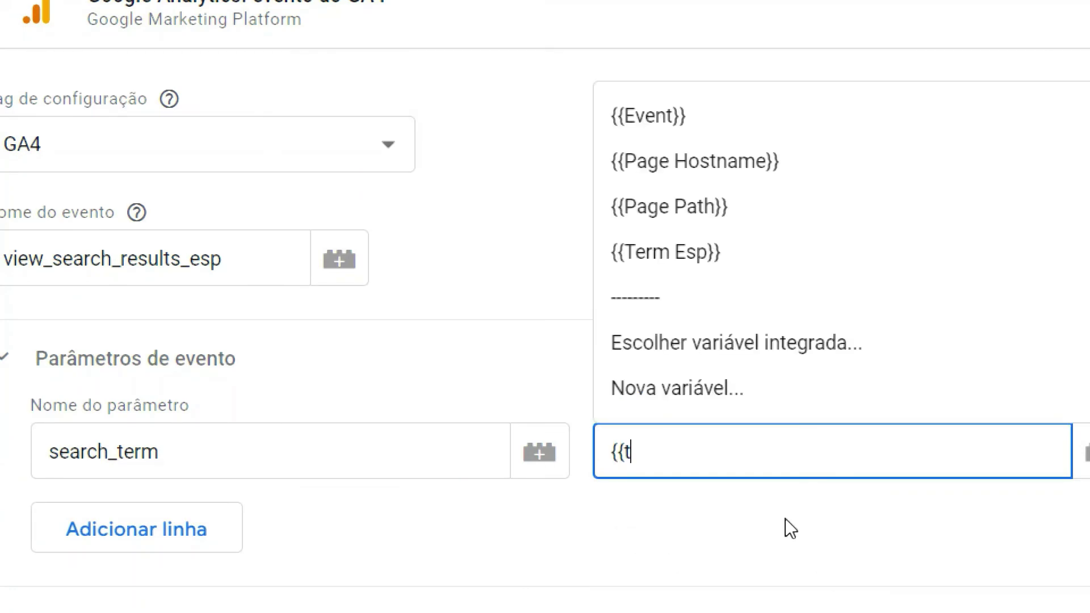
left_click(677, 255)
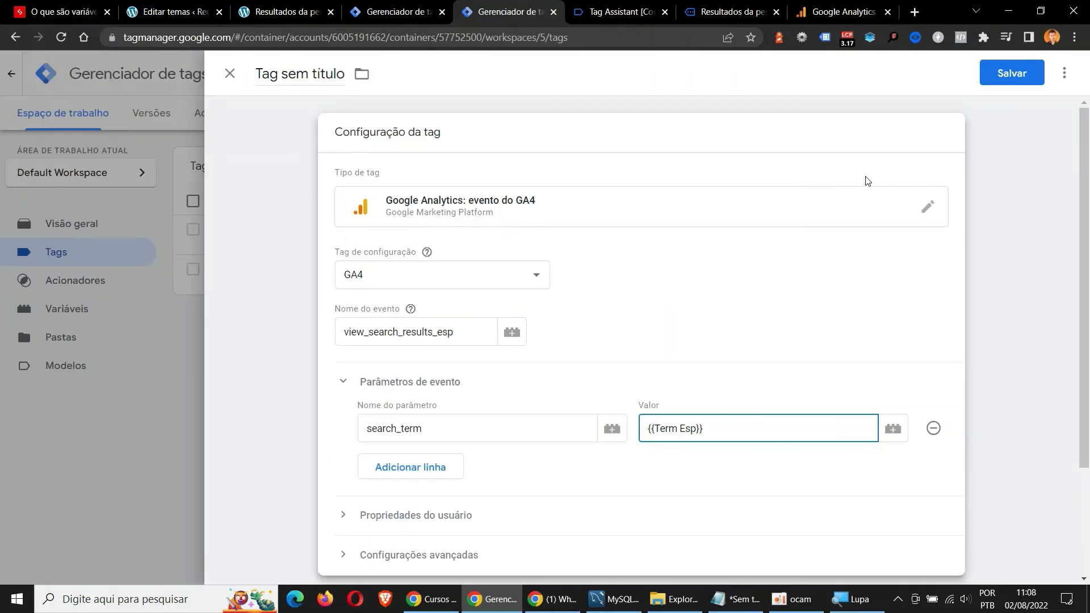
Save the tag under the name VSR ESp
left_click(1013, 77)
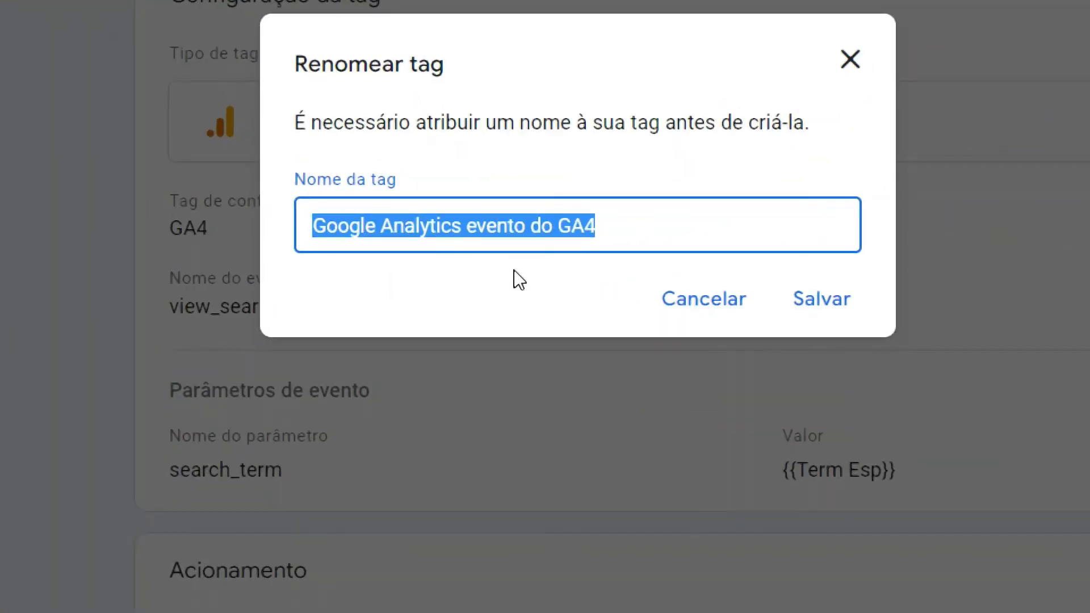
type("VSR ESp")
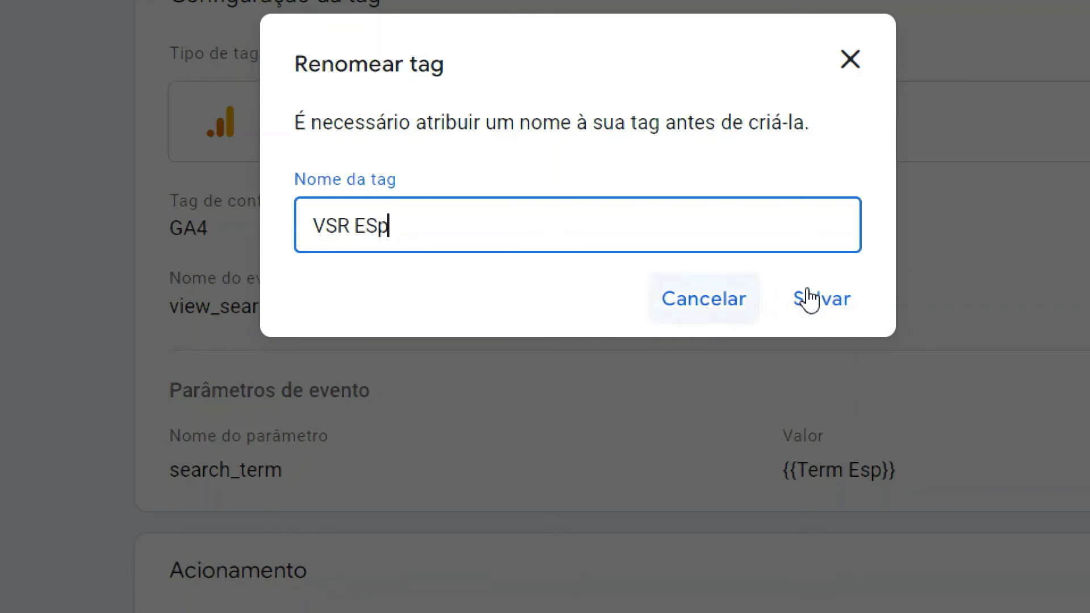
left_click(823, 297)
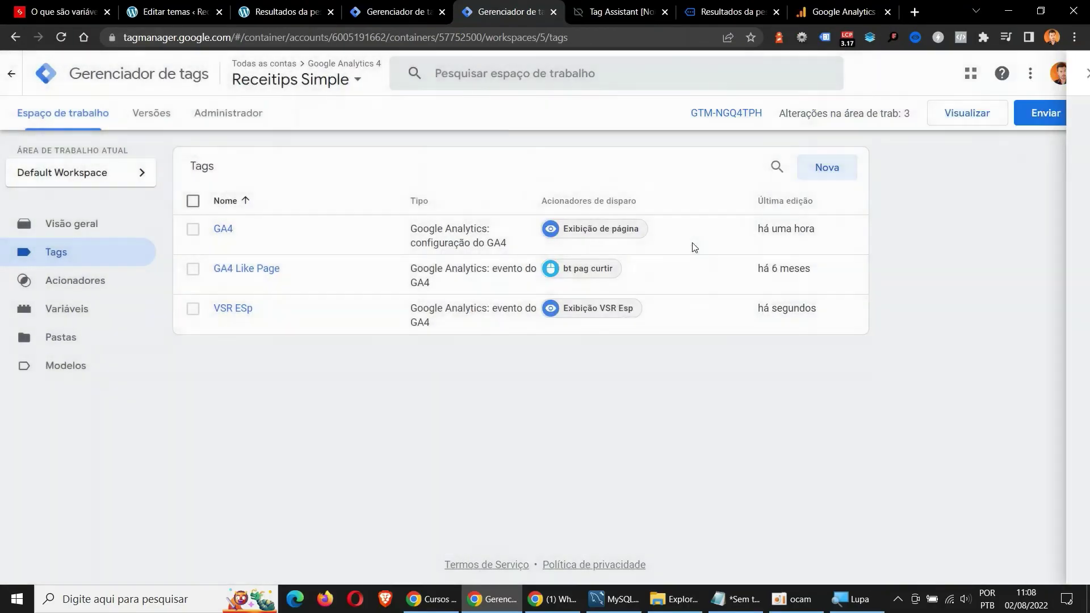
Start previewing the container with Tag Assistant and switch to the connected receitips.com.br page
left_click(951, 110)
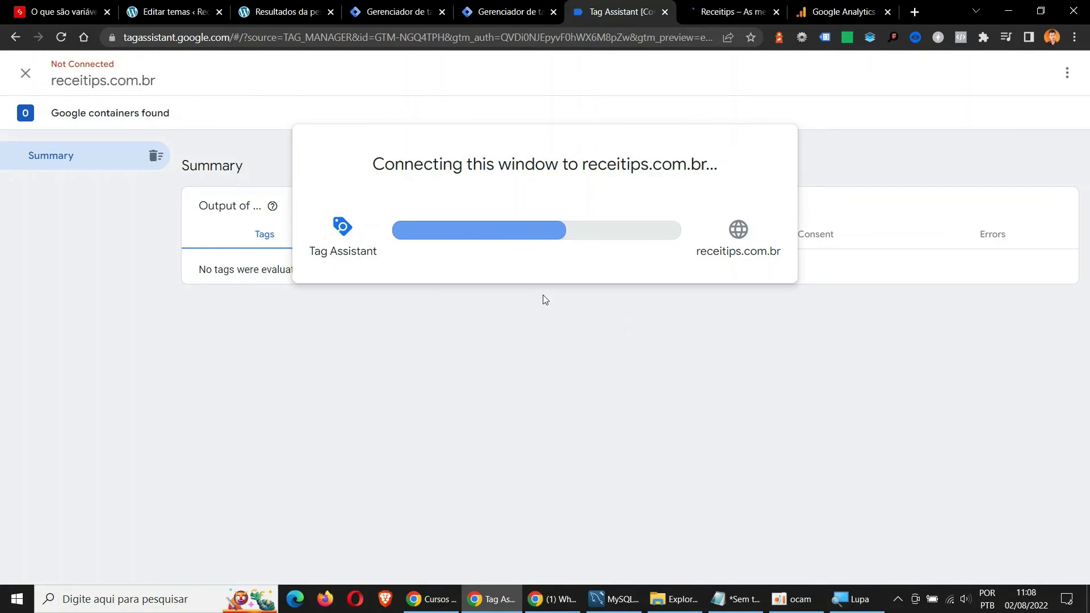
left_click(547, 319)
left_click(738, 7)
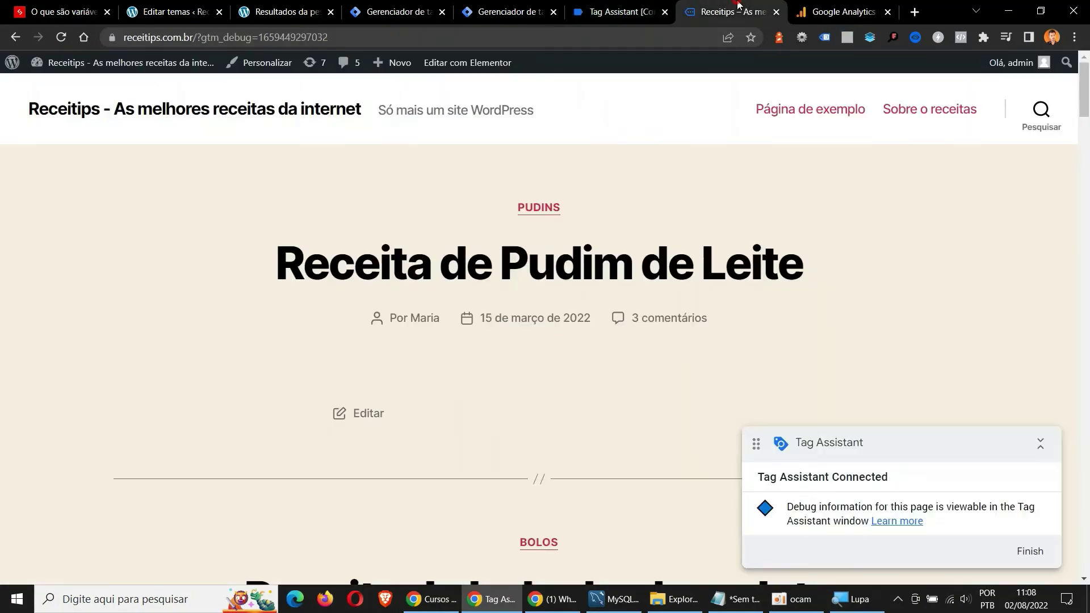
Run an internal site search for salgado as a test with a term outside the trigger's pattern
left_click(1042, 112)
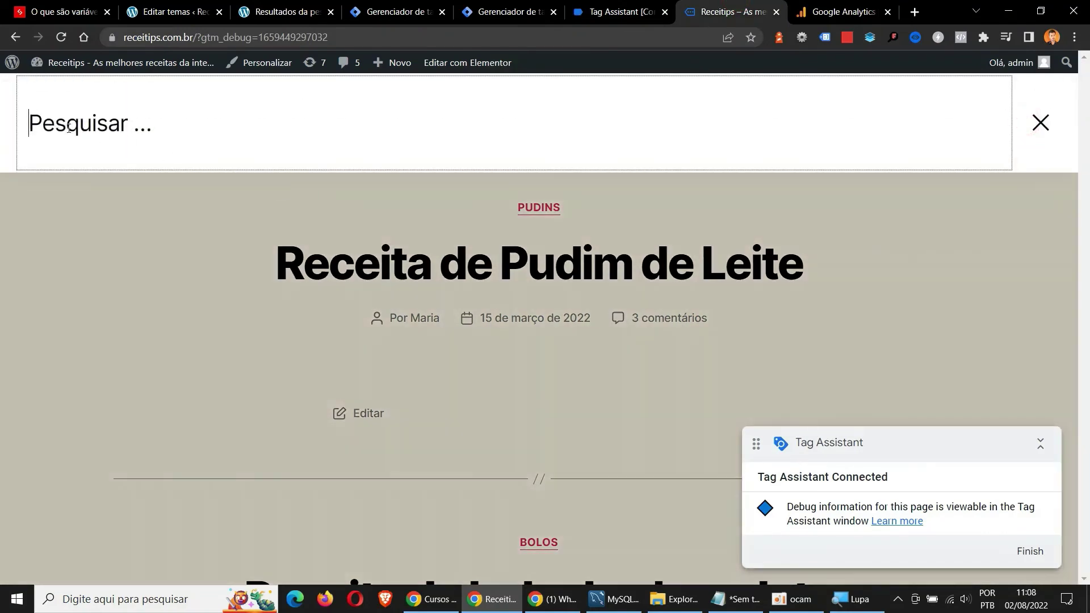
type("salgado")
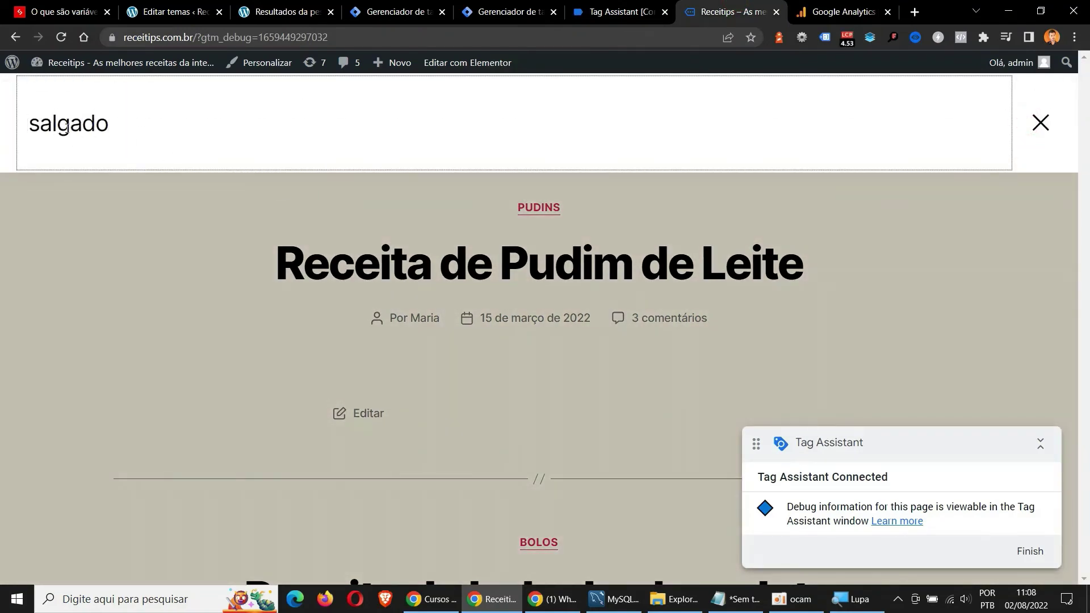
key("Return")
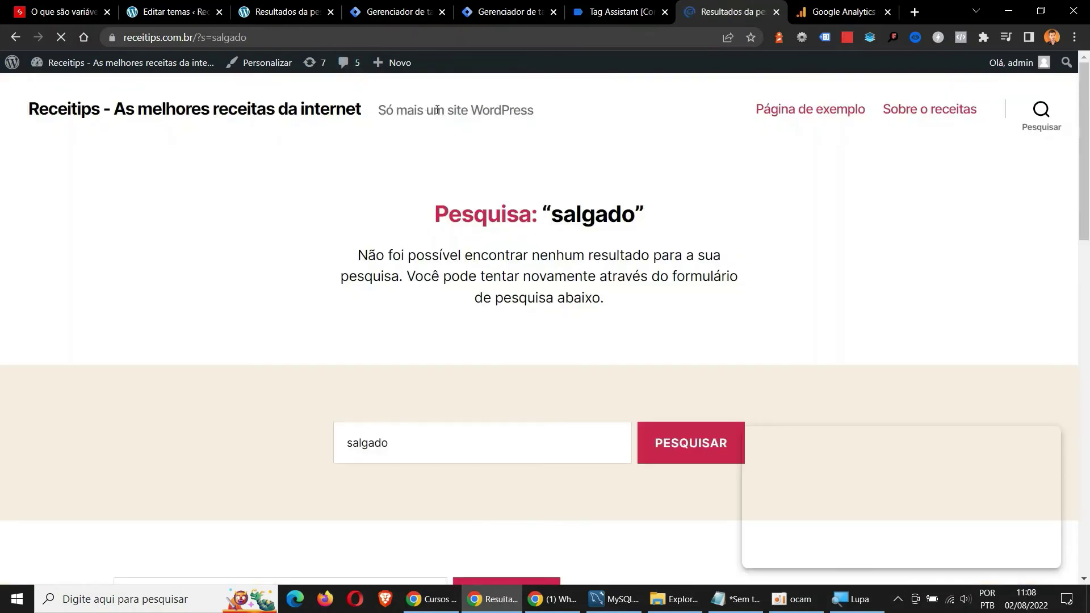
Switch to Tag Assistant and check the tags under the search page's DOM Ready and Container Loaded events
key("ctrl+Page_Up")
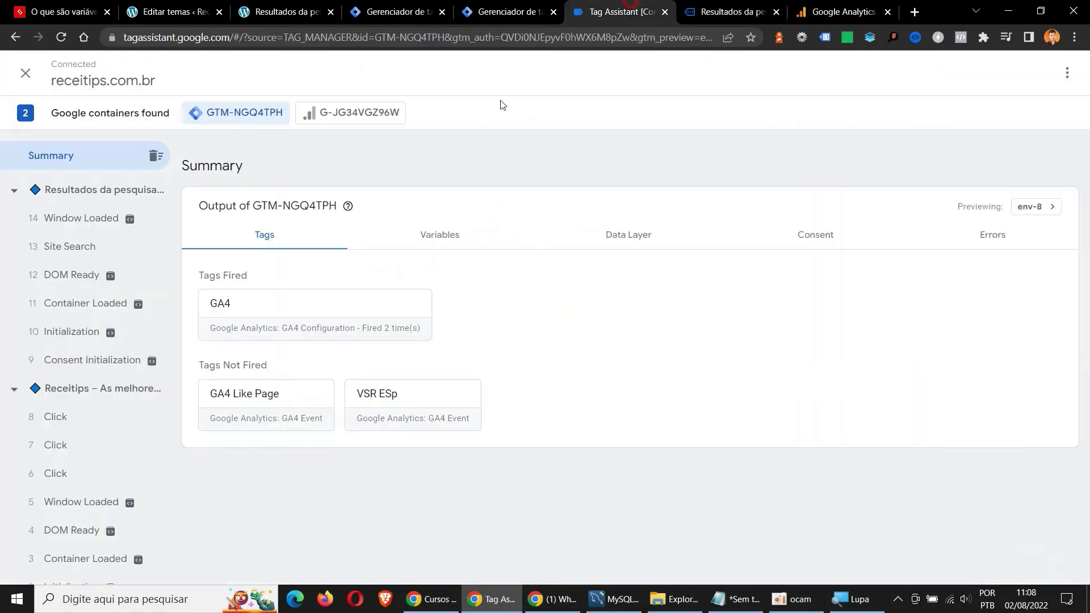
left_click(56, 276)
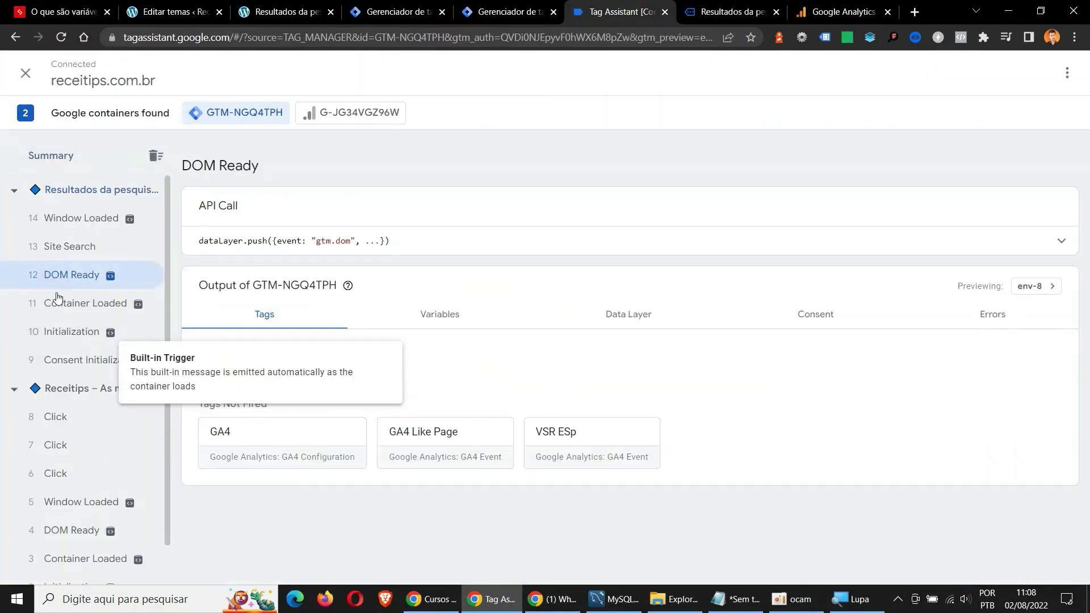
left_click(49, 313)
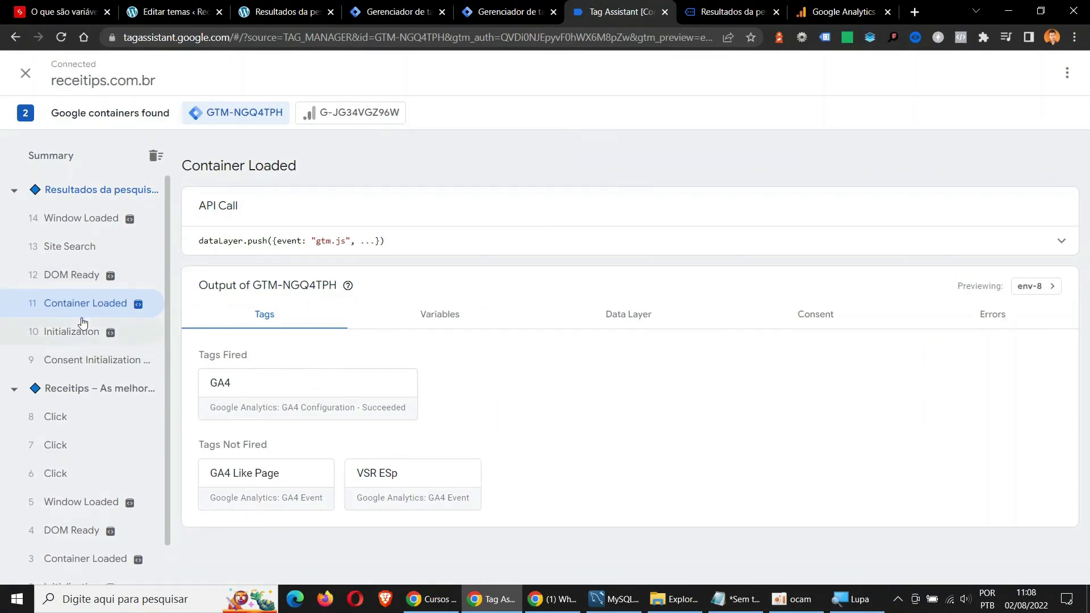
Return to the Receitips page and replace the site search term with pudim to test a matching search
left_click(727, 11)
left_click(1040, 110)
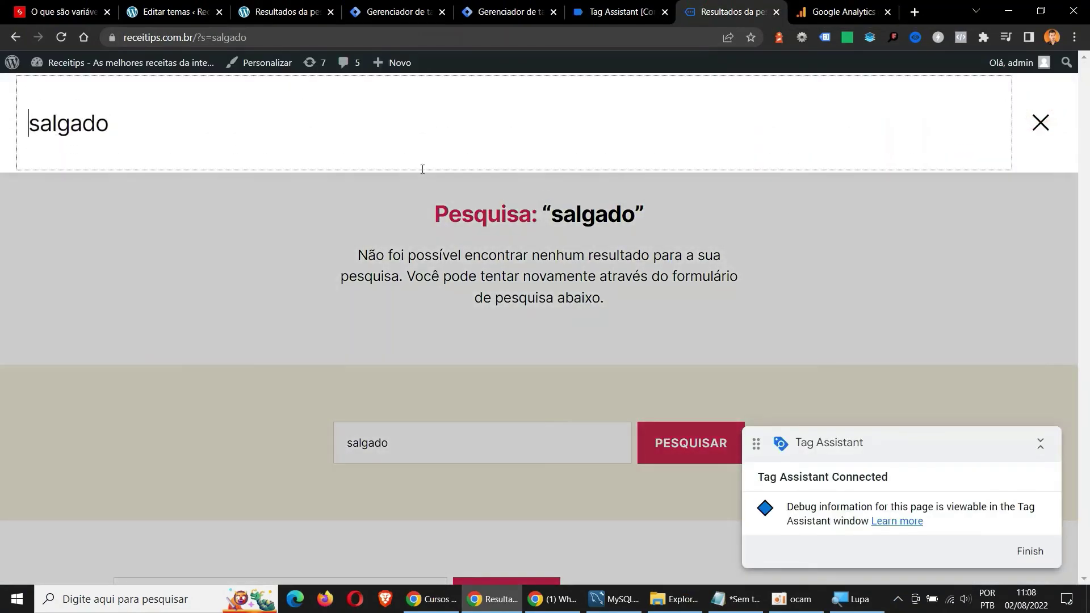
left_click_drag(184, 124, 2, 110)
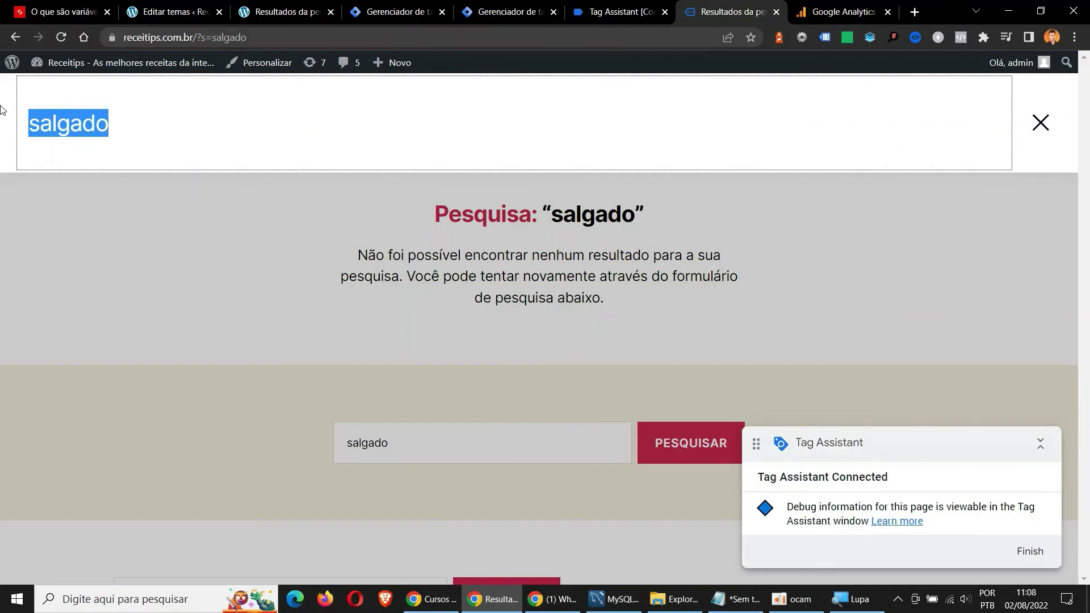
type("pudim")
key("Return")
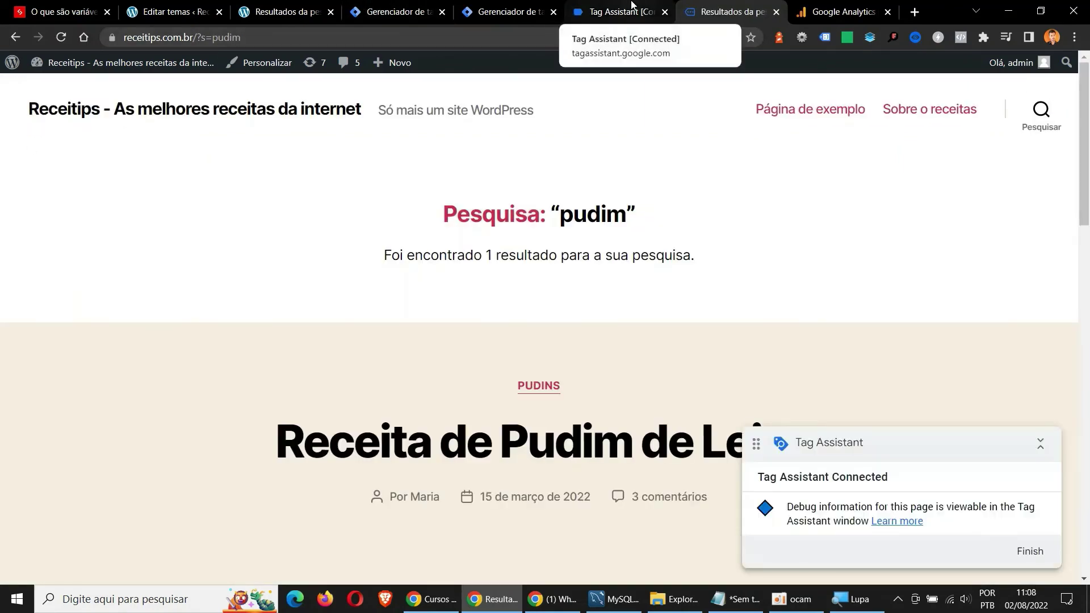
Switch to Tag Assistant and check the tags under the pudim search page's DOM Ready and Container Loaded events
left_click(632, 5)
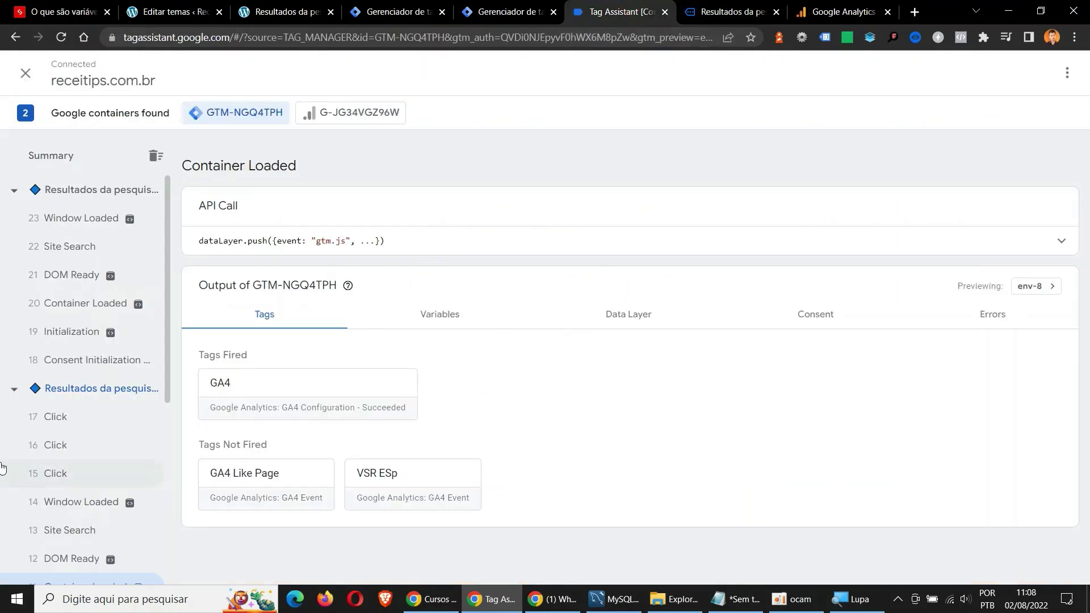
left_click(31, 280)
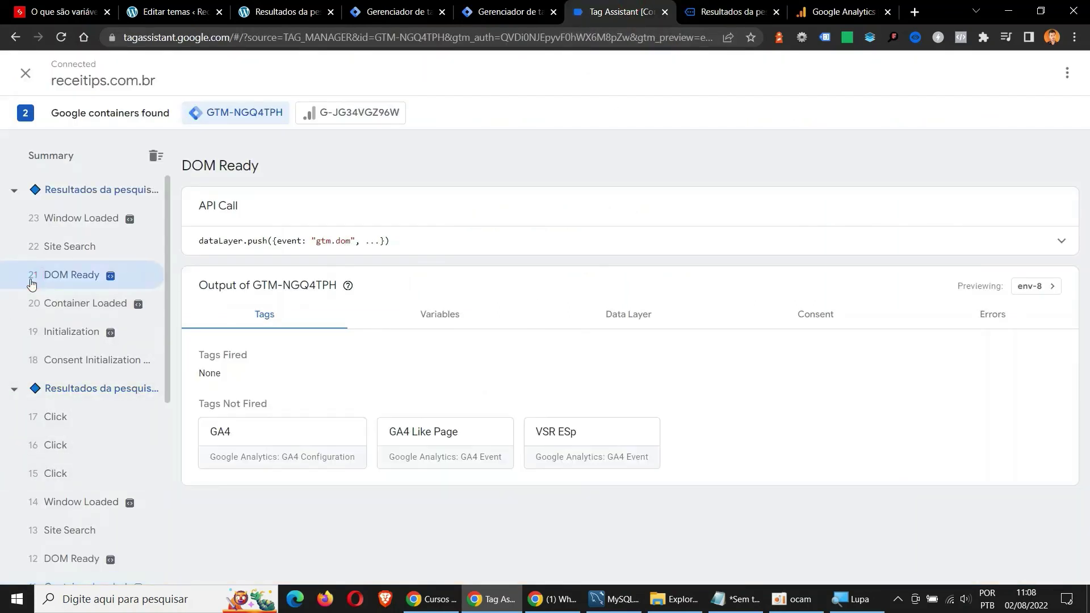
left_click(31, 302)
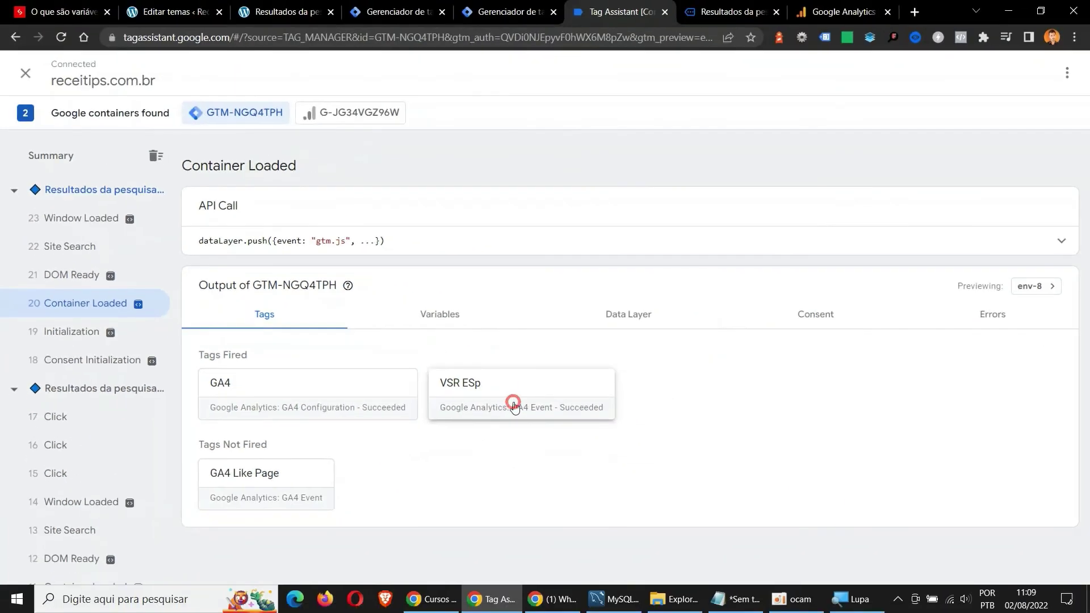
Open the VSR ESp tag's details from the Container Loaded event and inspect its configuration tag ID and event name
left_click(703, 426)
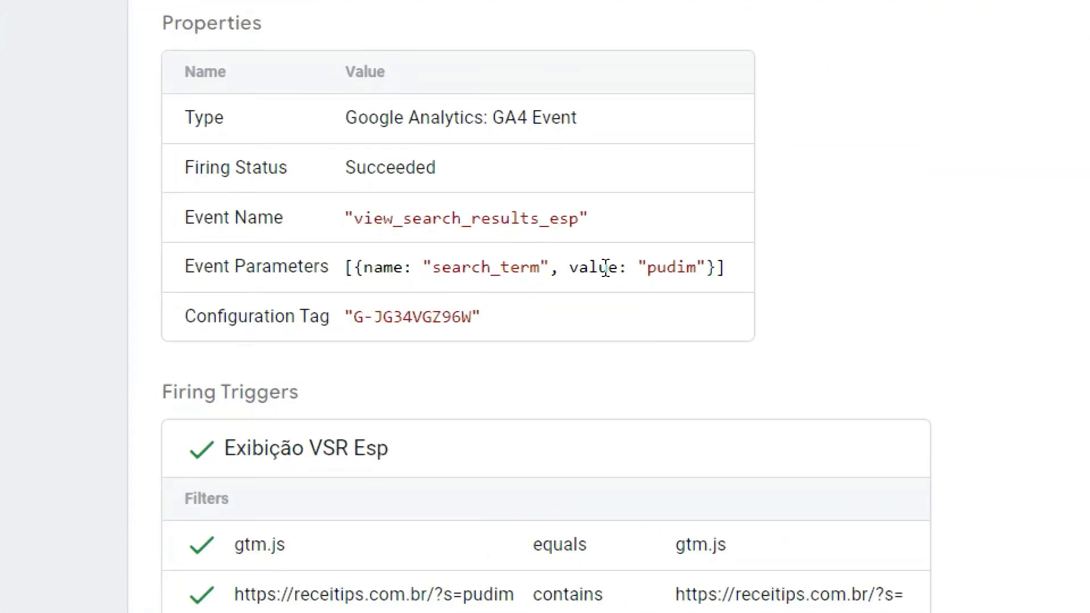
double_click(413, 322)
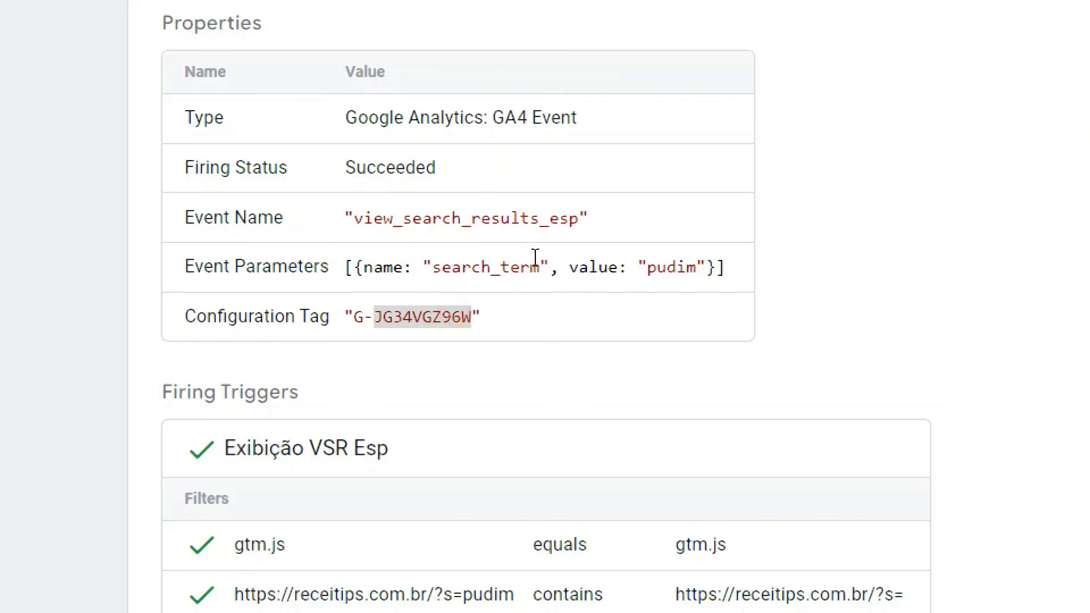
double_click(430, 219)
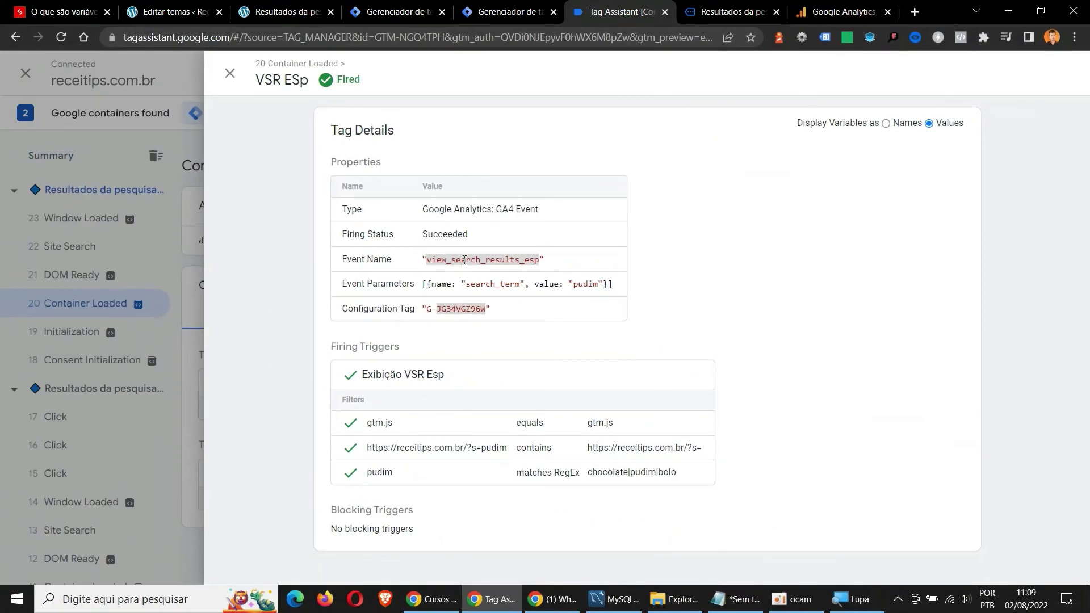
Switch to Google Analytics and view the search_term parameter values of view_search_results_esp in the realtime event count card
left_click(841, 11)
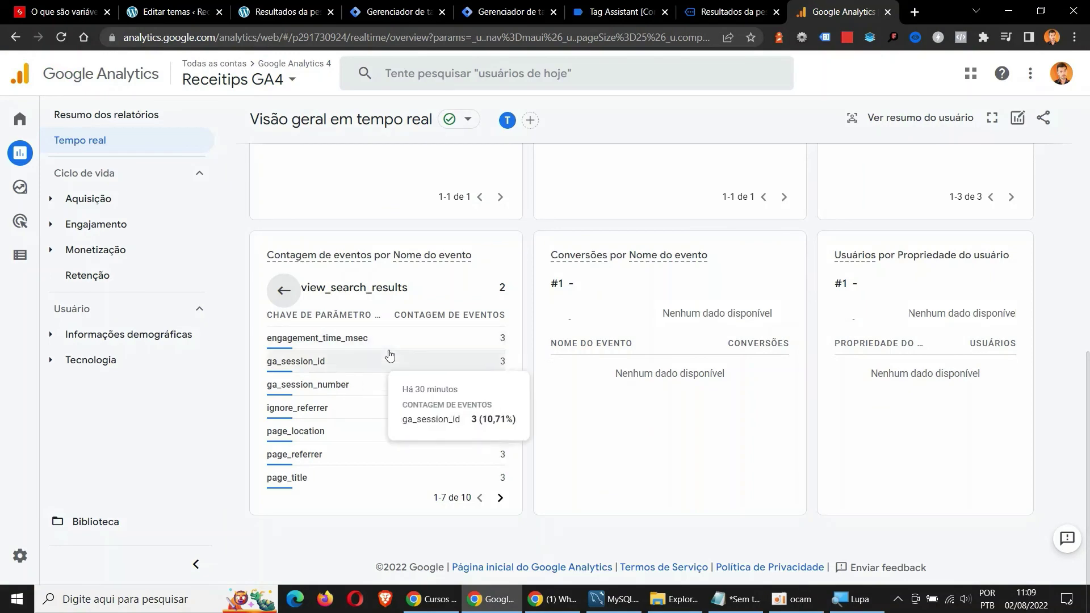
left_click(284, 291)
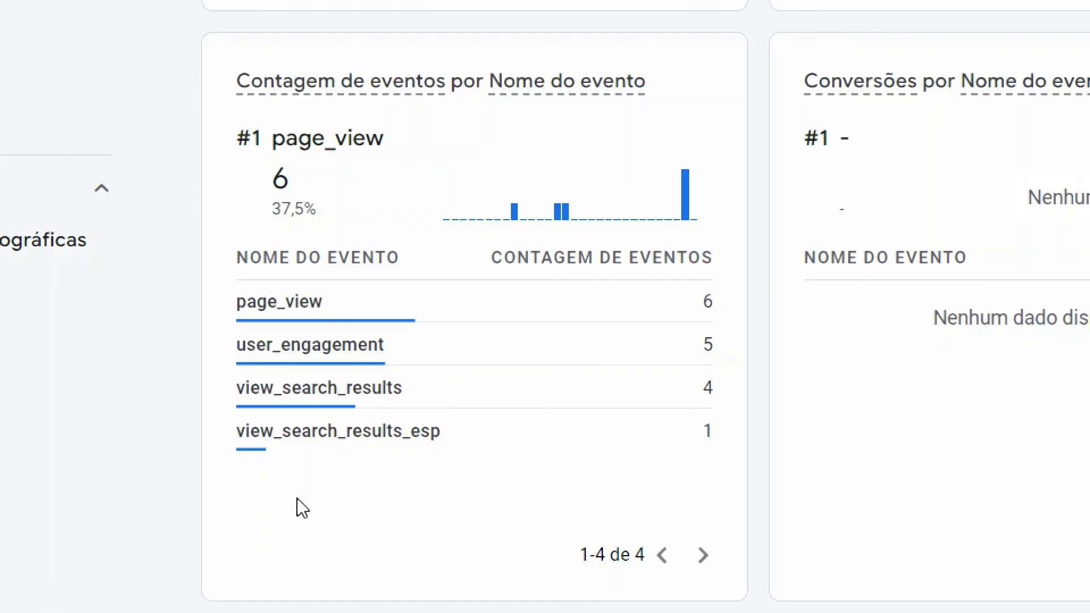
left_click(318, 430)
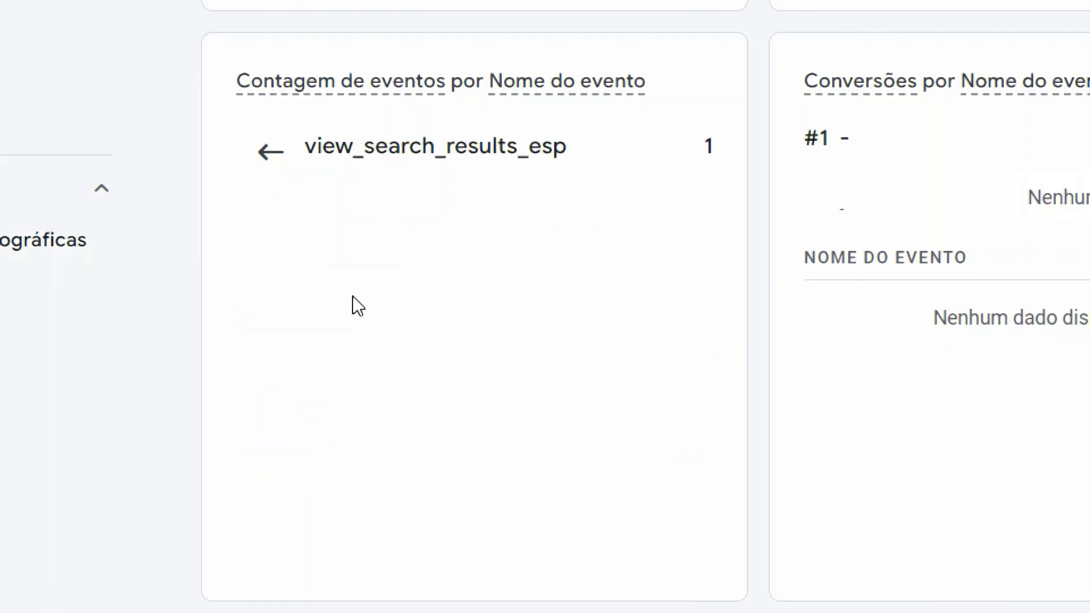
scroll(318, 331, "down", 2)
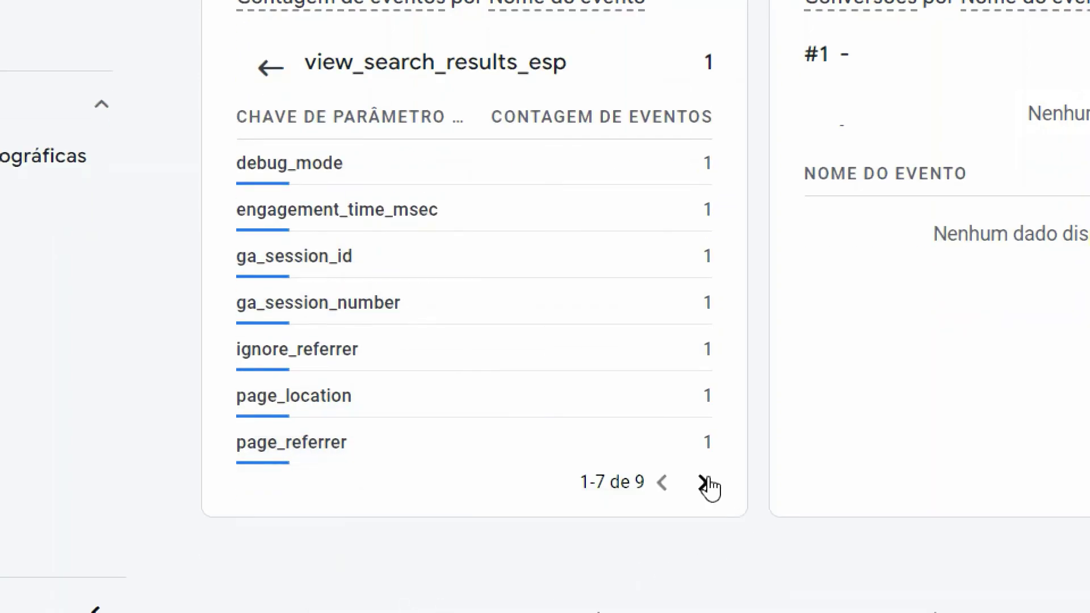
left_click(703, 483)
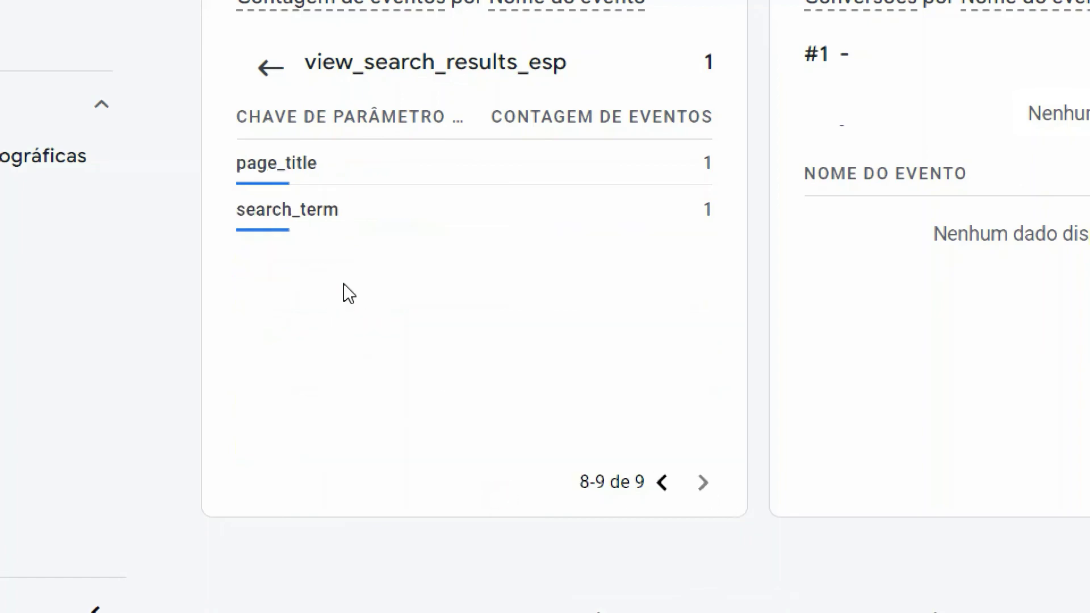
left_click(275, 209)
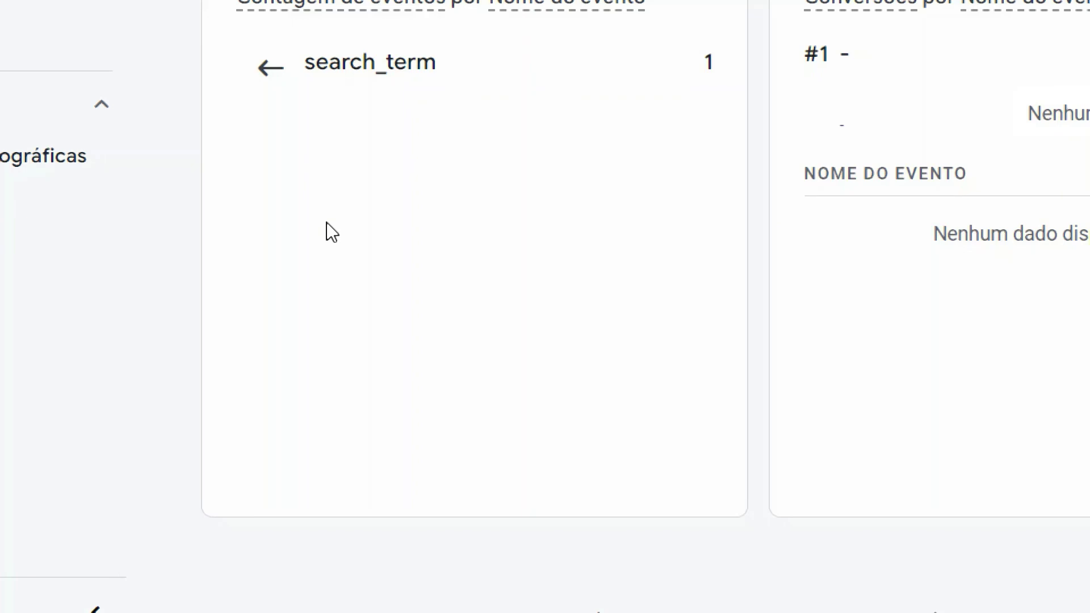
mouse_move(264, 165)
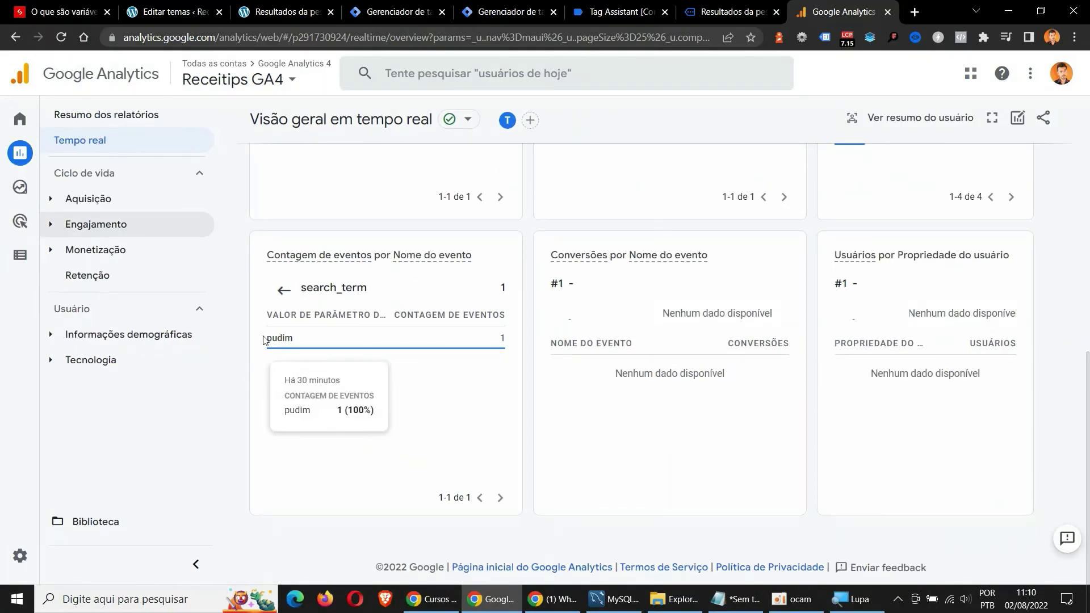
Expand the Engajamento report group to view its available reports, keeping the realtime overview open
mouse_move(34, 238)
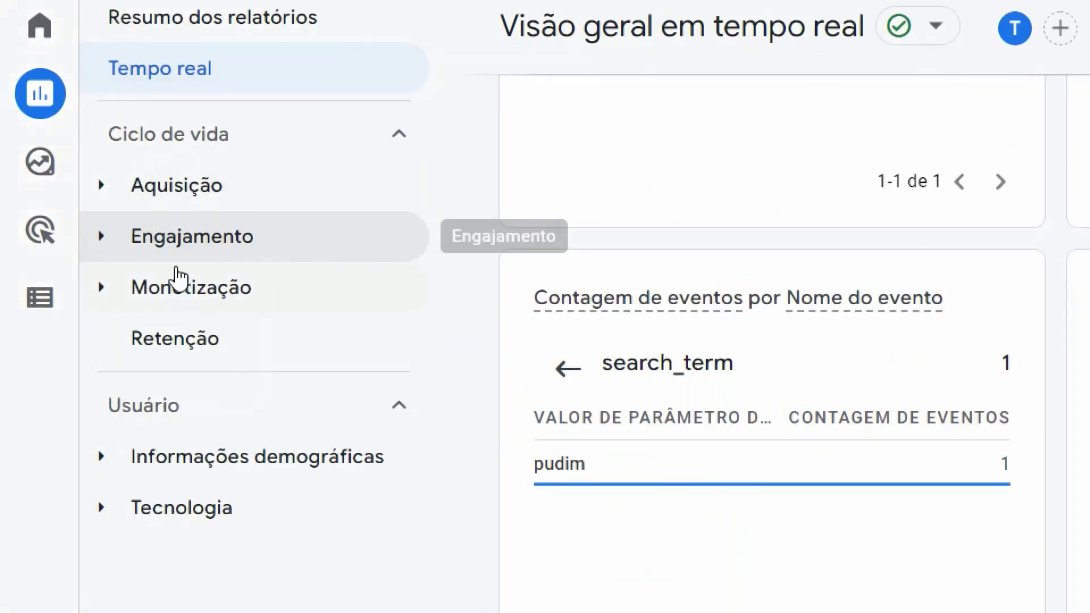
left_click(108, 243)
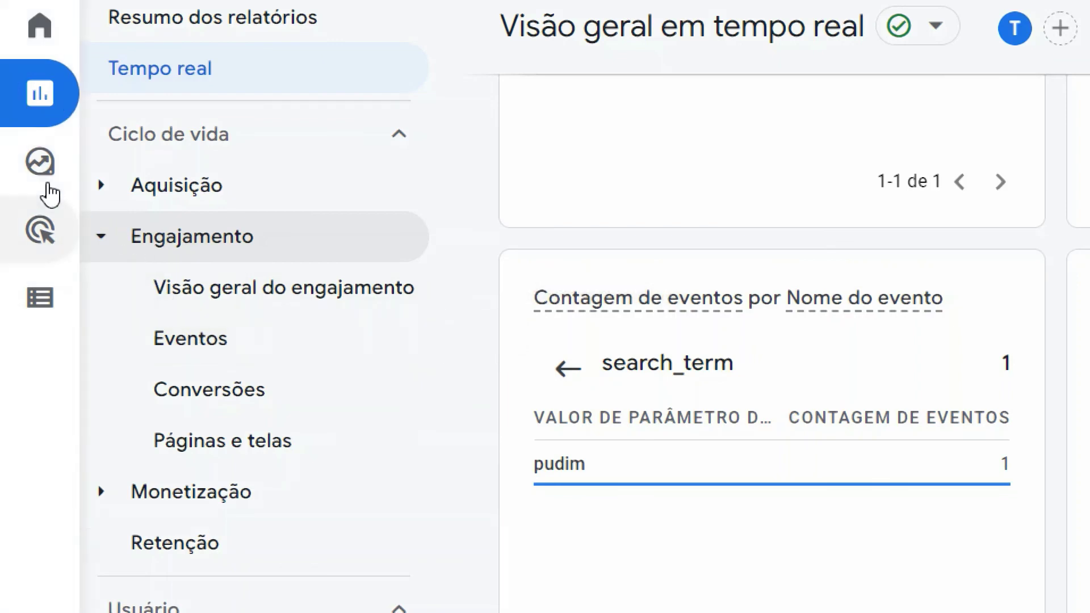
mouse_move(16, 175)
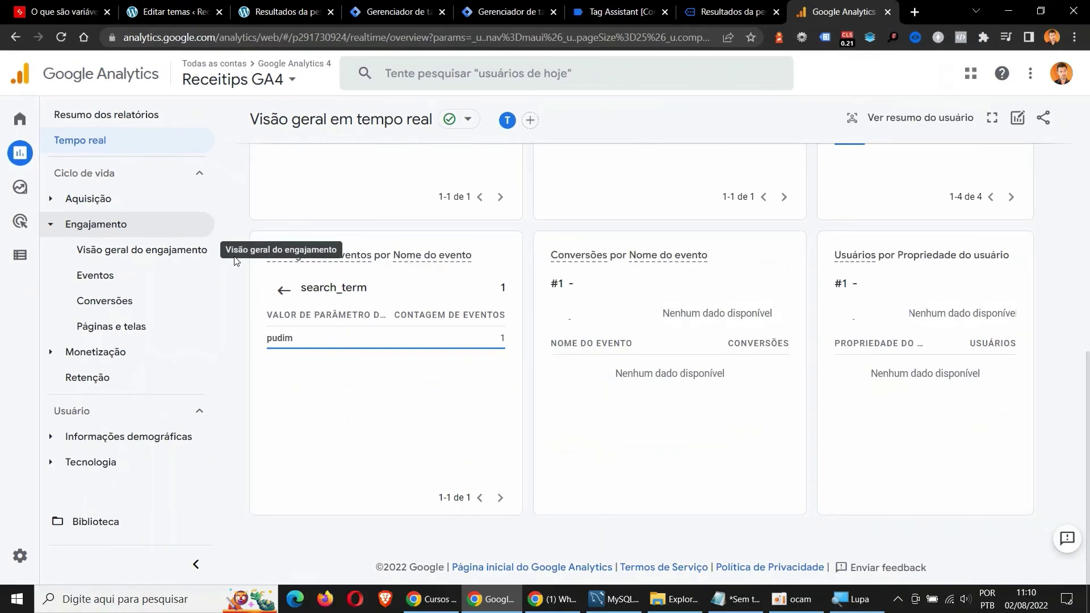
scroll(250, 290, "up", 6)
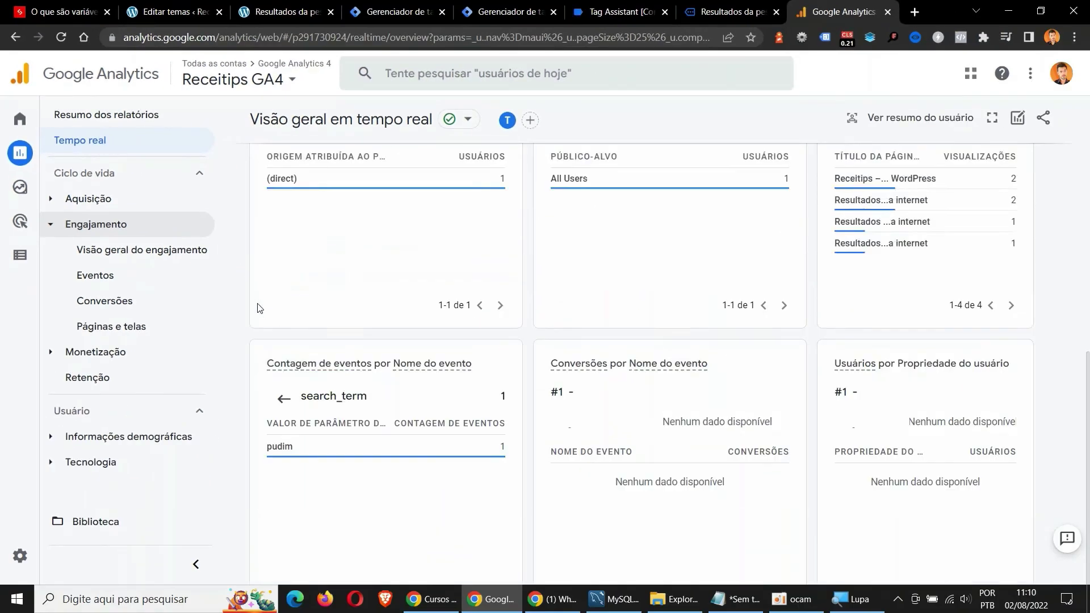